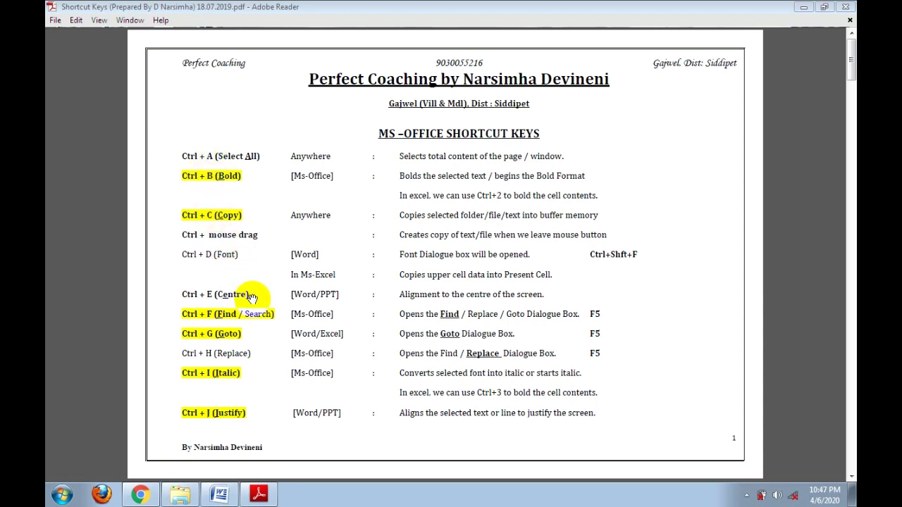
Scroll the shortcut-keys PDF to page 2, back to page 1, then down to page 3
scroll(417, 240, "down", 3)
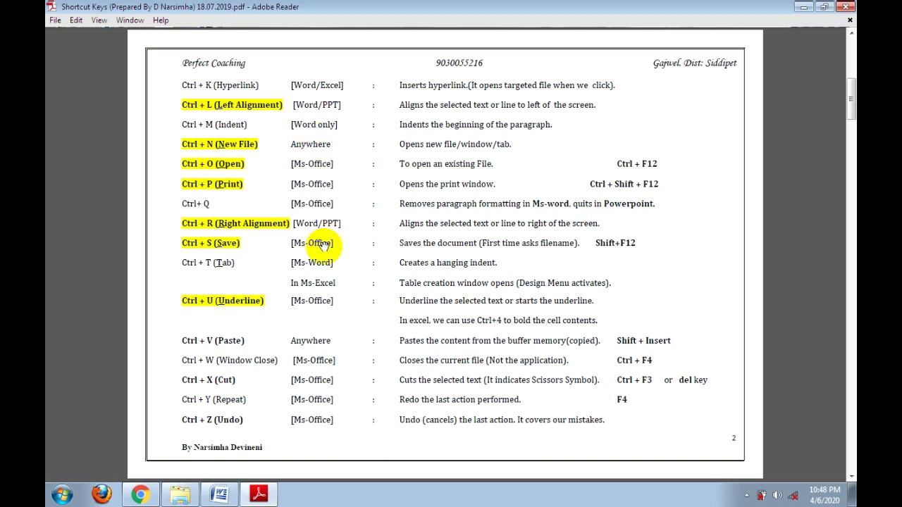
scroll(243, 176, "up", 3)
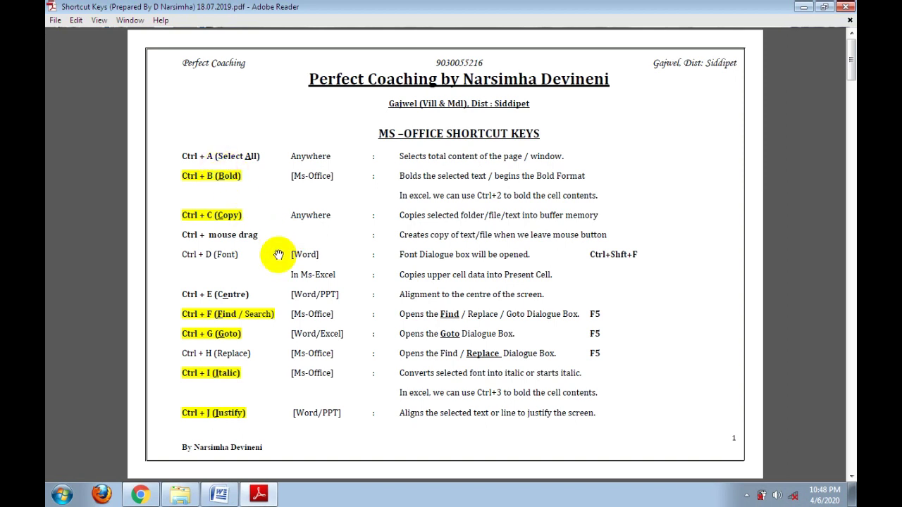
scroll(297, 274, "down", 1)
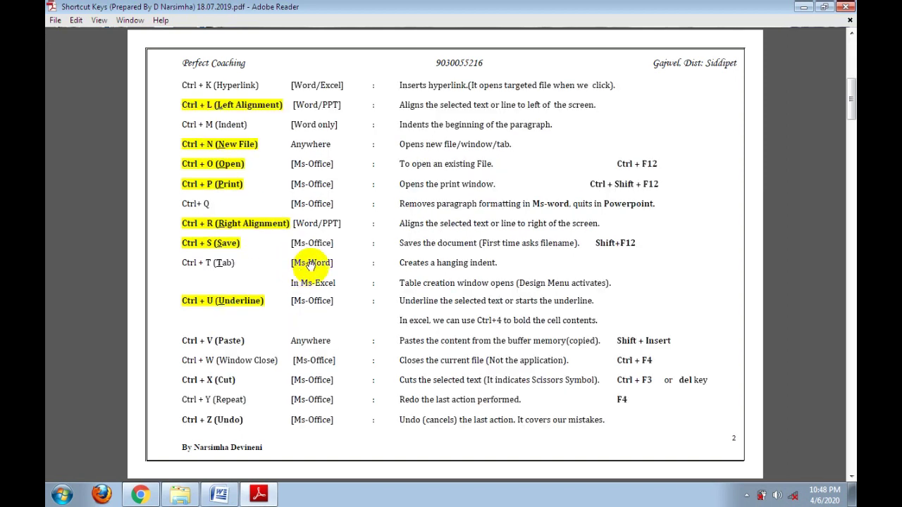
scroll(319, 272, "down", 1)
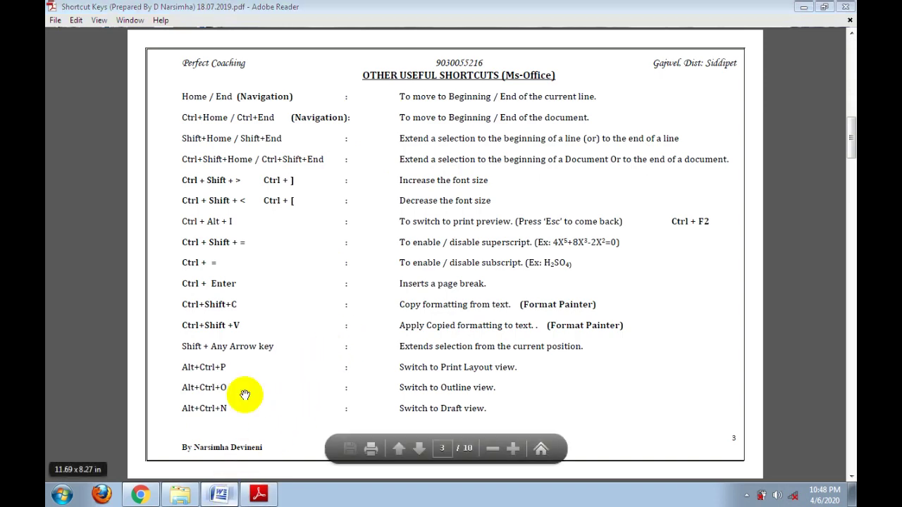
Switch to the Word shortcut document and close it
key("alt+Tab")
scroll(705, 184, "down", 10)
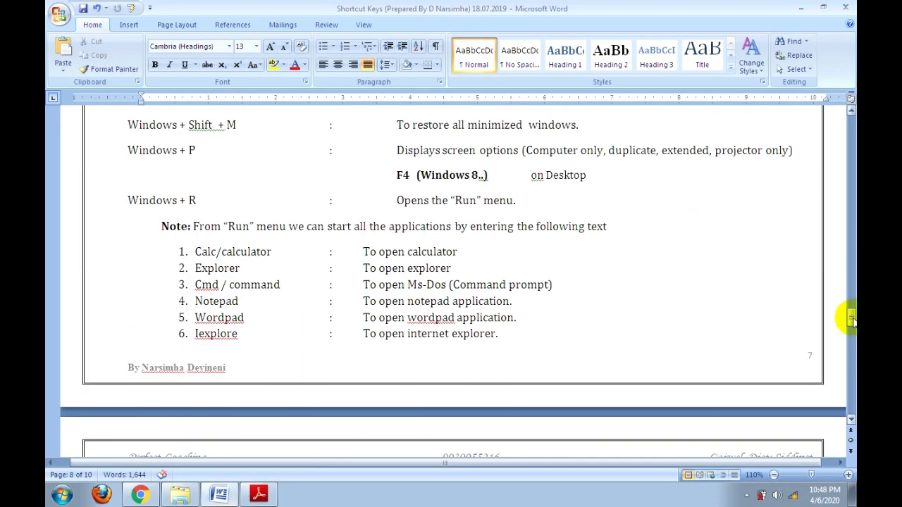
left_click_drag(851, 319, 851, 113)
left_click(844, 7)
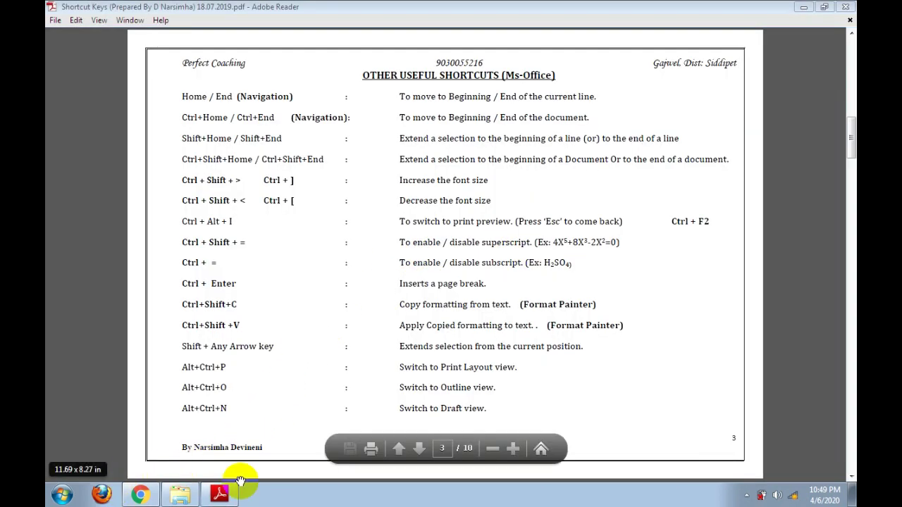
Launch new Word and Excel windows from the Run dialog with winword and excel
key("super+r")
type("win")
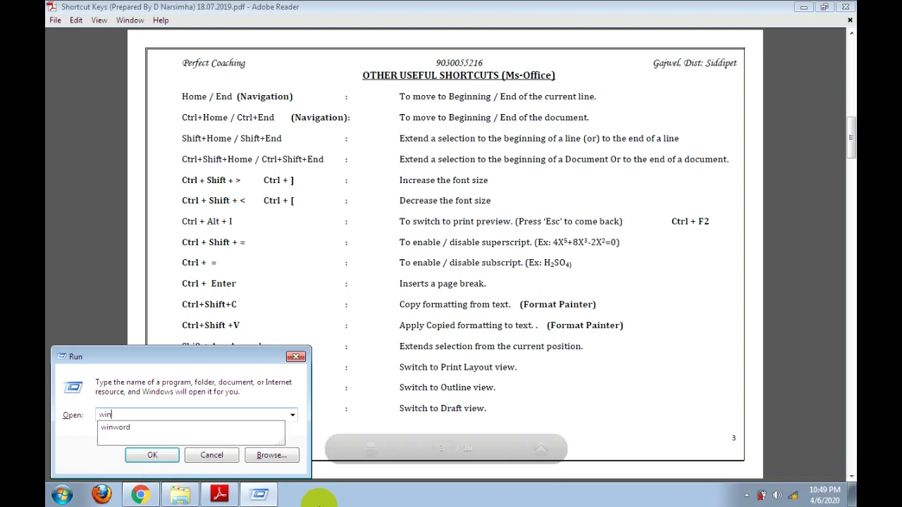
type("word")
key("Return")
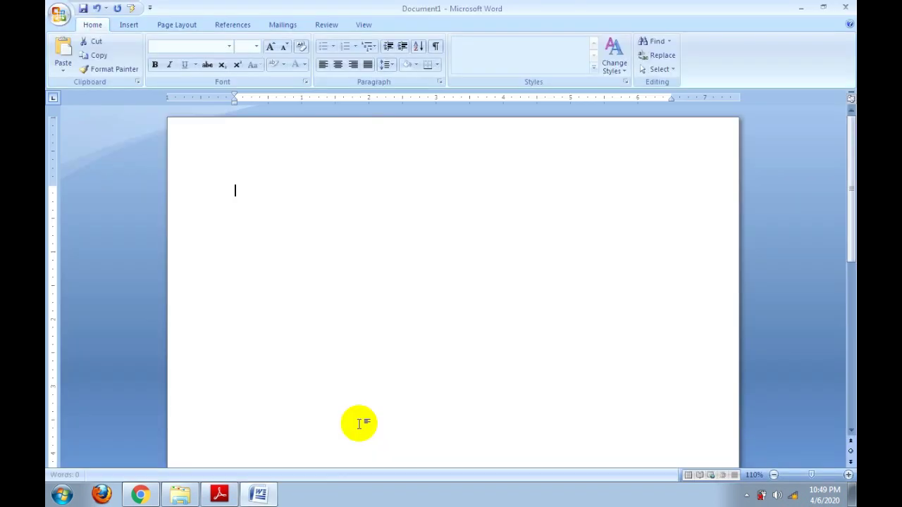
key("super+r")
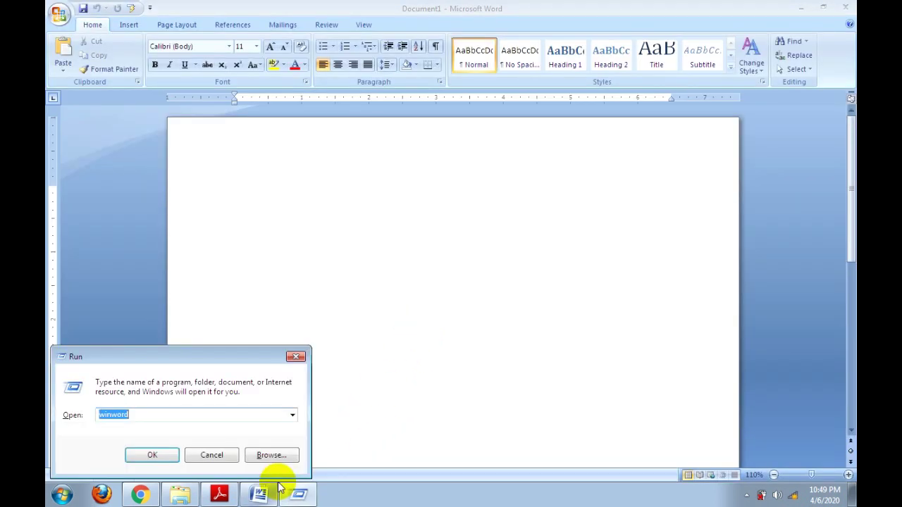
type("excel")
key("Return")
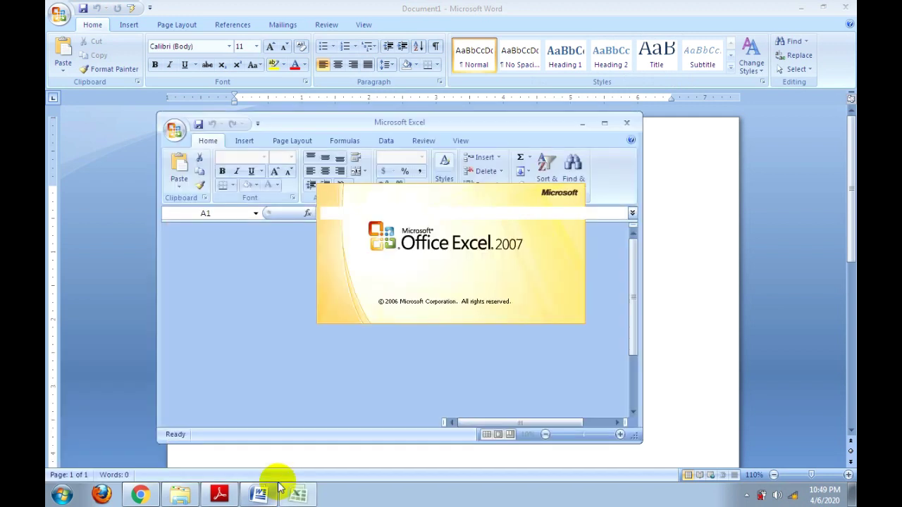
Launch PowerPoint by searching for it in the Start menu
left_click(64, 497)
type("po")
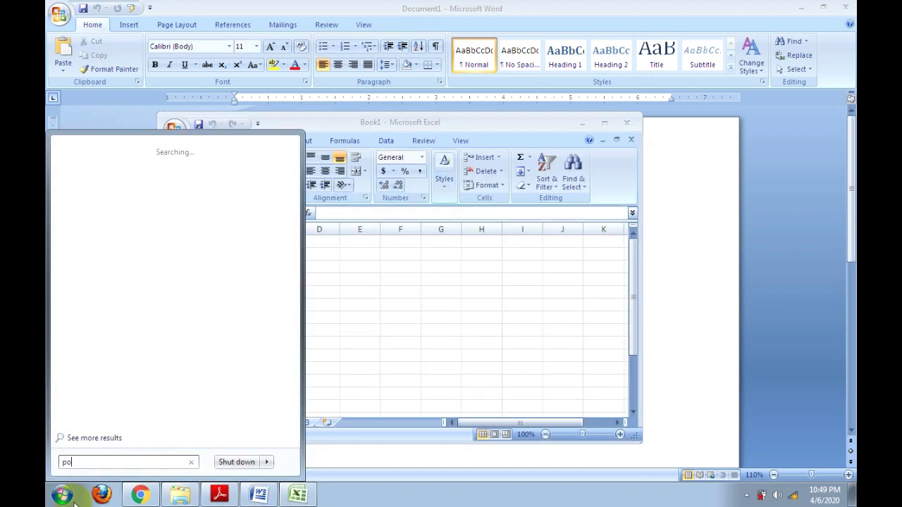
type("point")
left_click(159, 167)
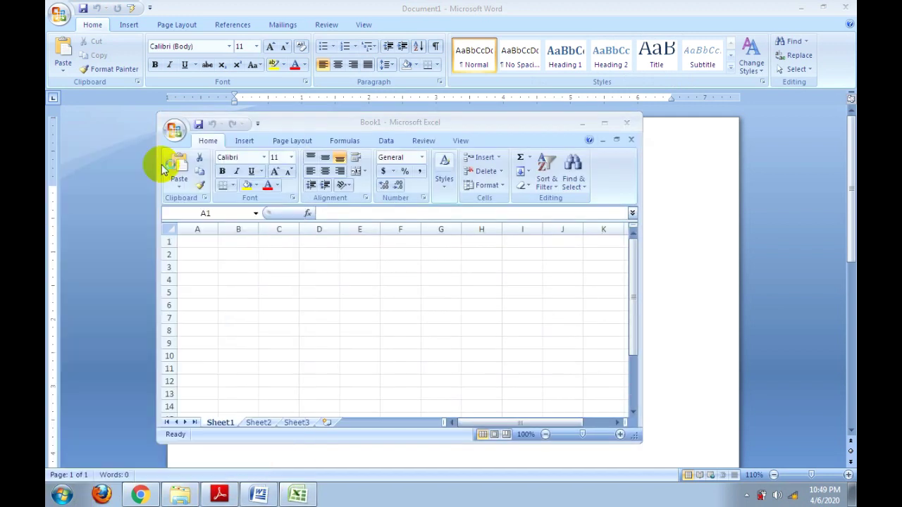
Maximize Excel, then cycle through Word and Excel, ending on the PowerPoint presentation
left_click(297, 486)
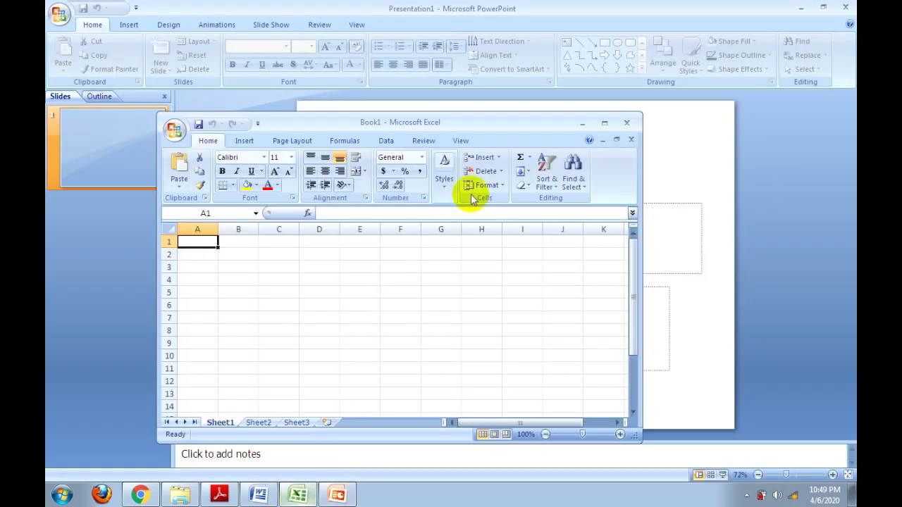
left_click(604, 124)
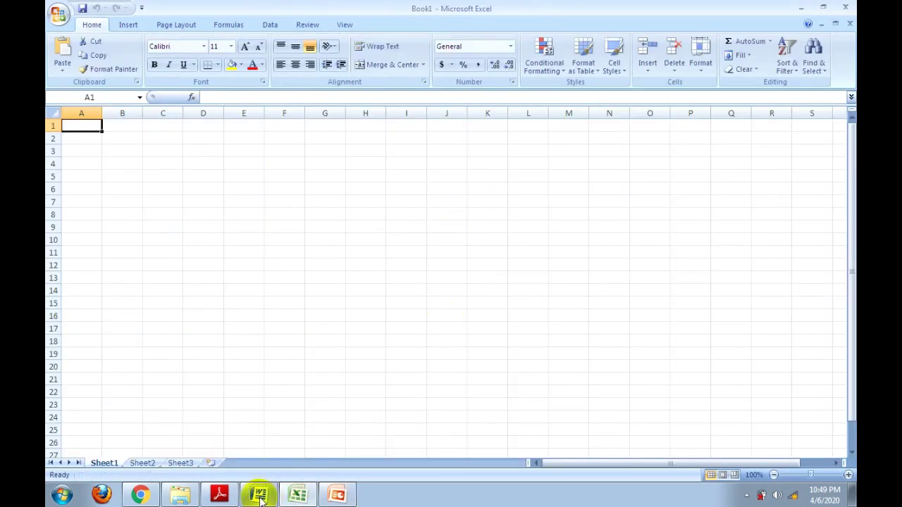
left_click(258, 495)
left_click(299, 495)
left_click(338, 495)
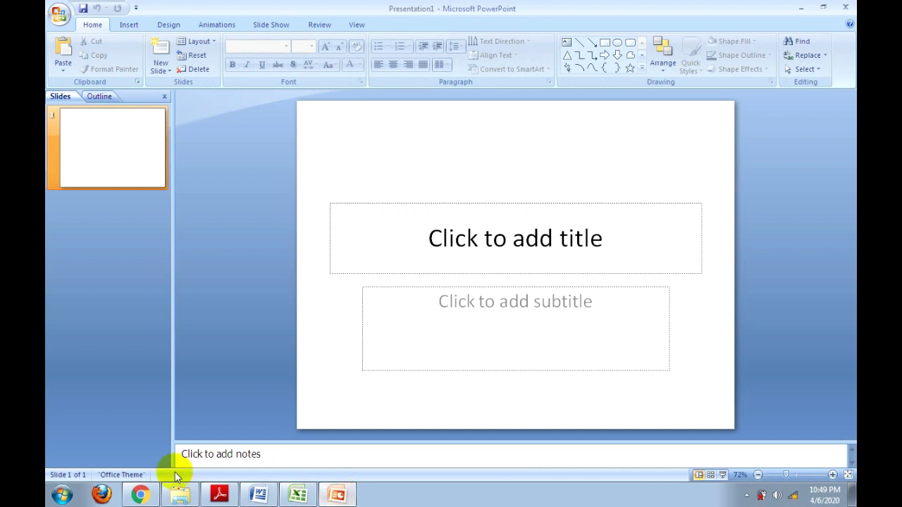
Search for wikipedia from Chrome's address bar
left_click(138, 495)
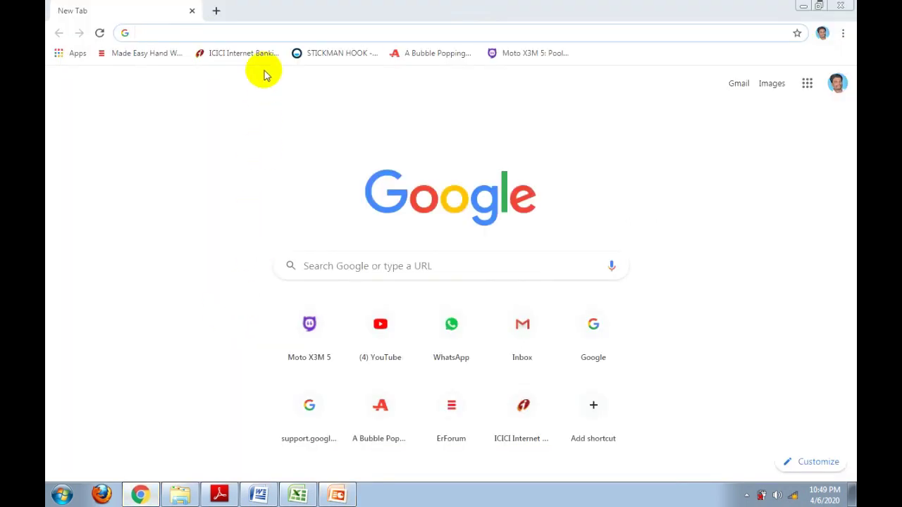
type("wikipedia")
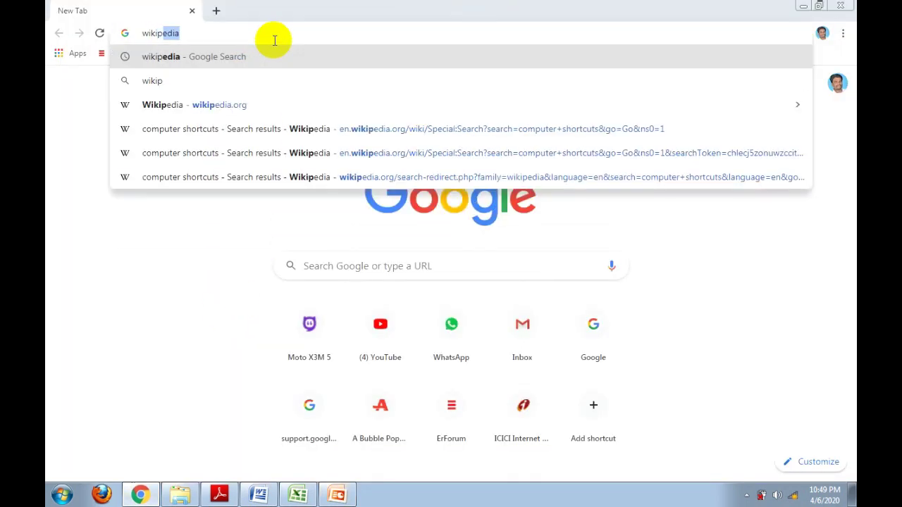
key("Return")
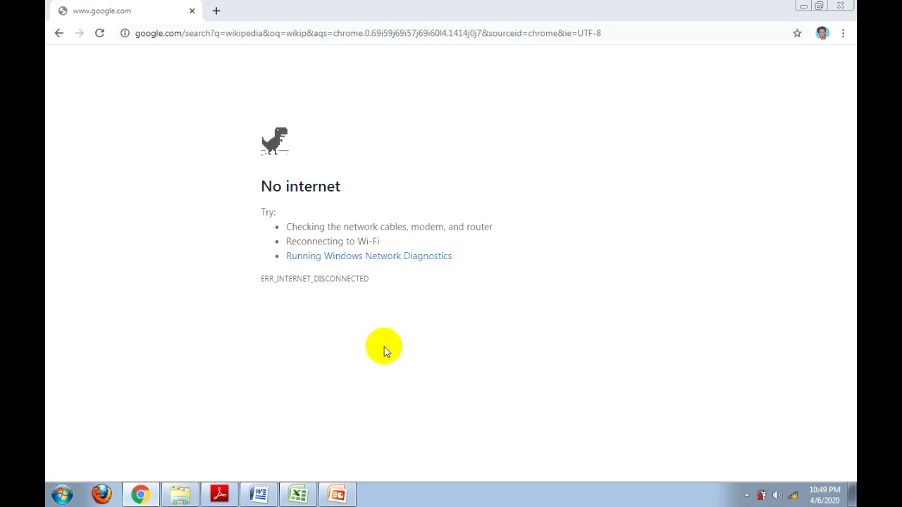
Refresh the wireless network list three times, then bring up the 0 YOUTUBE FILES folder
left_click(793, 496)
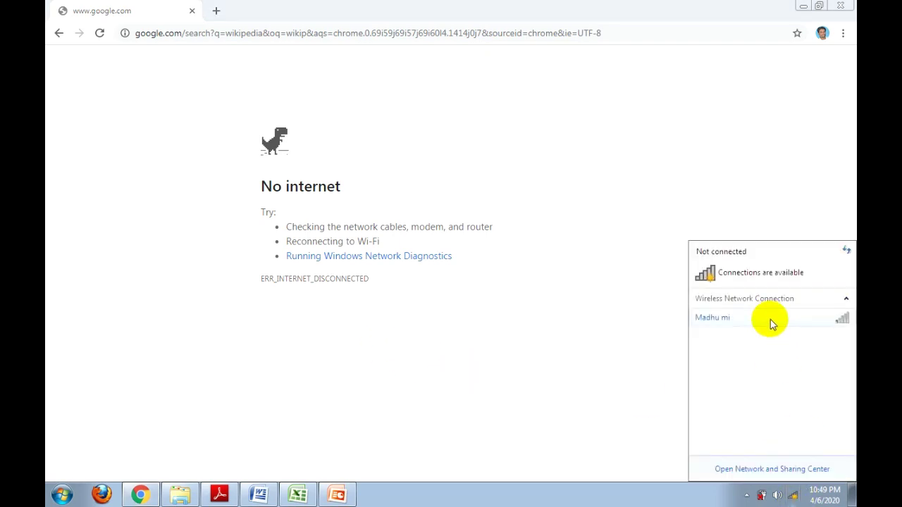
left_click(847, 250)
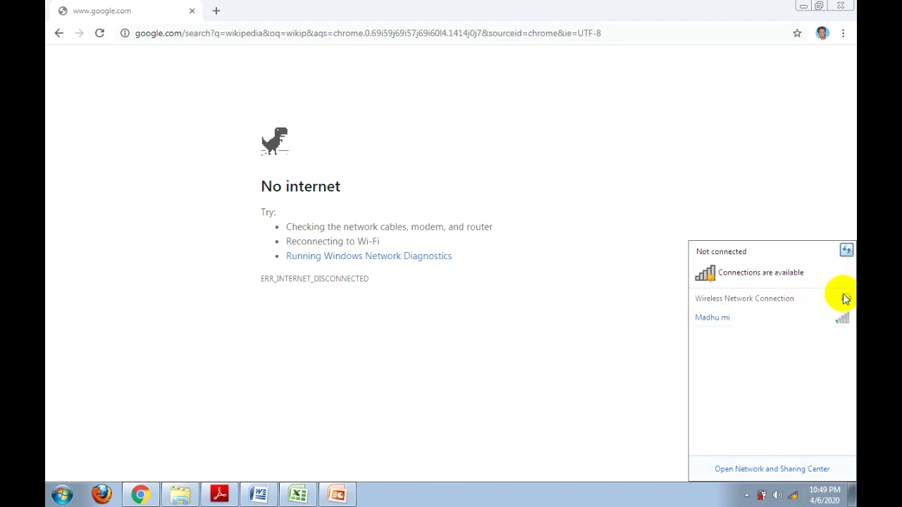
left_click(846, 250)
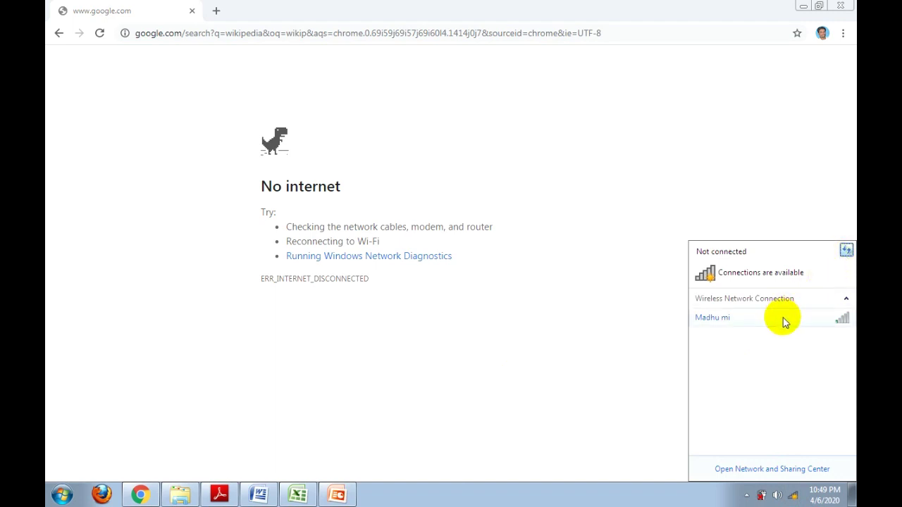
left_click(845, 250)
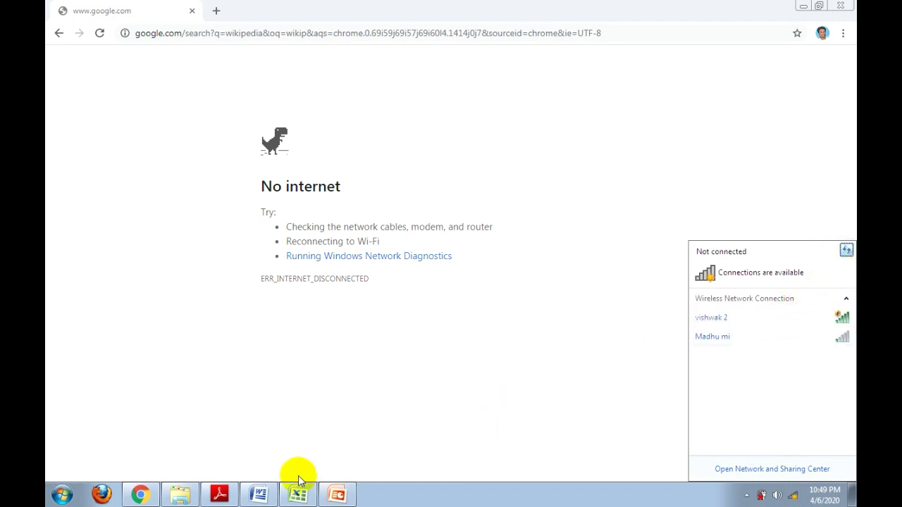
left_click(180, 493)
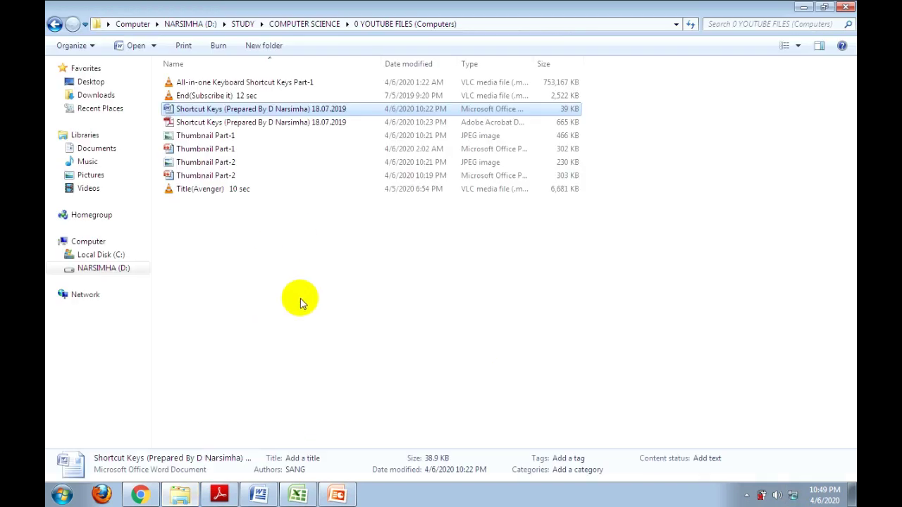
Go up from 0 YOUTUBE FILES to the COMPUTER SCIENCE folder, then return to Chrome's wikipedia results
left_click(272, 312)
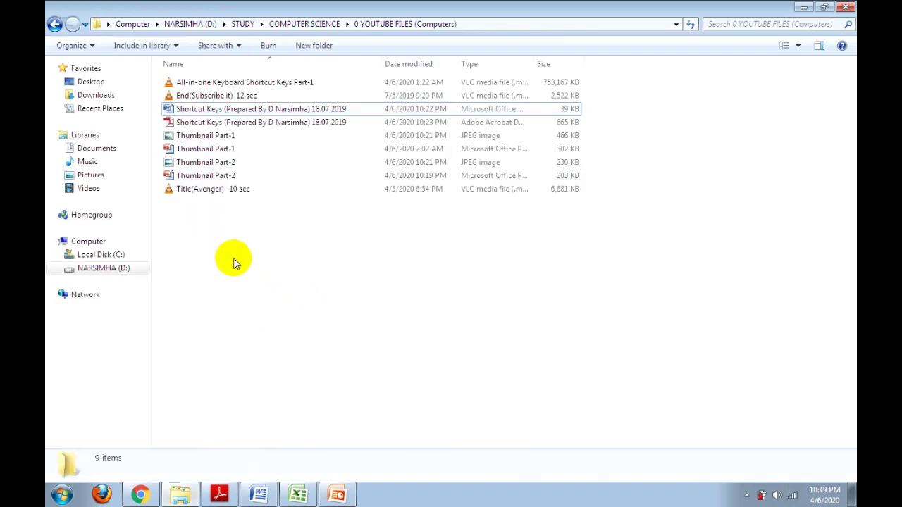
left_click(303, 24)
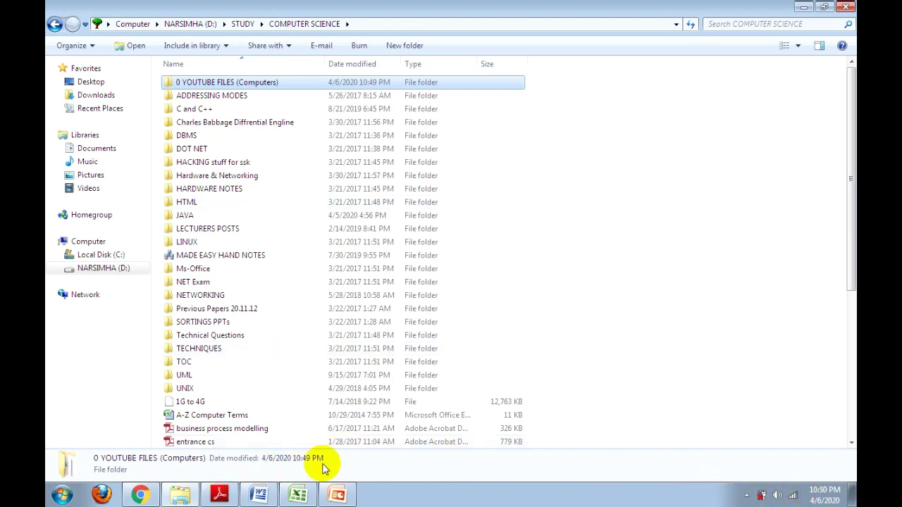
left_click(140, 495)
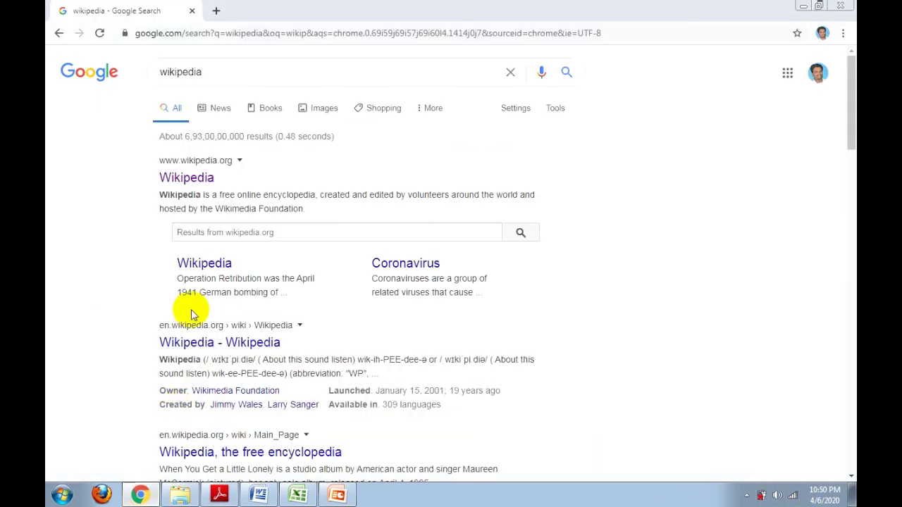
Open Wikipedia, search for 'computer shortcuts', skim the results, and return to the shortcut-keys PDF
left_click(193, 178)
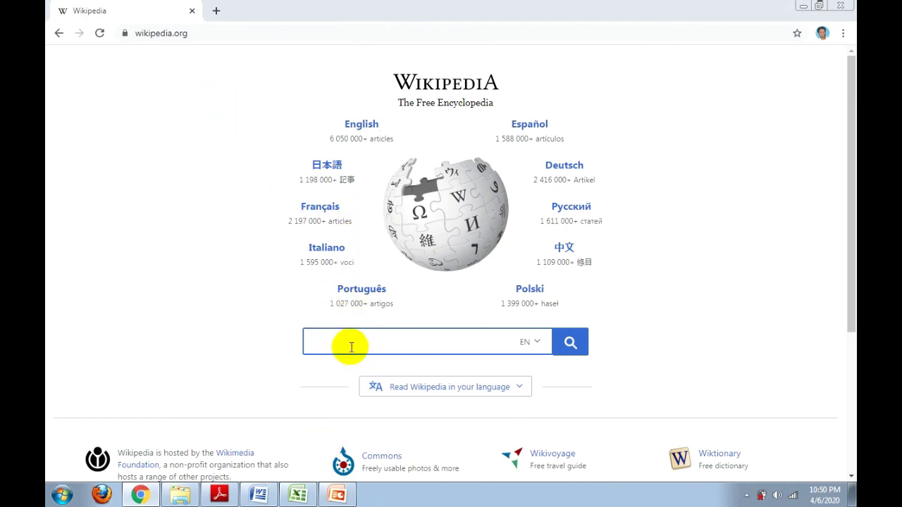
type("computer s")
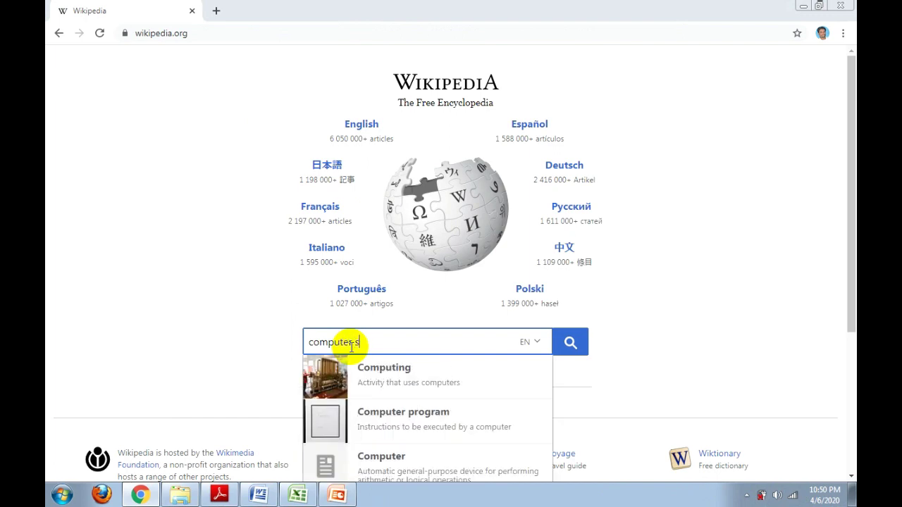
type("hortcuts")
key("Return")
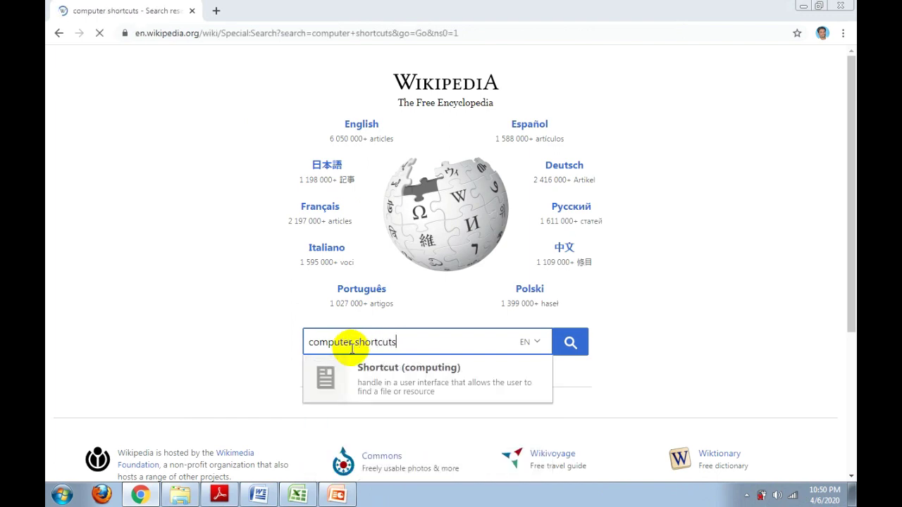
scroll(444, 276, "down", 4)
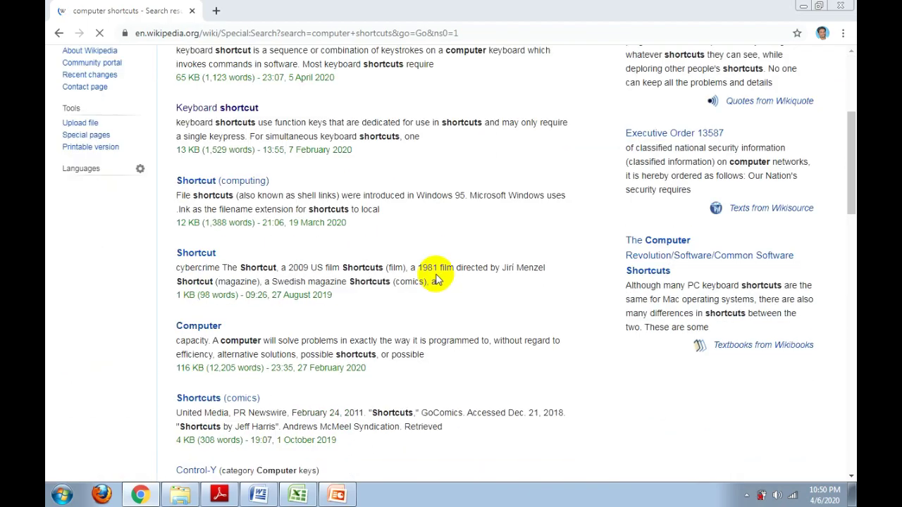
scroll(435, 289, "down", 4)
scroll(435, 289, "up", 8)
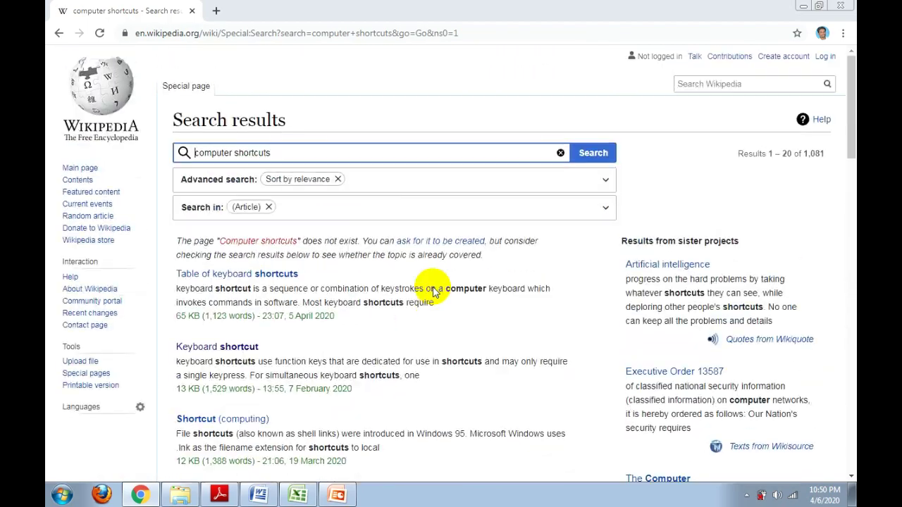
left_click(220, 495)
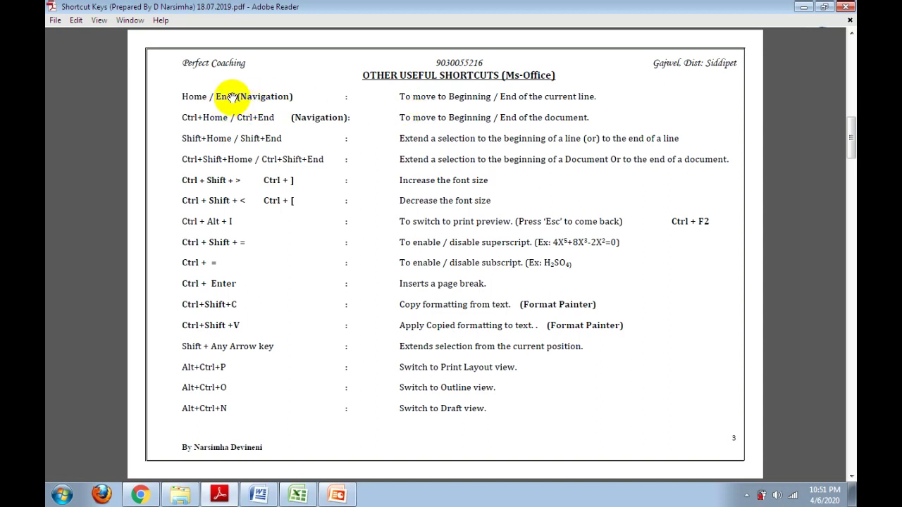
In the blank Word document, type 'I am learning computer keyboard shortcuts', backspacing over typos
left_click(271, 495)
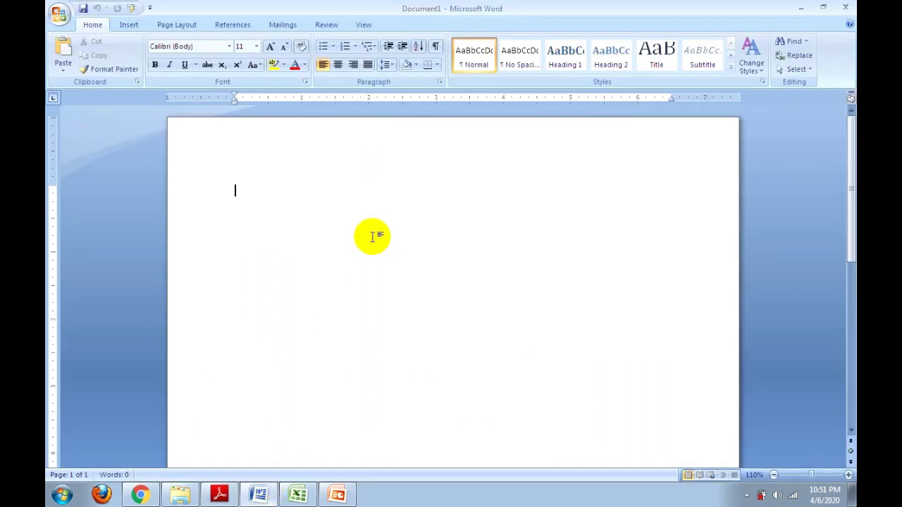
type("App")
type("le banan")
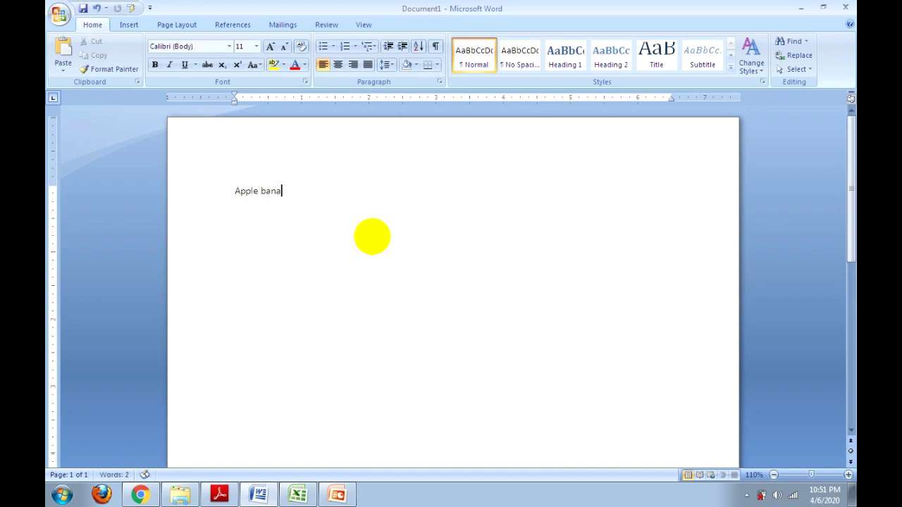
key("BackSpace")
key("BackSpace")
key("BackSpace")
key("BackSpace")
key("BackSpace")
key("BackSpace")
type("I am learning")
type(" computer ")
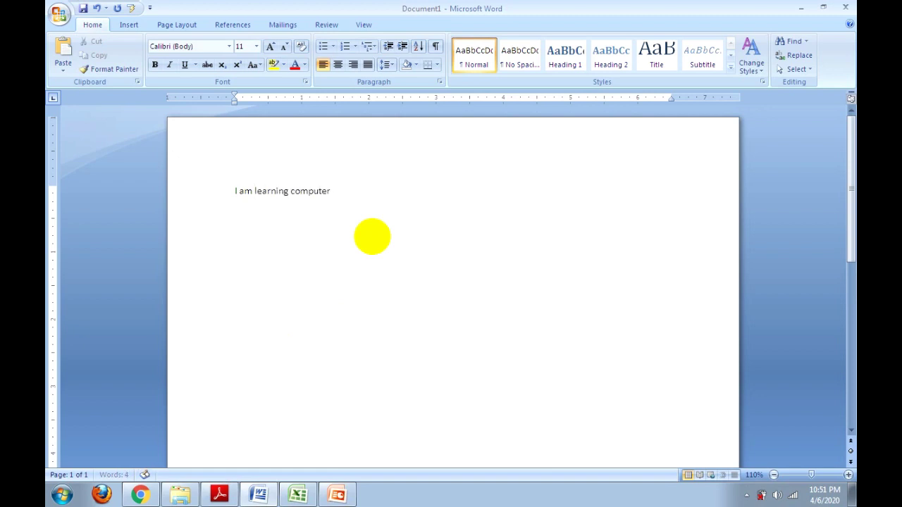
type("keybor")
key("BackSpace")
type("hotcuts")
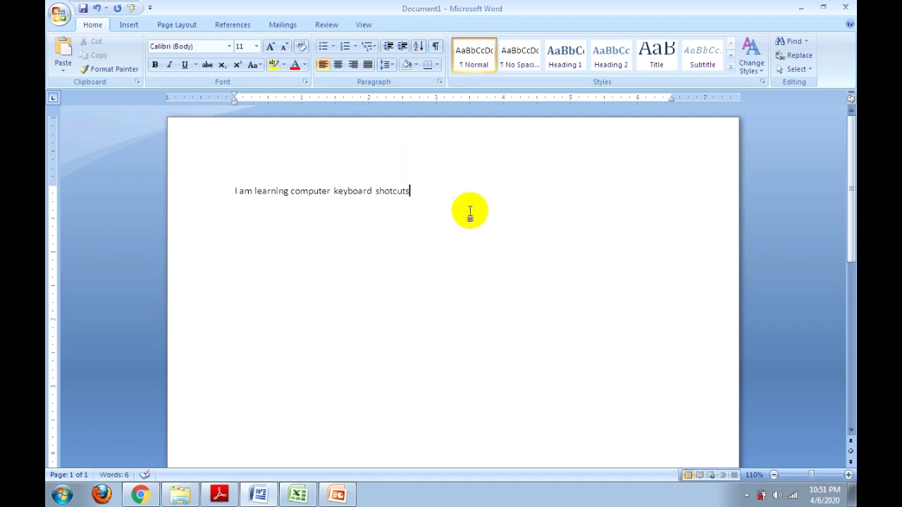
Insert the missing 'r' in shortcuts and move around the line with Home, End and Left
key("Home")
left_click(389, 196)
type("r")
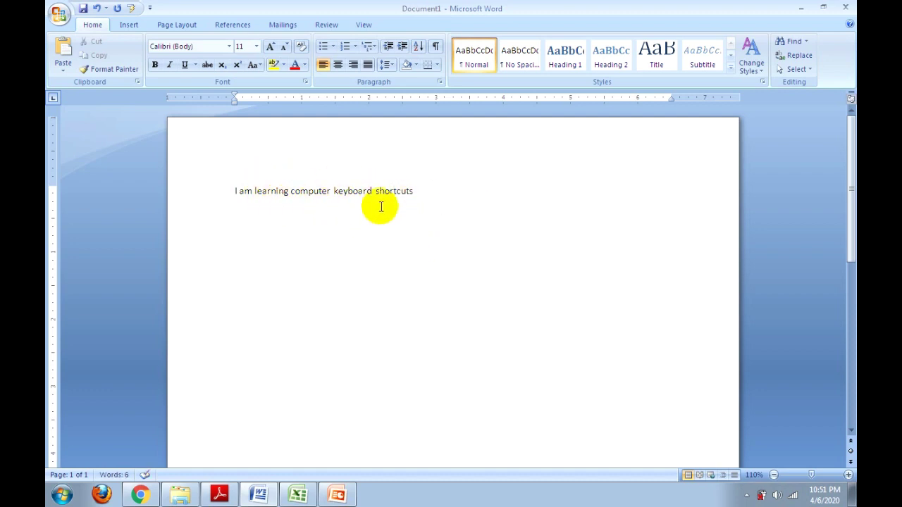
left_click(314, 191)
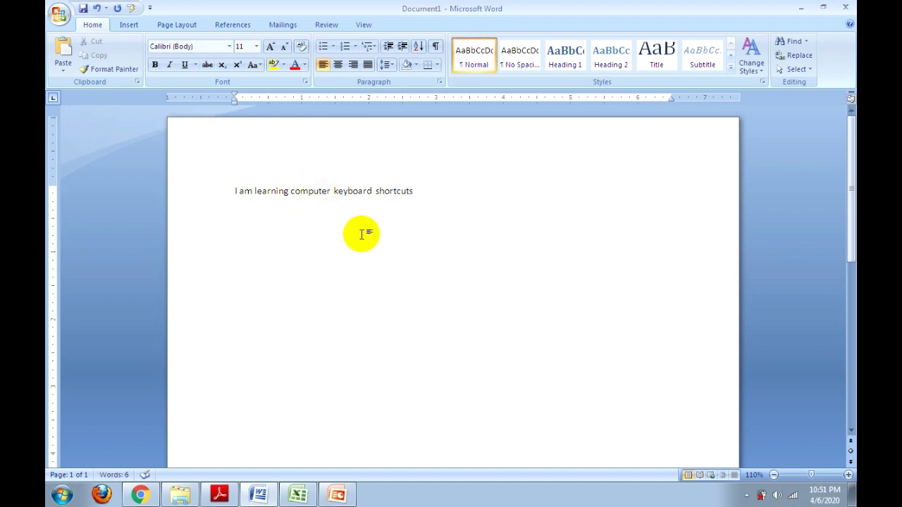
left_click(320, 191)
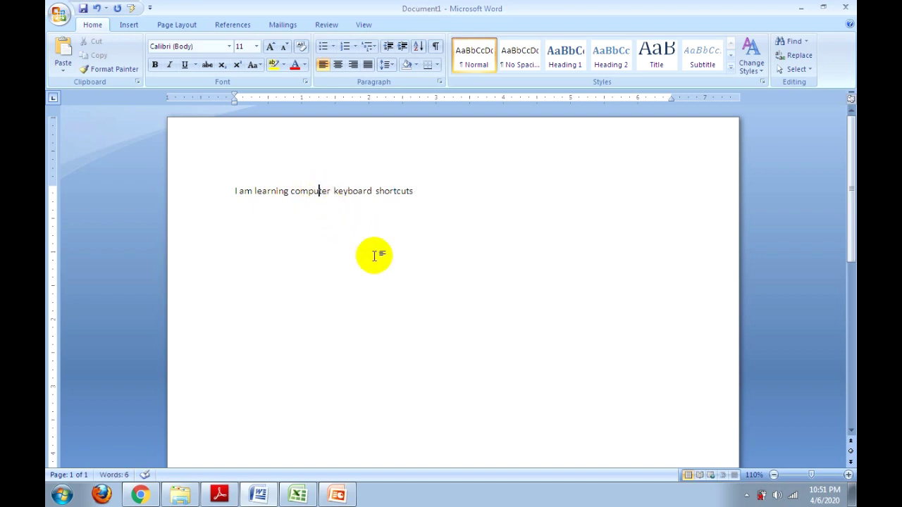
key("Left")
key("Left")
key("Left")
key("Left")
key("Left")
key("Left")
key("Left")
key("Left")
key("Left")
key("Left")
key("Left")
key("Left")
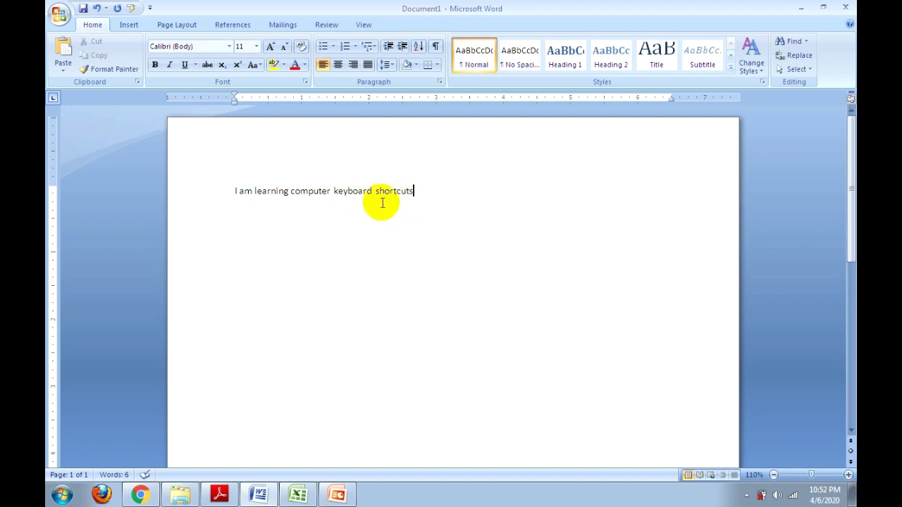
key("End")
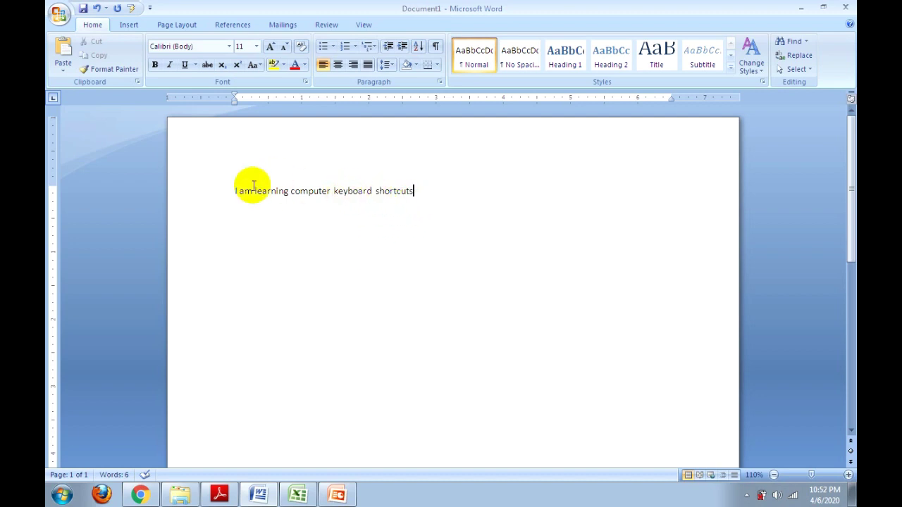
key("Home")
Select and copy the sentence with Shift+Home and Ctrl+C, then paste copies onto new lines
key("End")
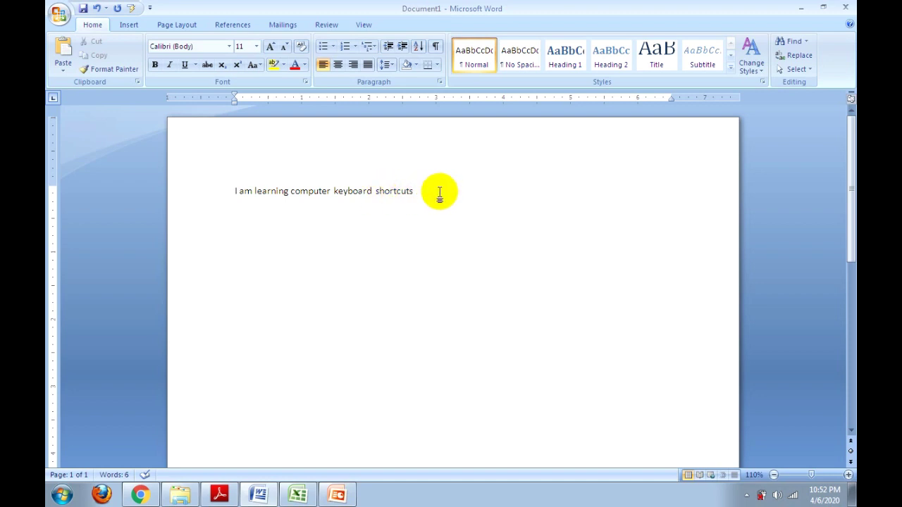
key("shift+Home")
key("ctrl+c")
key("End")
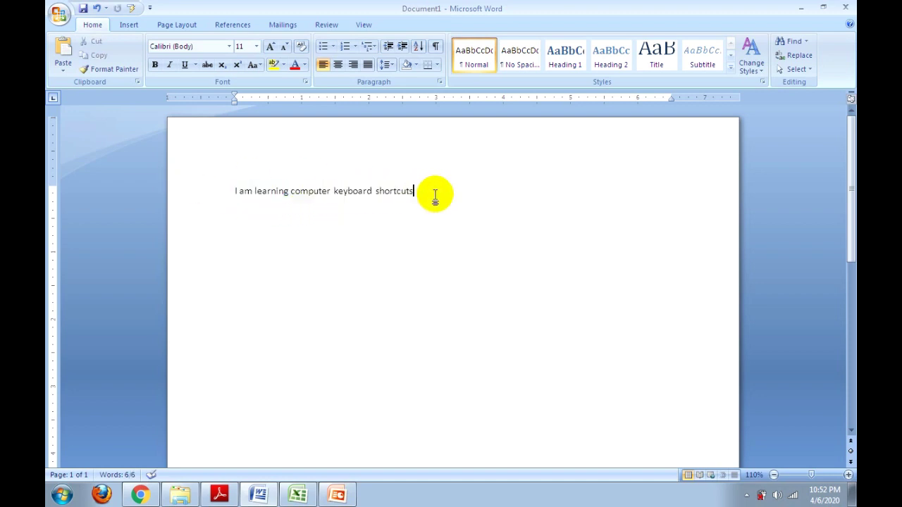
key("ctrl+v")
key("Return")
key("ctrl+v")
key("Return")
key("ctrl+v")
key("Return")
key("ctrl+v")
key("Return")
key("ctrl+v")
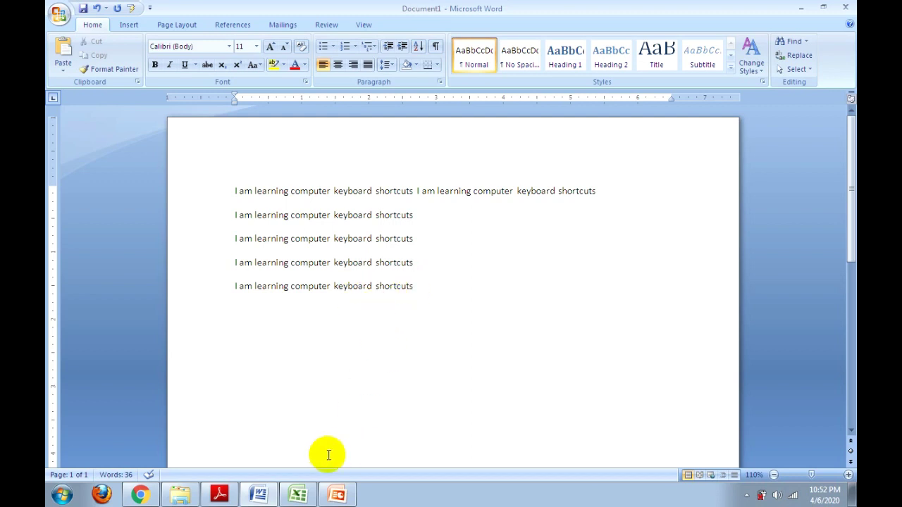
left_click(297, 495)
Jump from H8 to A8 with Home and enter 1, 2 and 3 in A8, B8 and C8
left_click(365, 215)
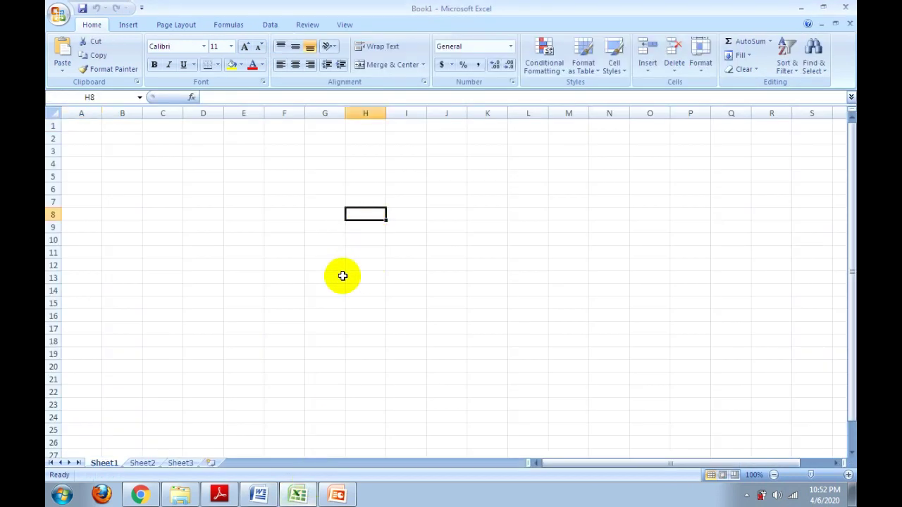
key("Home")
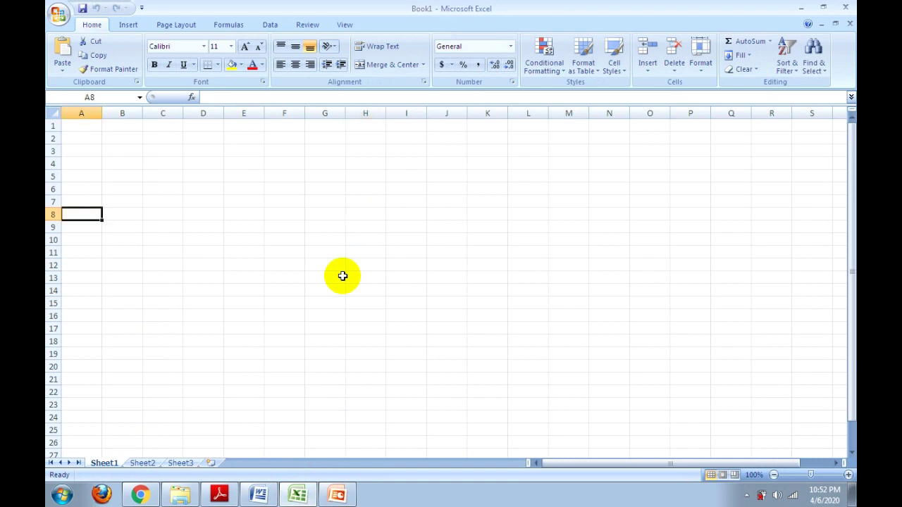
key("End")
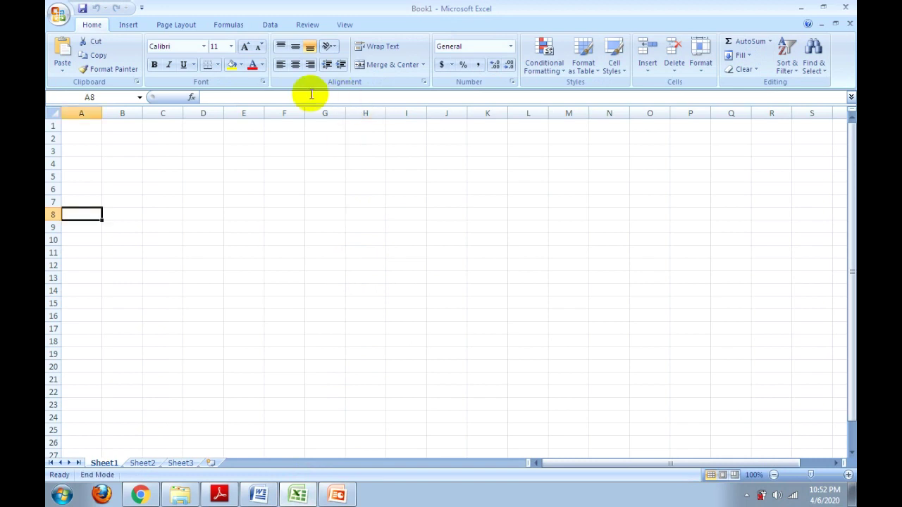
type("a")
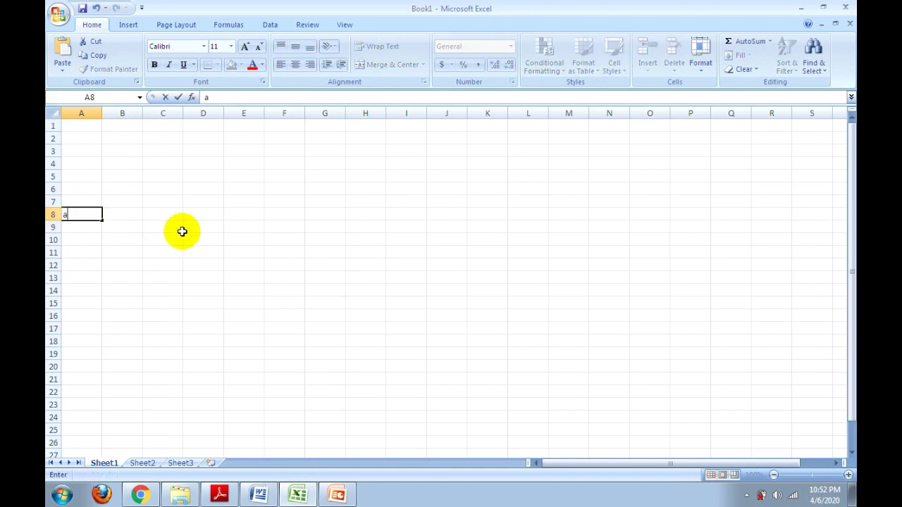
type("pl")
key("BackSpace")
key("BackSpace")
type("1")
key("Tab")
type("2")
key("Tab")
type("3")
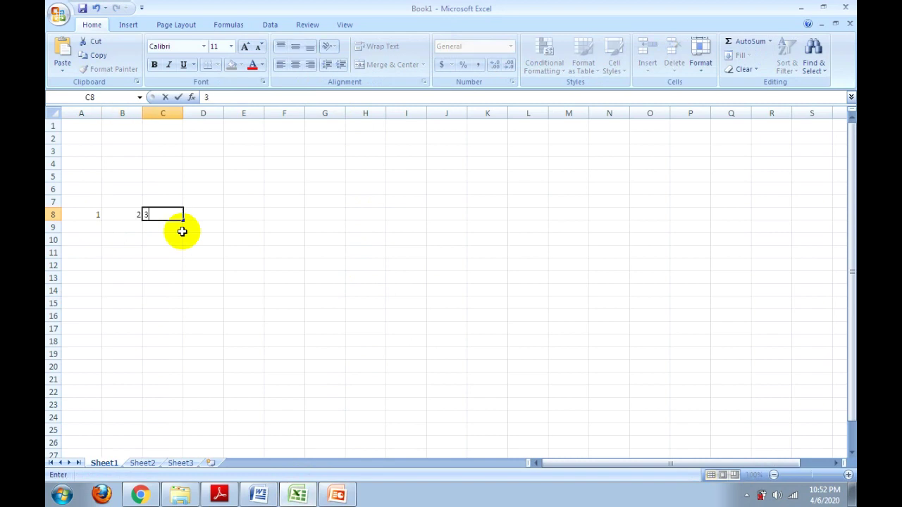
key("Tab")
Go back to A8 and jump to the last filled cell of row 8 with End+Right
left_click(131, 212)
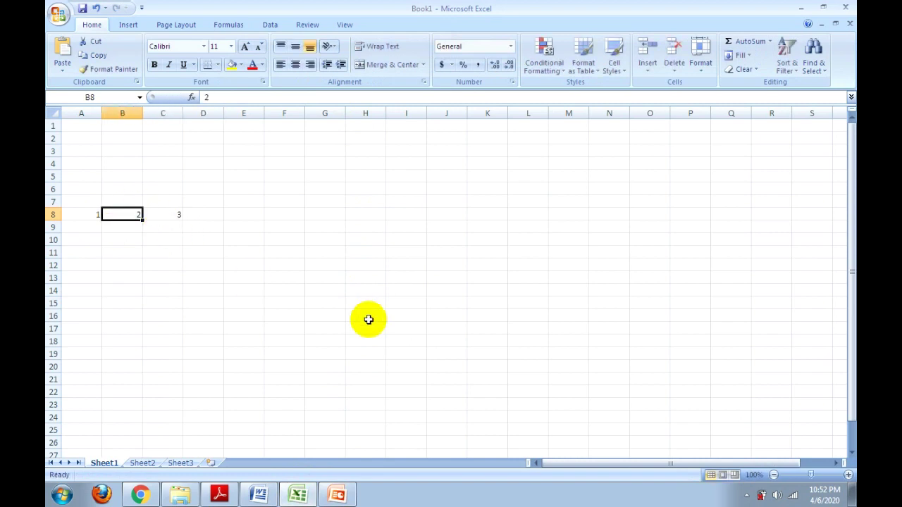
key("Left")
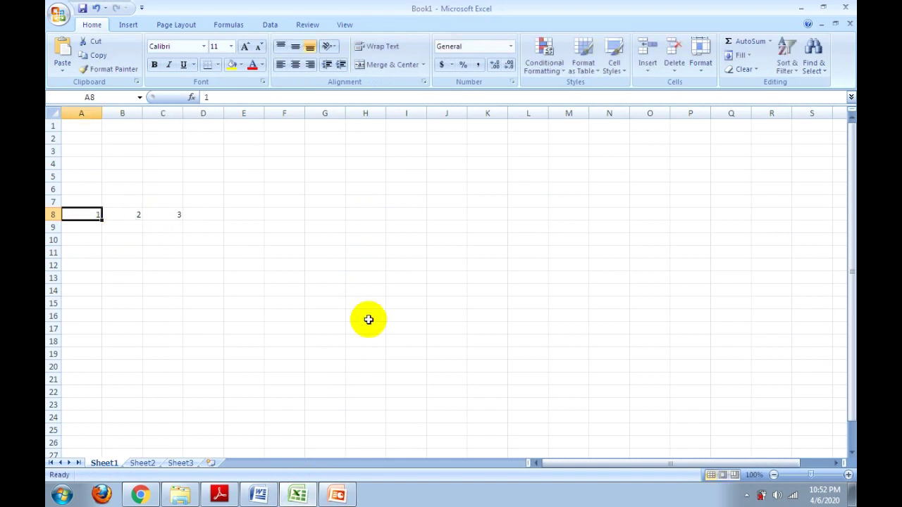
key("End")
key("Right")
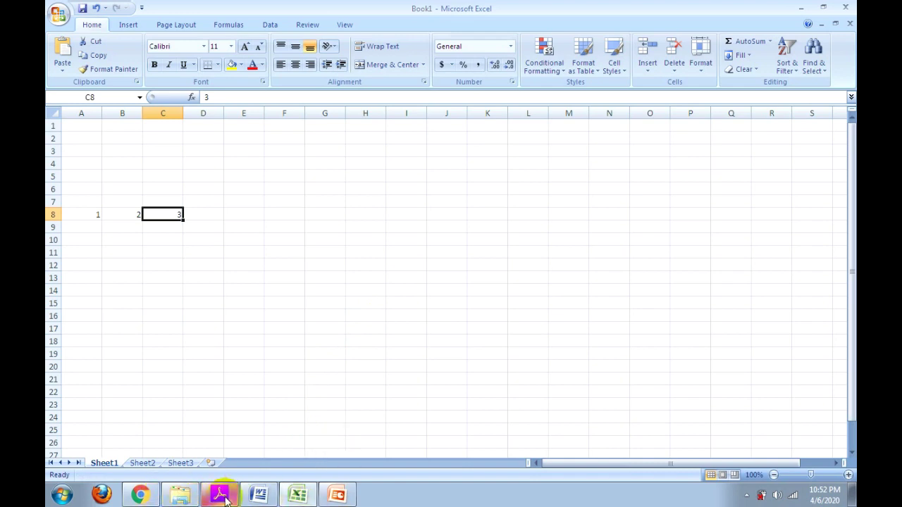
Type the random letters 'aasdkljddsfkj' into the first slide's title placeholder in PowerPoint
left_click(339, 497)
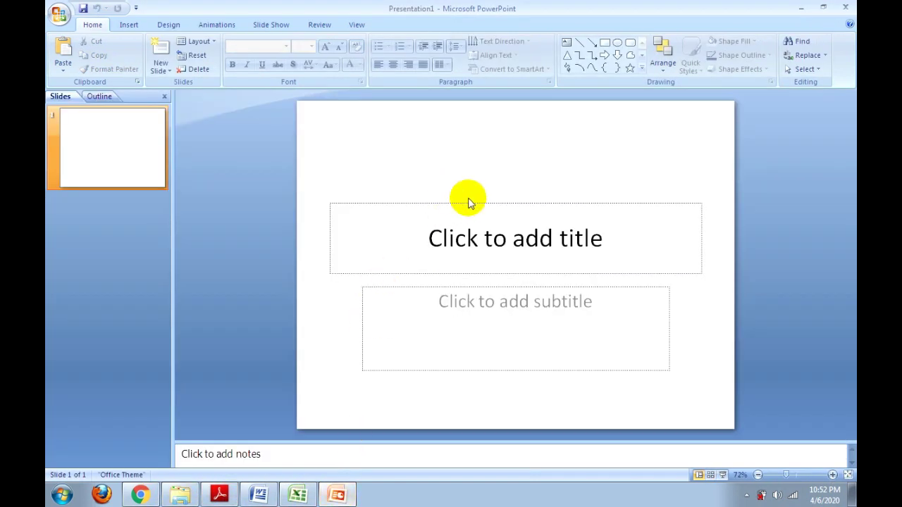
left_click(504, 244)
type("a")
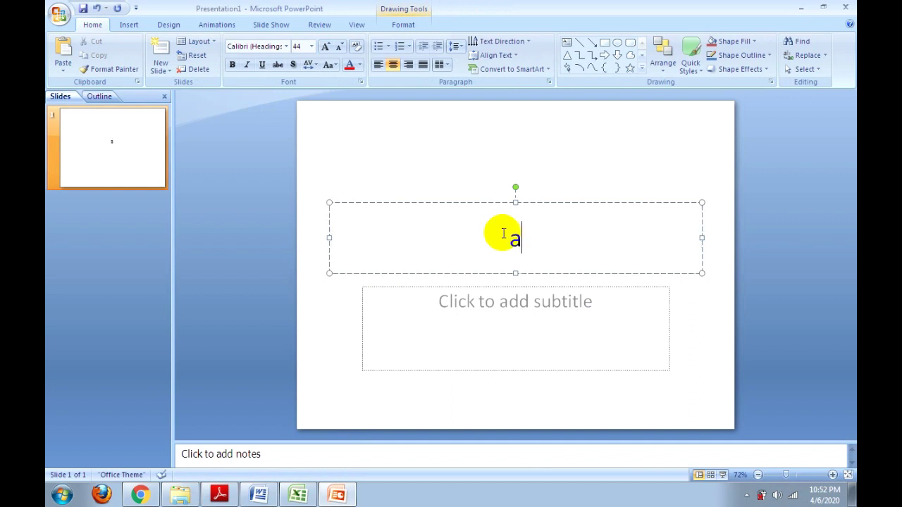
type("Aasdkljddsfkj")
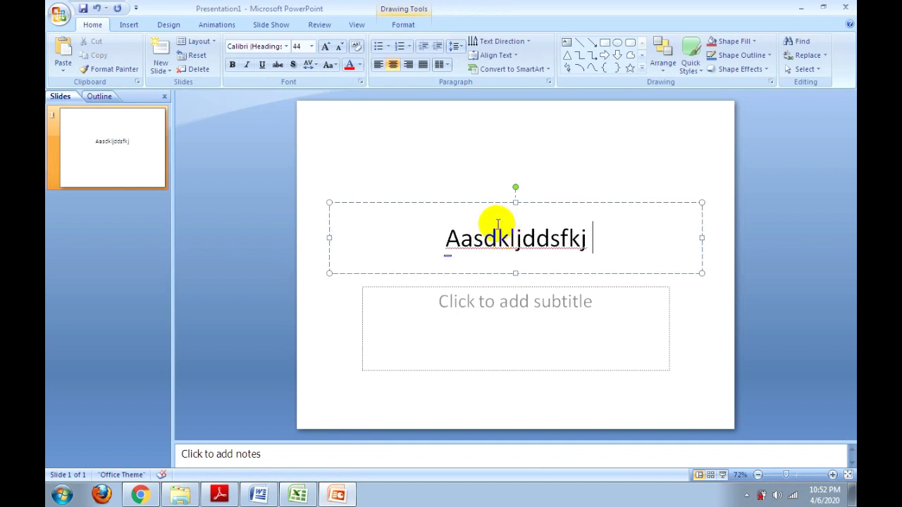
Scroll through Chrome's Wikipedia computer shortcuts results, then return to the shortcut-keys PDF
left_click(140, 495)
scroll(352, 338, "down", 10)
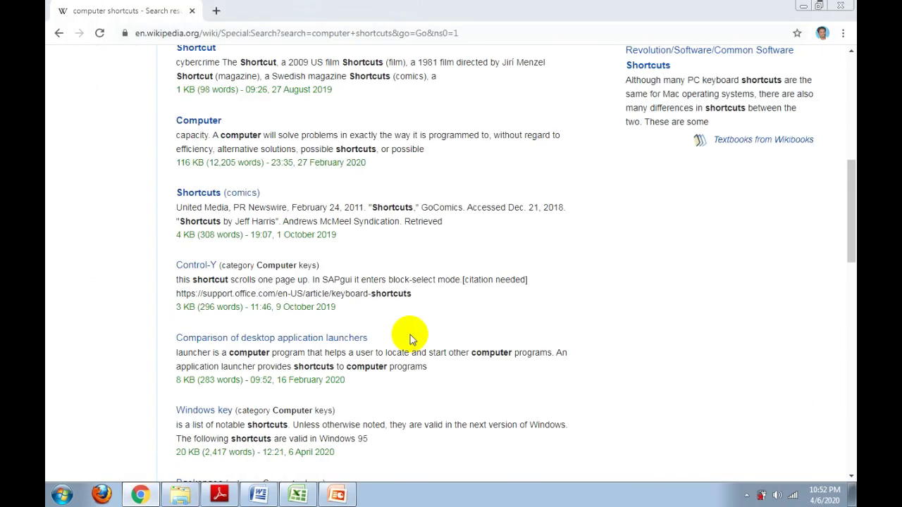
scroll(409, 331, "down", 5)
scroll(422, 317, "down", 5)
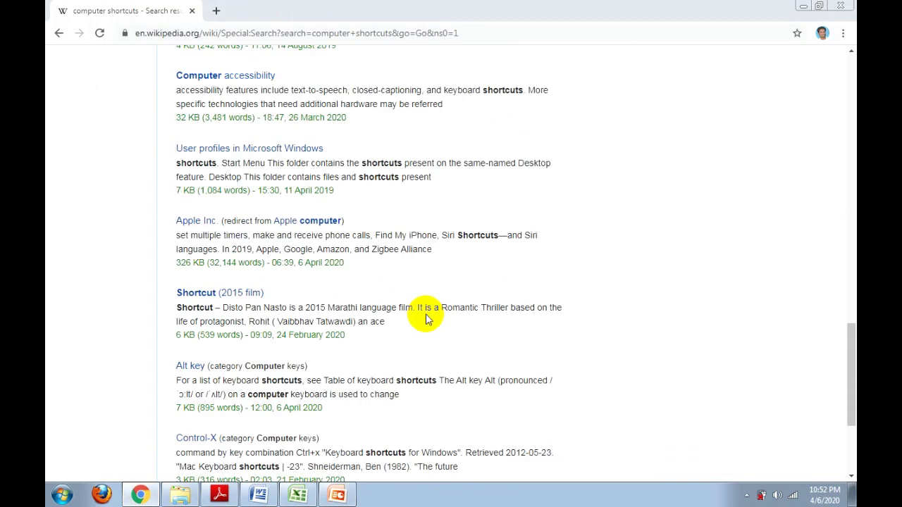
scroll(415, 317, "up", 10)
scroll(401, 317, "up", 10)
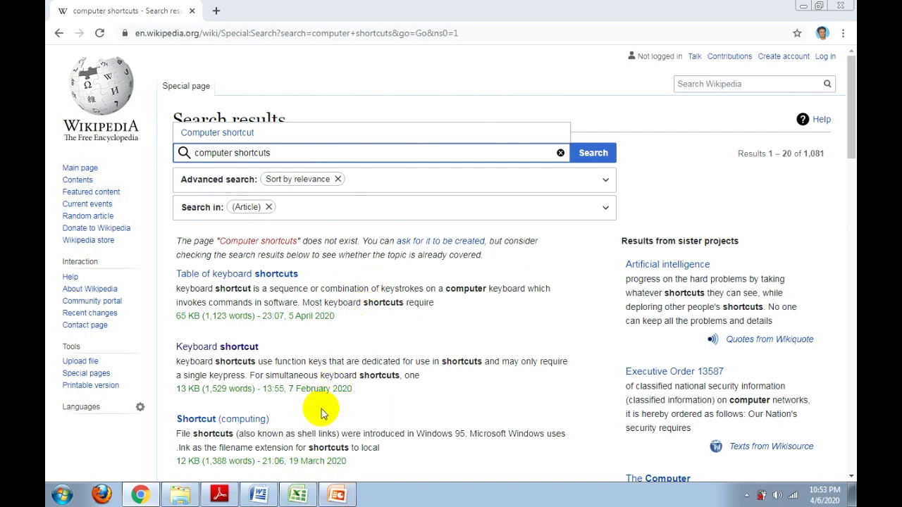
left_click(222, 495)
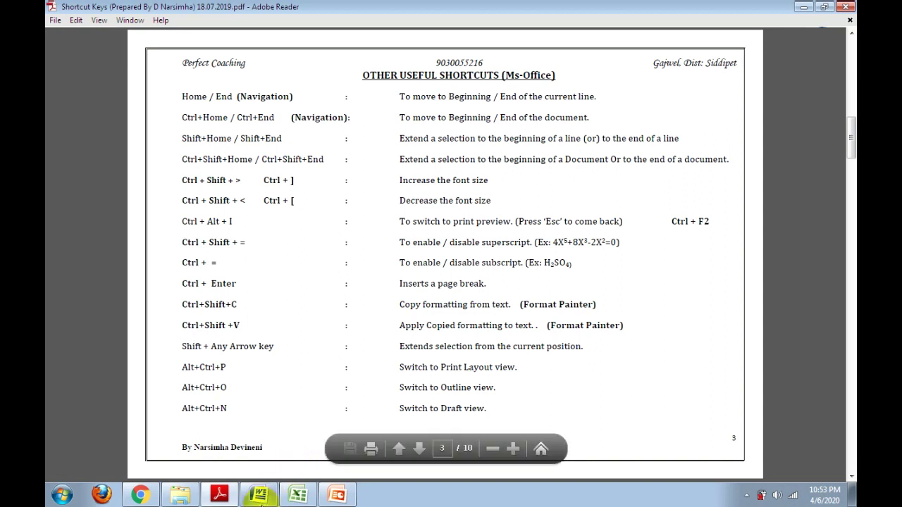
Bring the Word document forward and move the caret with Home, Ctrl+Home and Ctrl+End
left_click(258, 494)
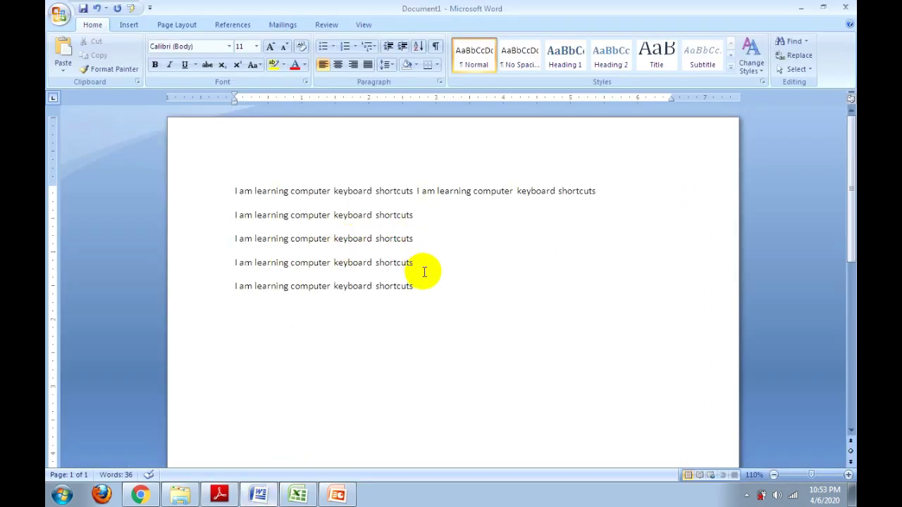
key("Home")
key("ctrl+Home")
key("ctrl+End")
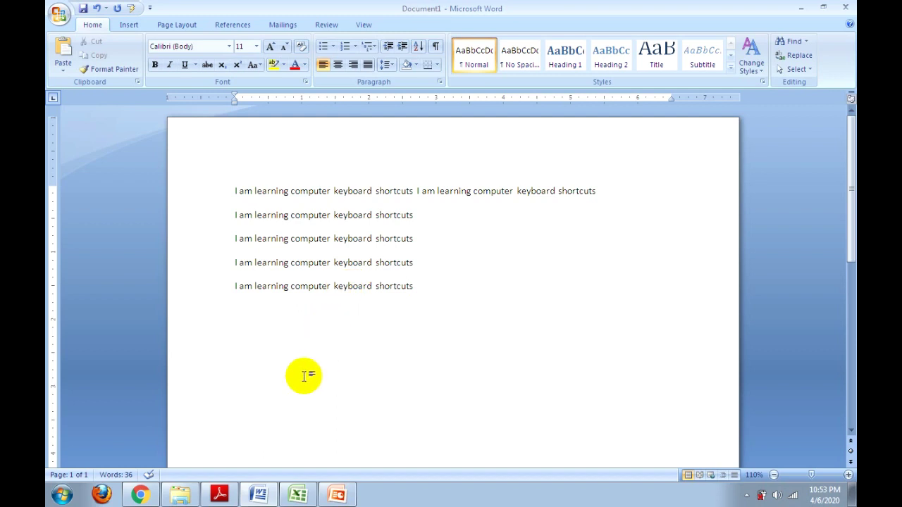
In Excel's Book1, jump from I19 to A1, then to the last used cell C8
left_click(297, 495)
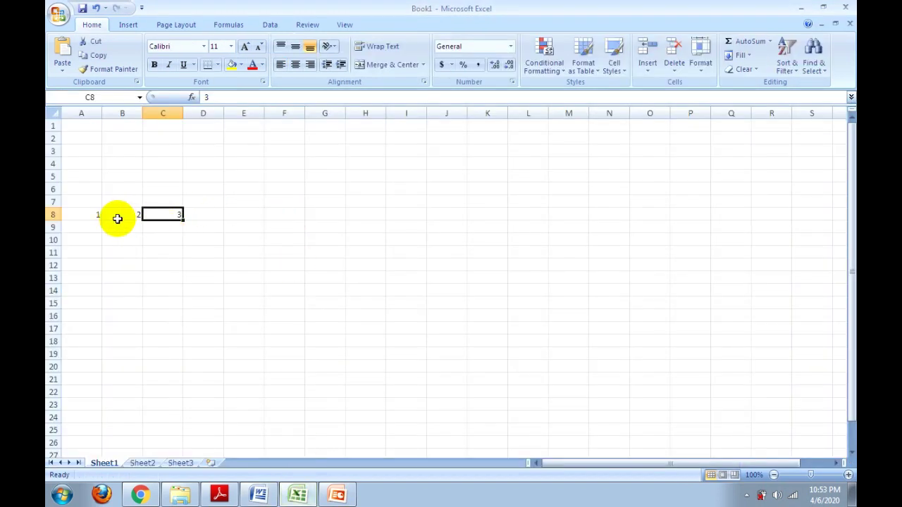
left_click(398, 358)
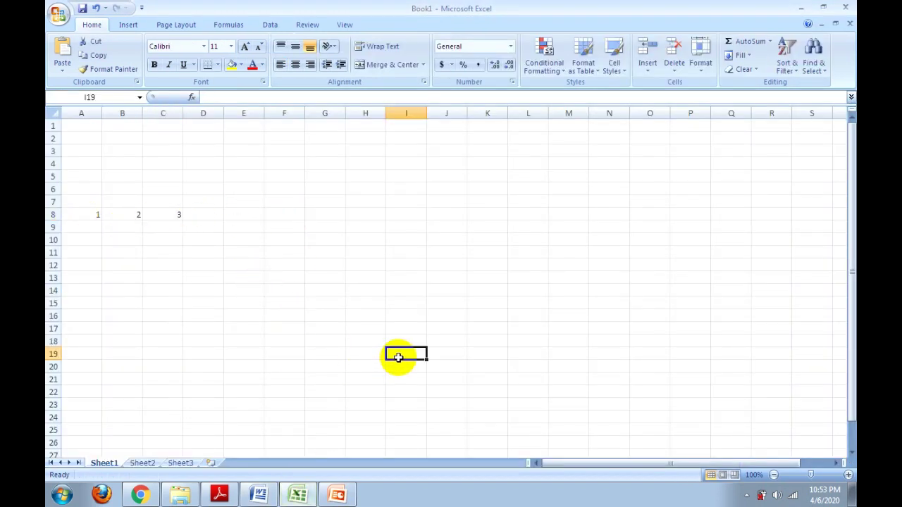
key("ctrl+Home")
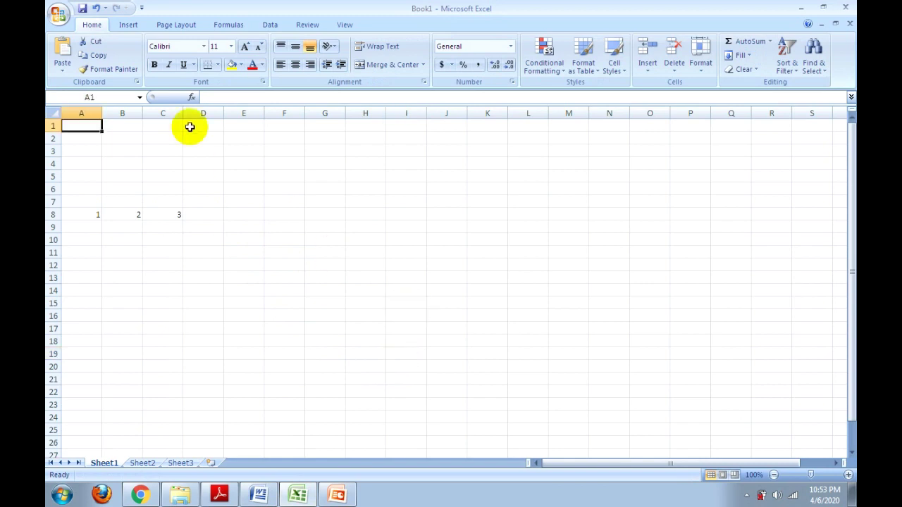
key("ctrl+End")
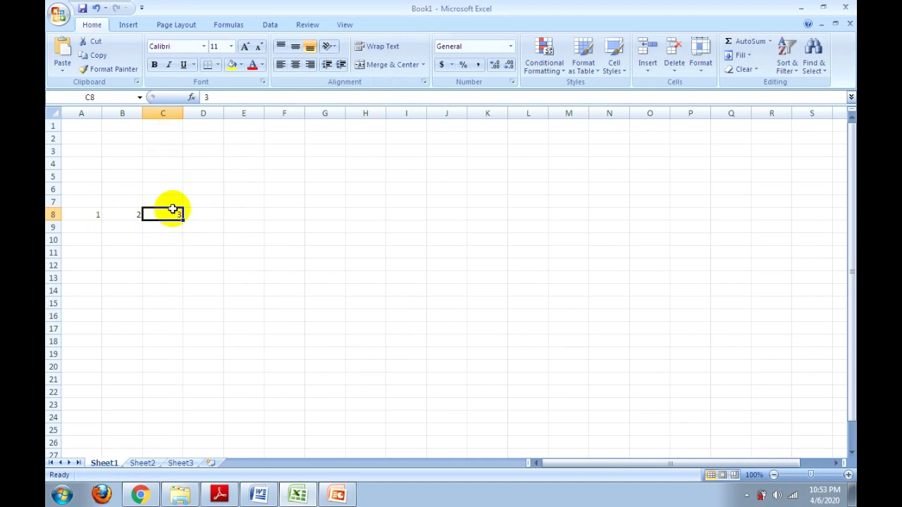
Enter 5 in cell C14
left_click(170, 288)
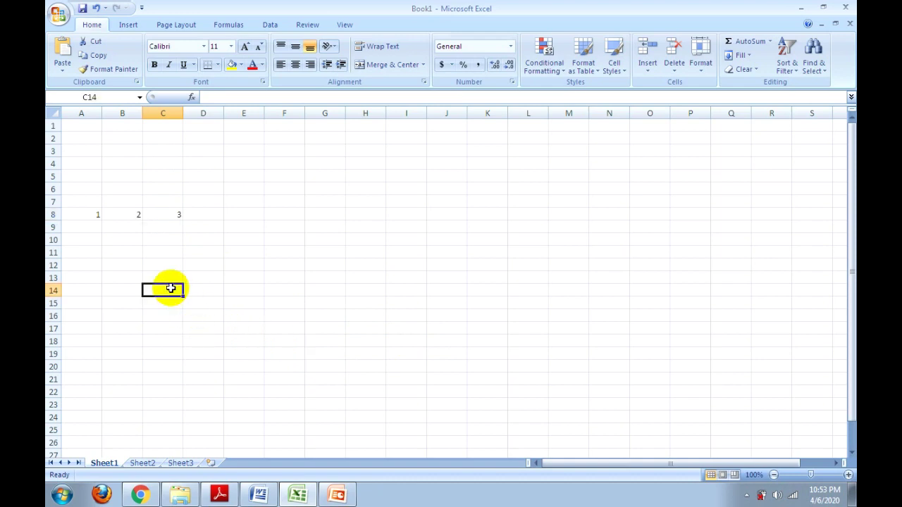
type("5")
key("Return")
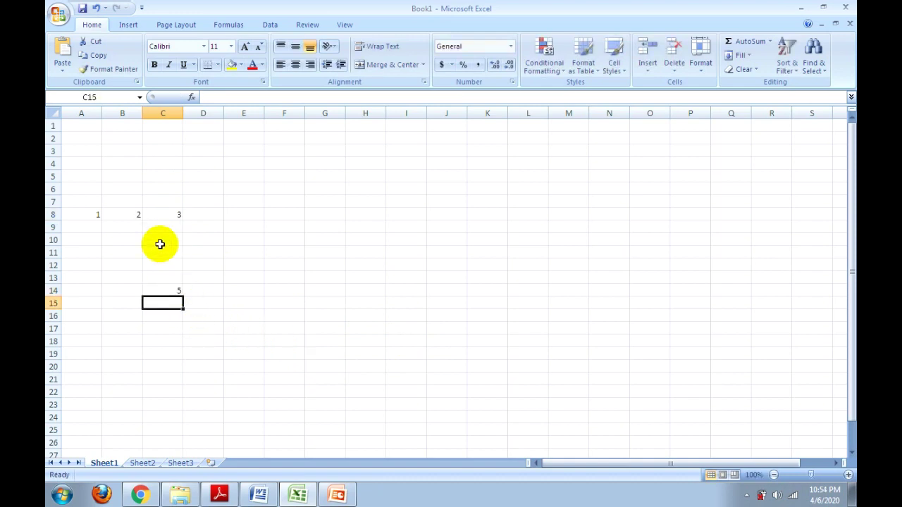
From B6, jump to A1 and confirm Ctrl+End now lands on C14
left_click(119, 185)
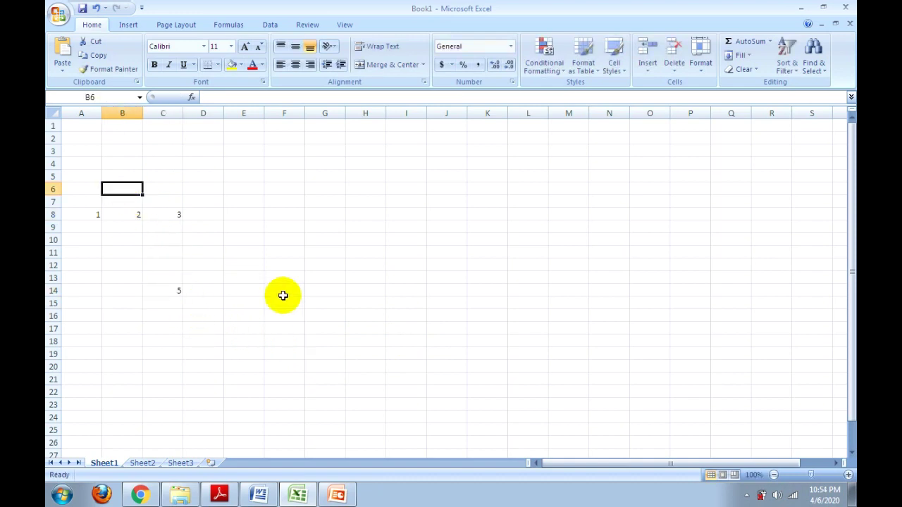
key("ctrl+Home")
key("ctrl+End")
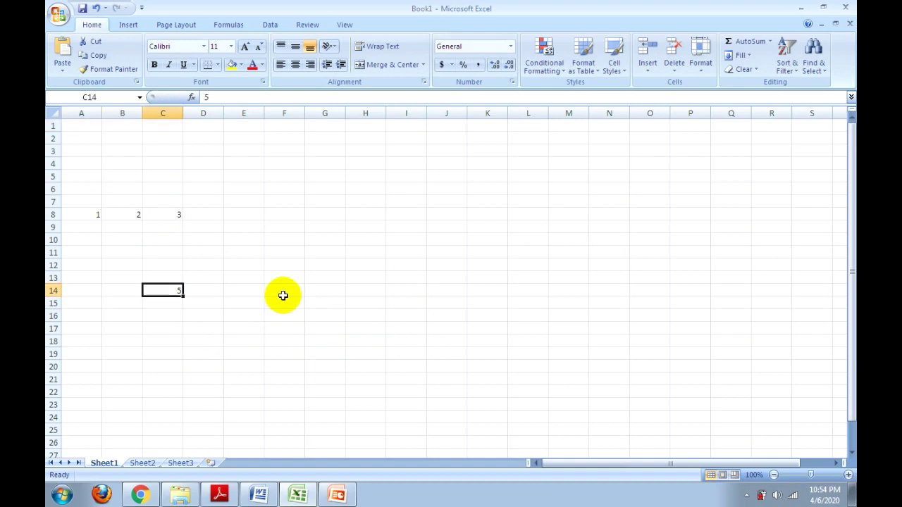
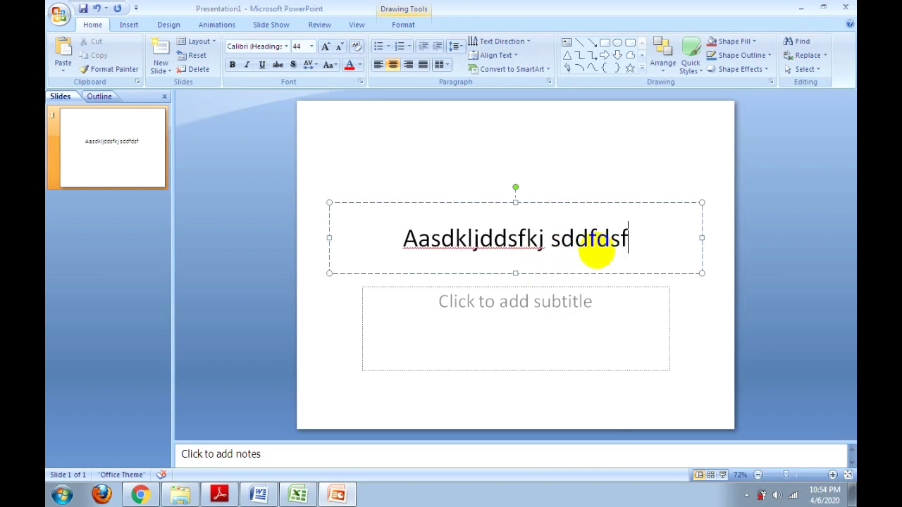
Add more filler letters to the slide title, then switch to Chrome's Wikipedia results
type("dsf sd ds f ds fds")
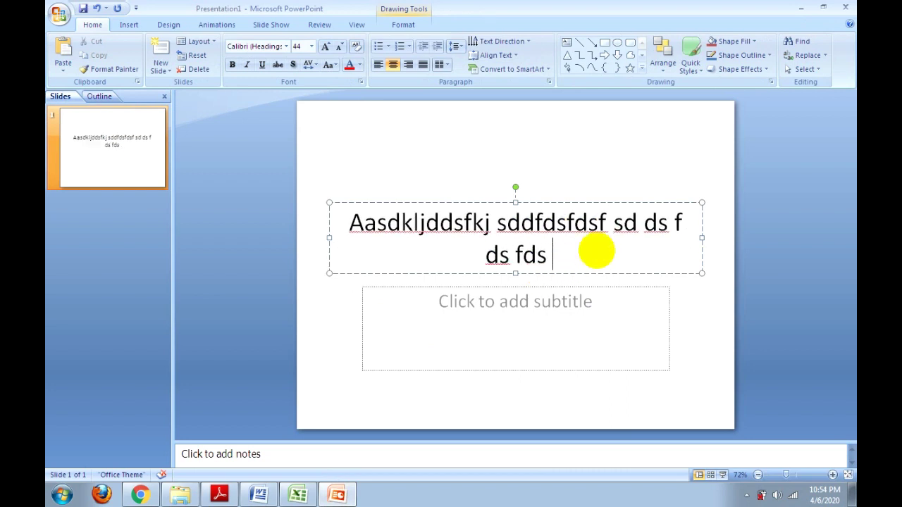
type("  fds fds fds")
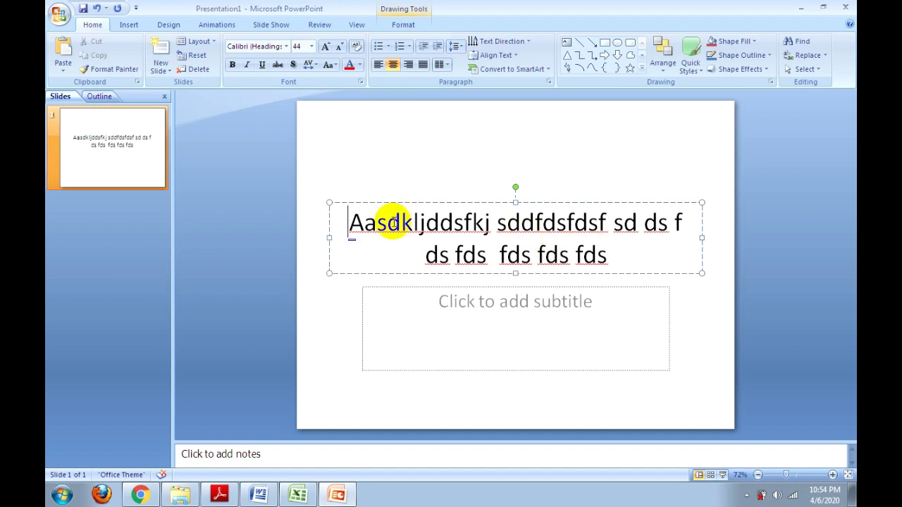
left_click(140, 495)
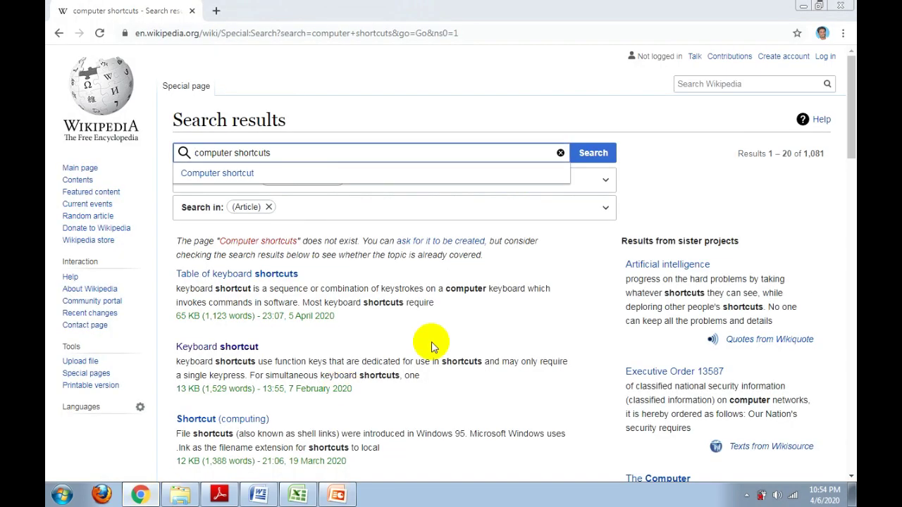
scroll(431, 345, "down", 8)
scroll(424, 345, "down", 7)
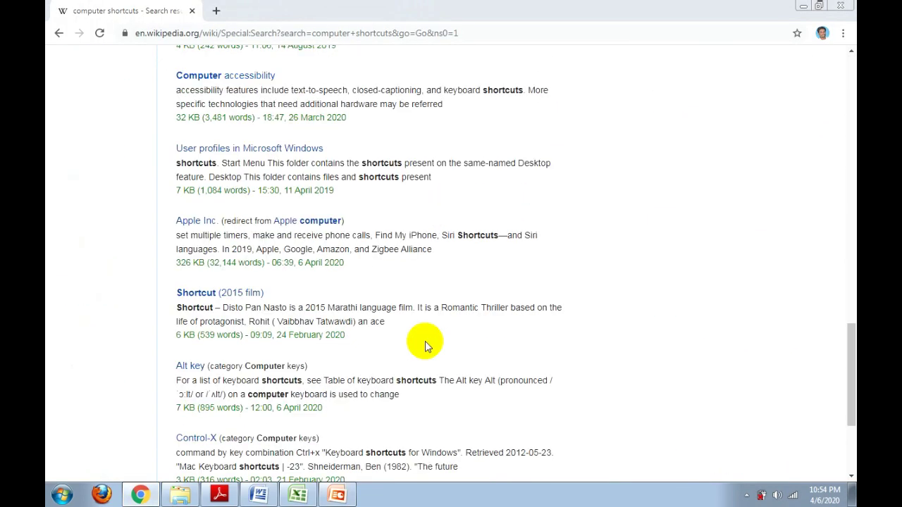
key("End")
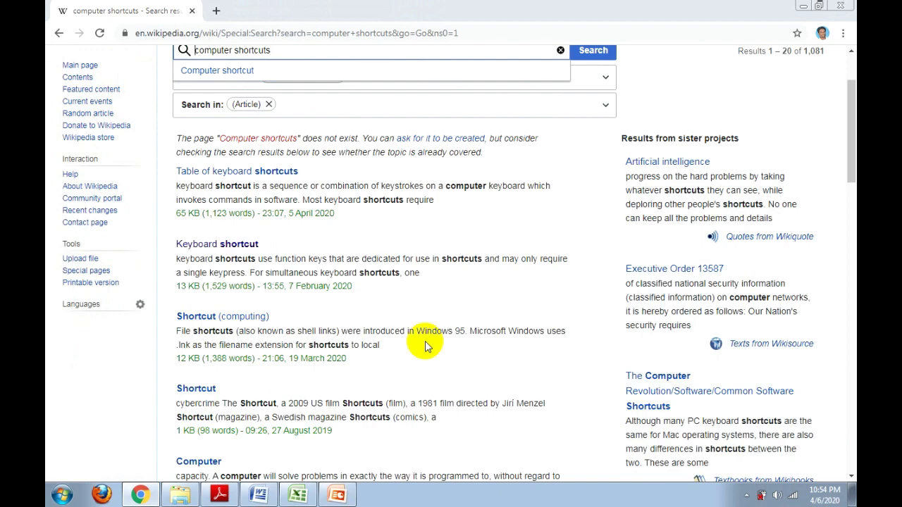
scroll(422, 373, "down", 10)
scroll(420, 393, "down", 5)
key("End")
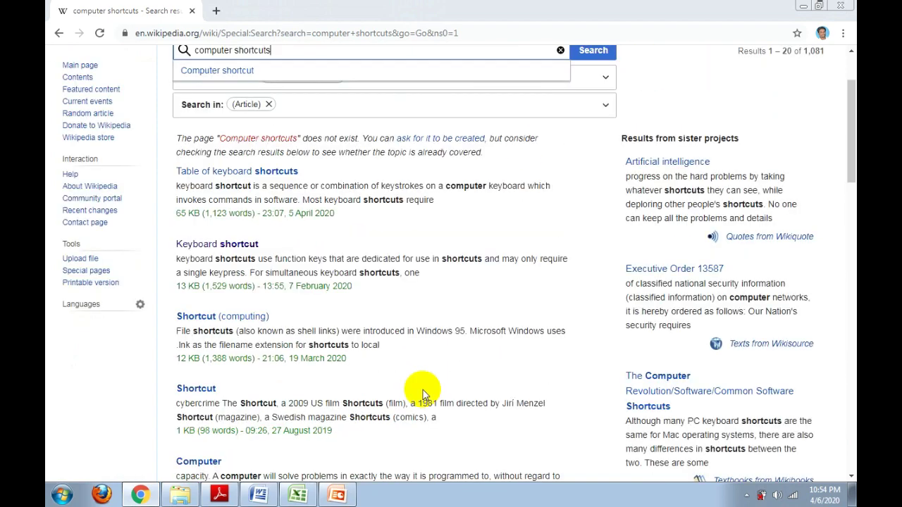
scroll(422, 391, "up", 2)
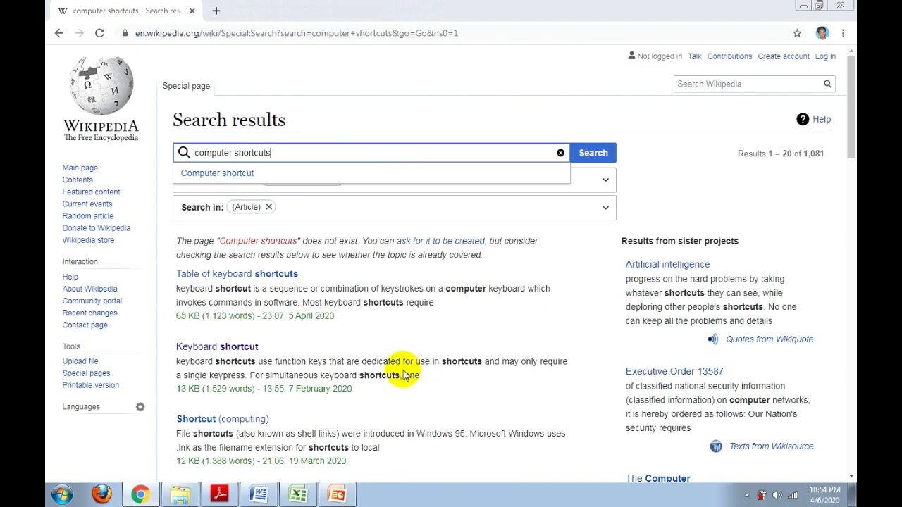
Show the shortcut-keys PDF in Adobe Reader, then return to the Word document
left_click(219, 495)
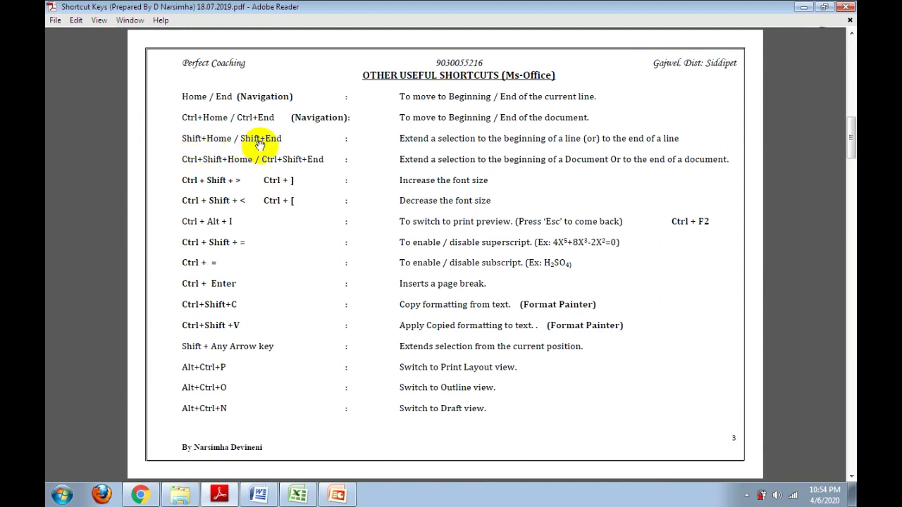
left_click(261, 495)
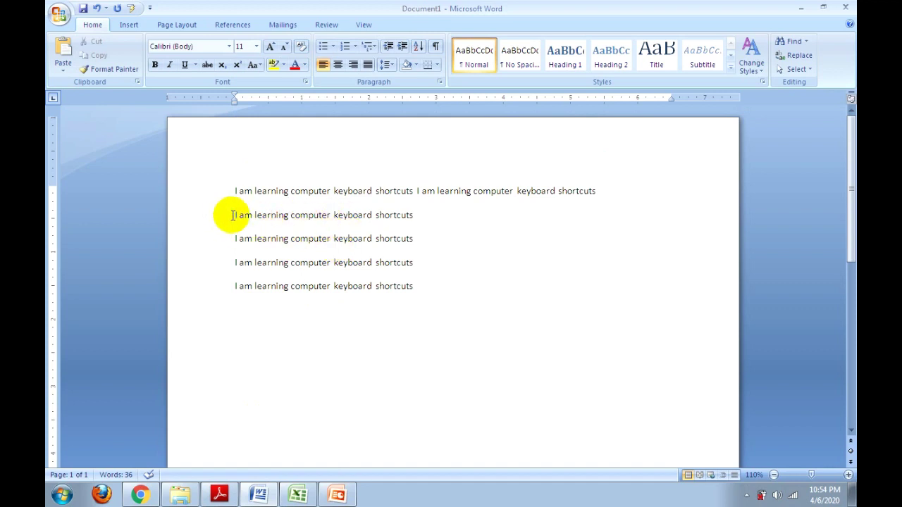
Select line two by dragging, then with Shift+Home from before 'computer'
left_click_drag(235, 215, 416, 223)
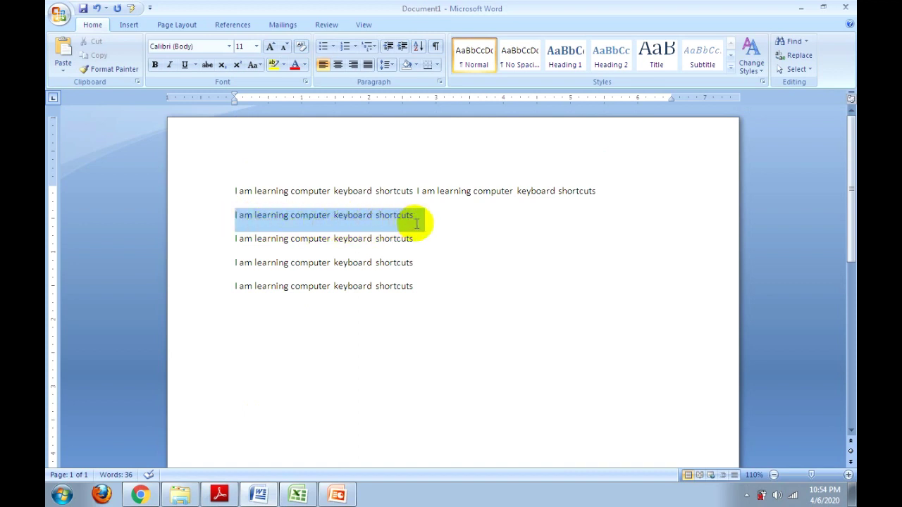
left_click(457, 261)
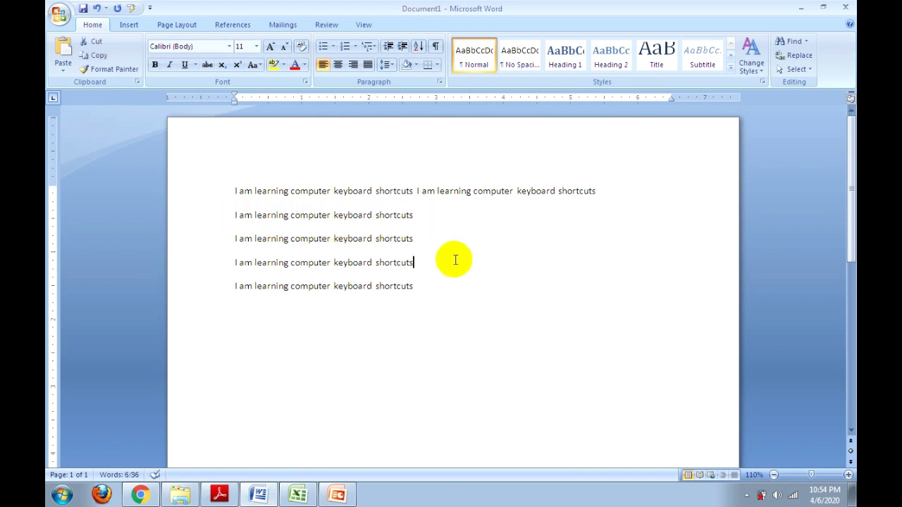
left_click(293, 215)
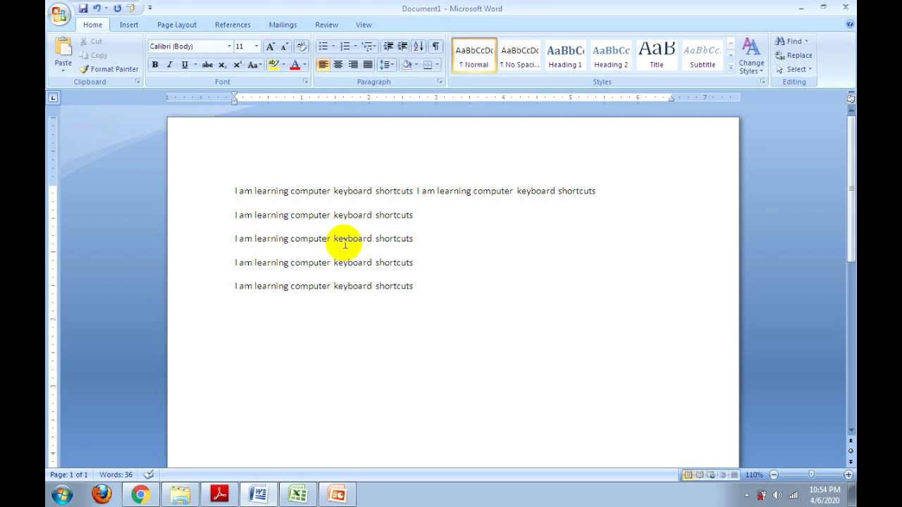
key("shift+Home")
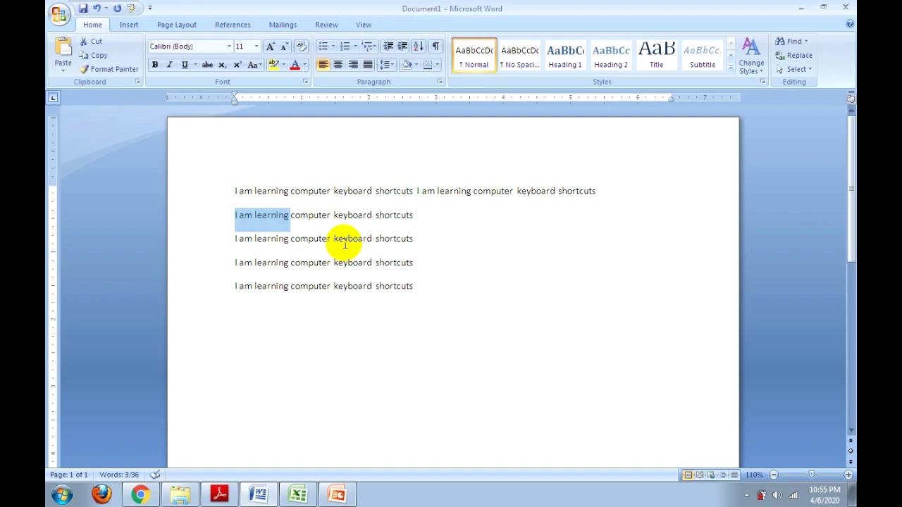
Select parts of line four with Shift+Home and Shift+End, then return to the PDF
left_click(332, 263)
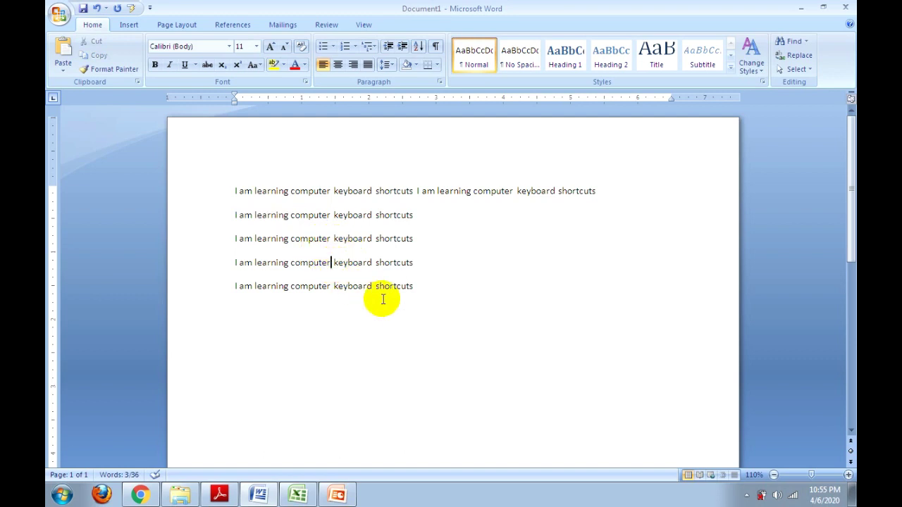
key("shift+Home")
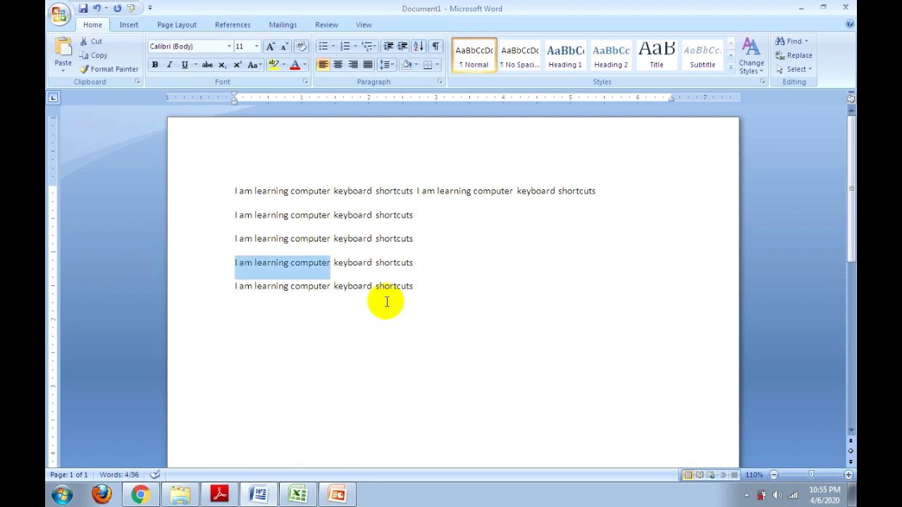
left_click(372, 262)
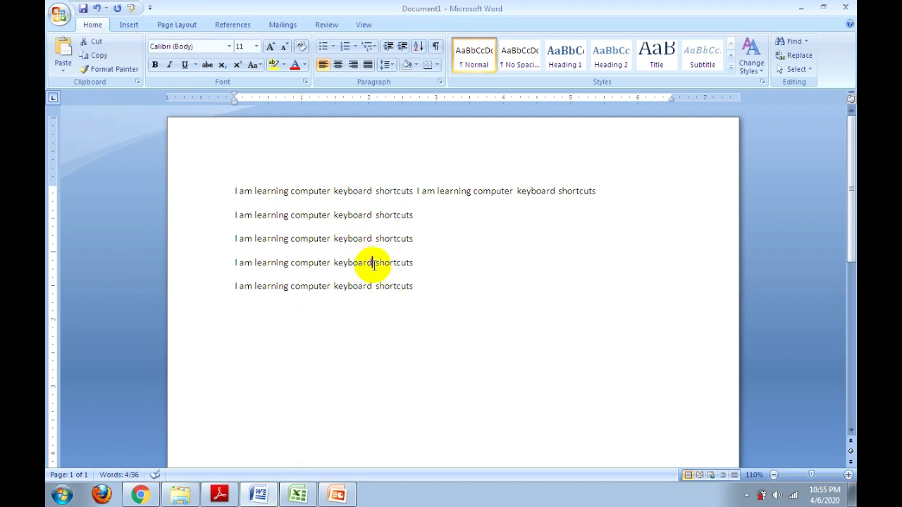
key("shift+End")
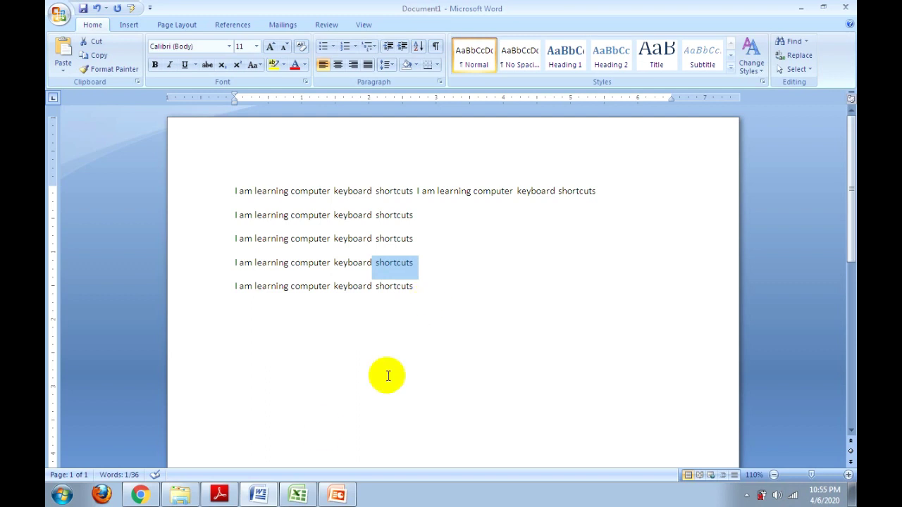
left_click(219, 494)
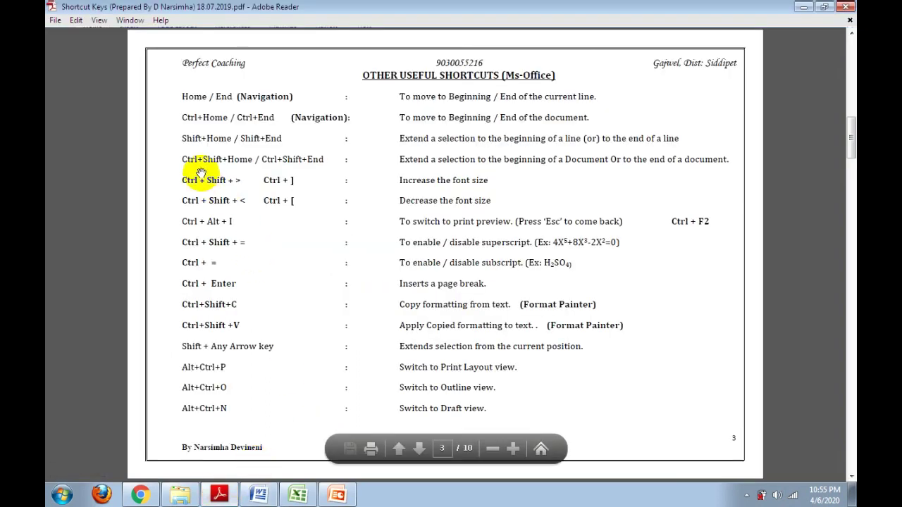
mouse_move(444, 282)
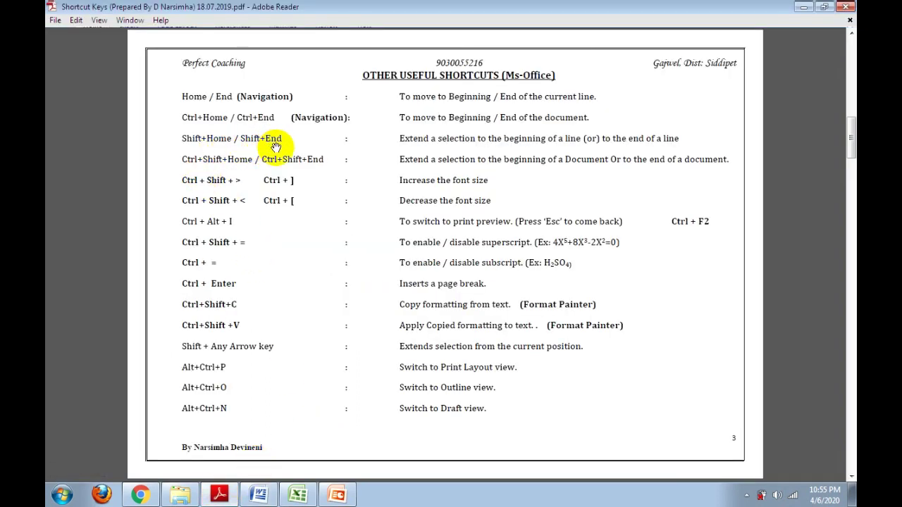
mouse_move(423, 422)
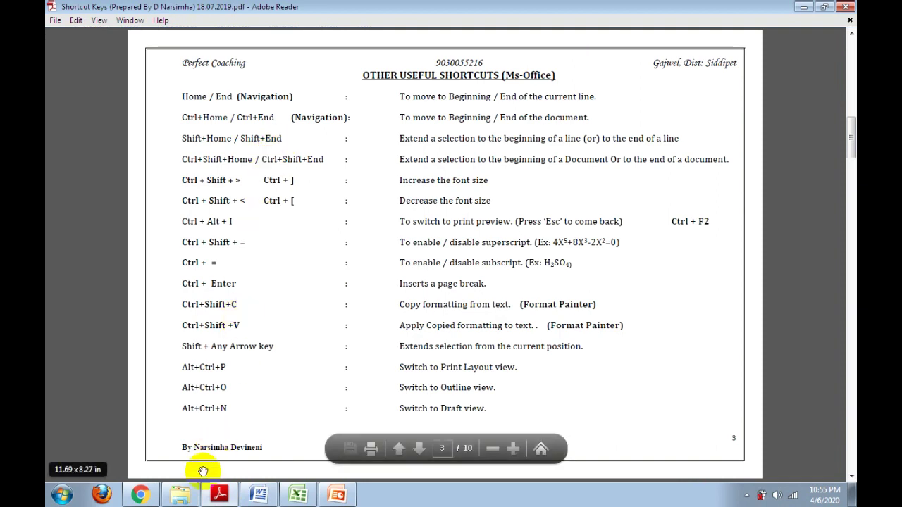
Practise single and range folder selections between 0 YOUTUBE FILES, DBMS and DOT NET
left_click(191, 498)
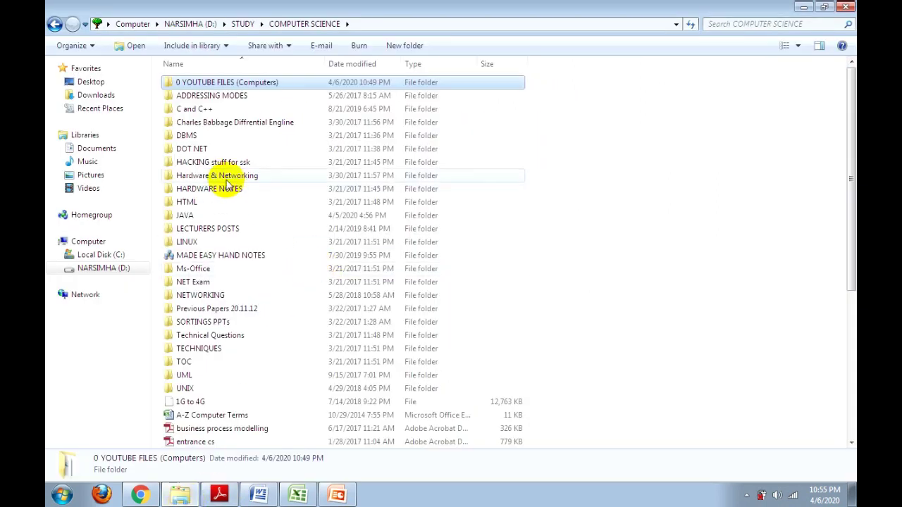
left_click(214, 148)
left_click(219, 162)
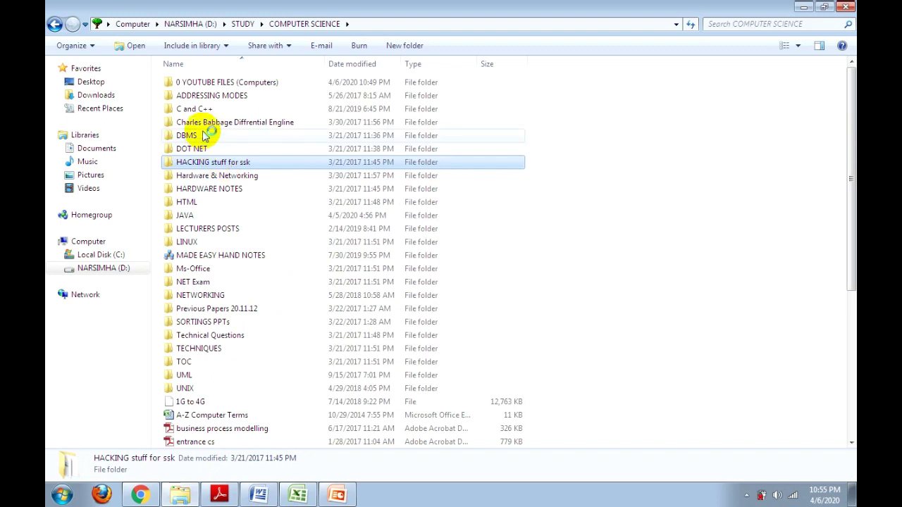
left_click(203, 138)
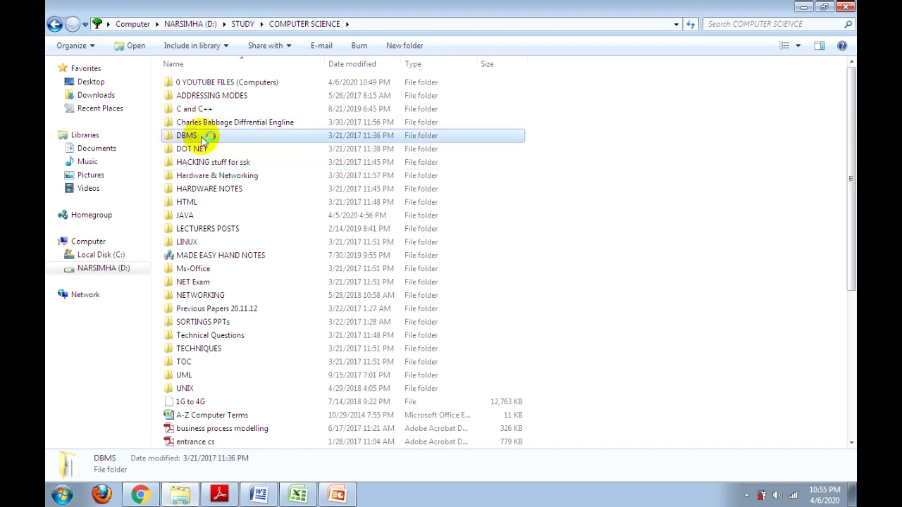
left_click(208, 191)
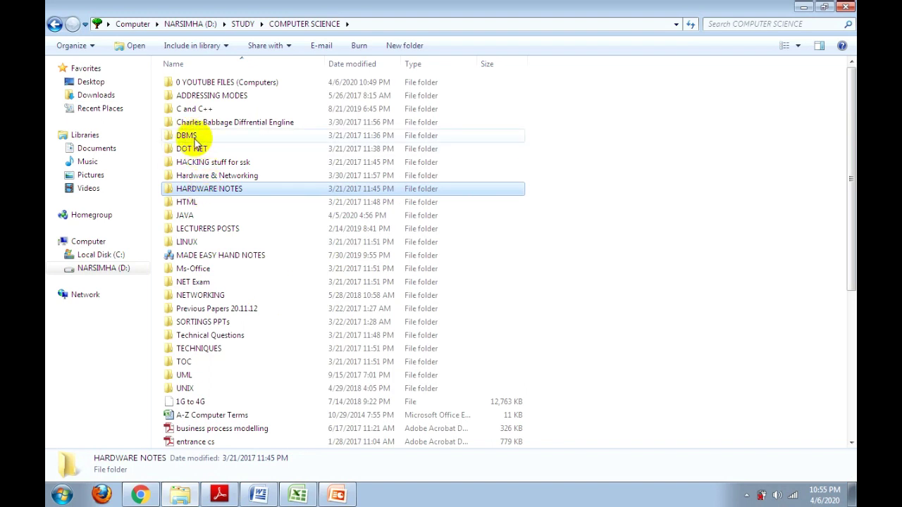
left_click(194, 139, "shift")
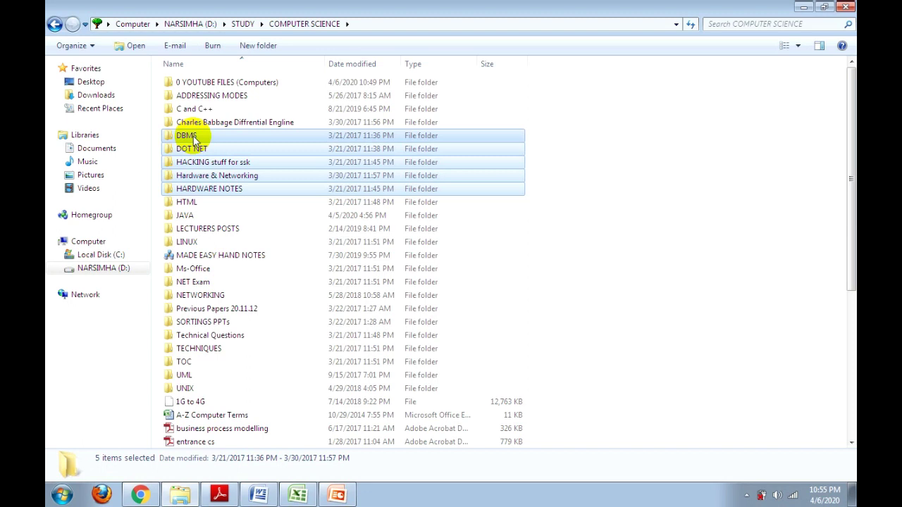
left_click(208, 83)
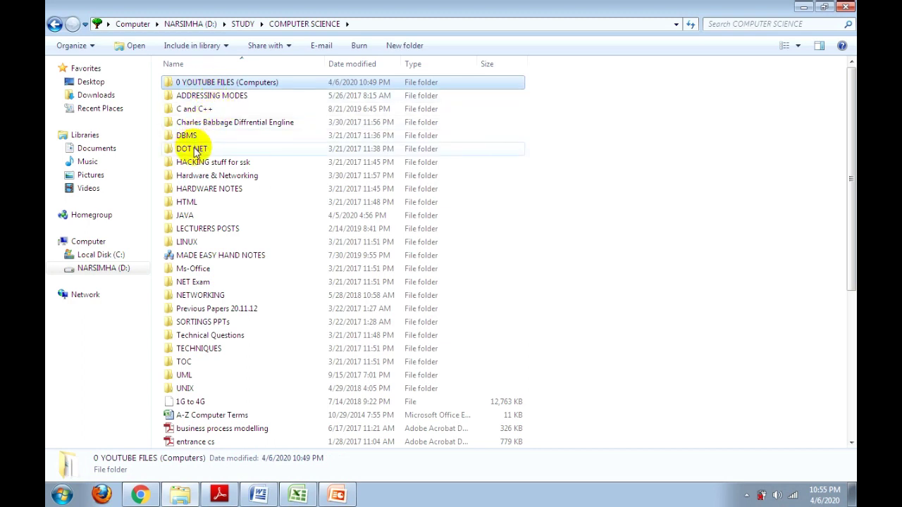
left_click(195, 149, "shift")
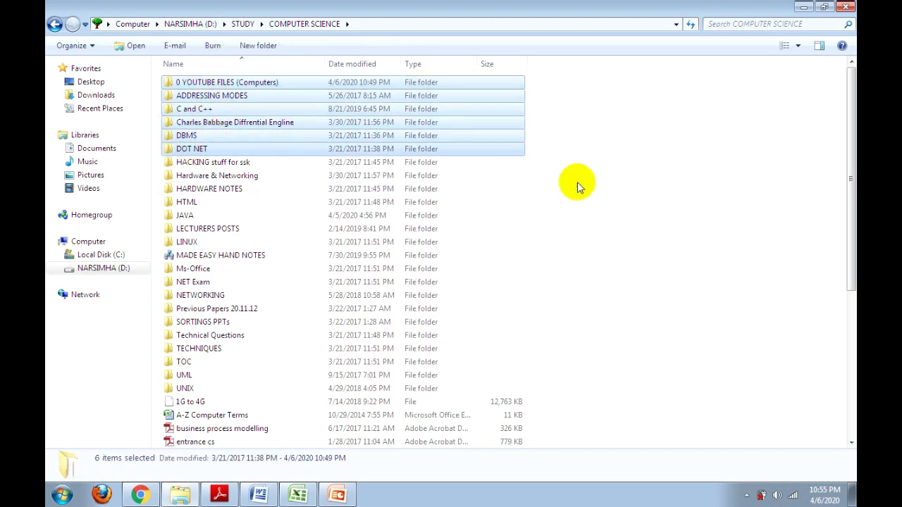
left_click(783, 196)
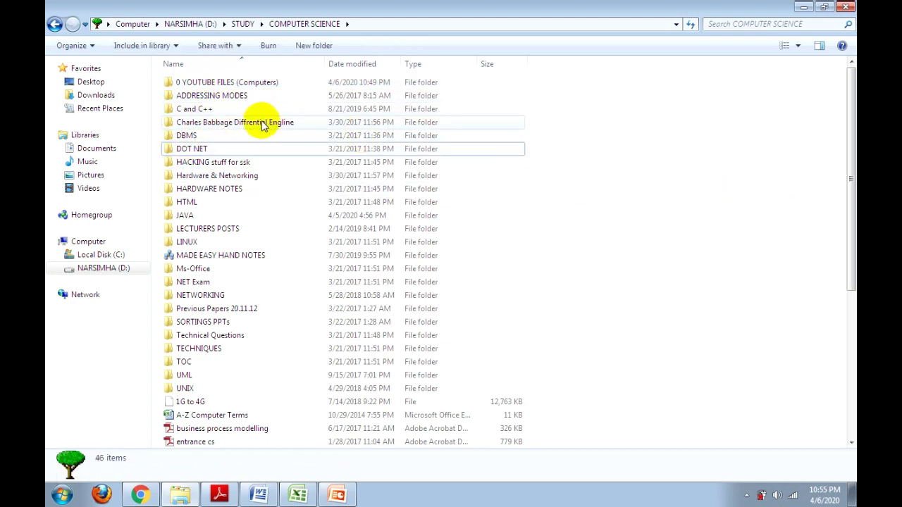
Select 0 YOUTUBE FILES, HTML and MADE EASY HAND NOTES together, then clear the selection
left_click(220, 87)
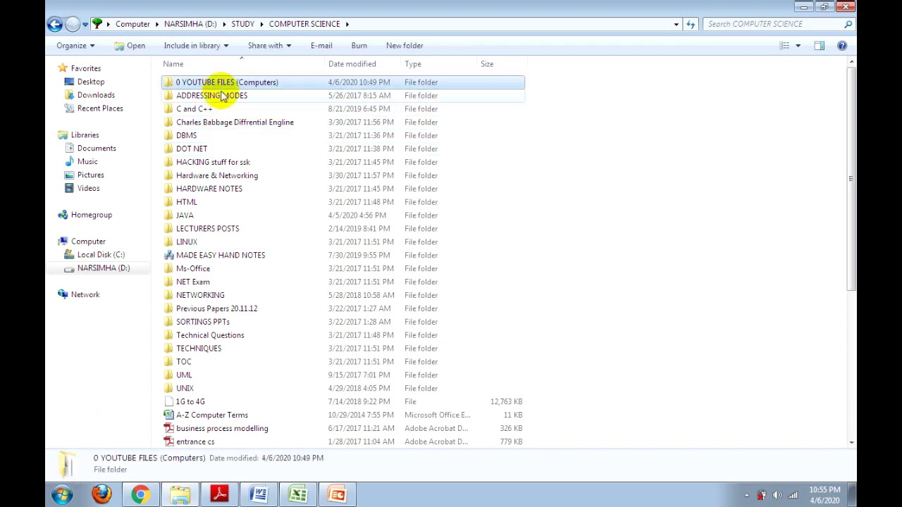
left_click(208, 202, "ctrl")
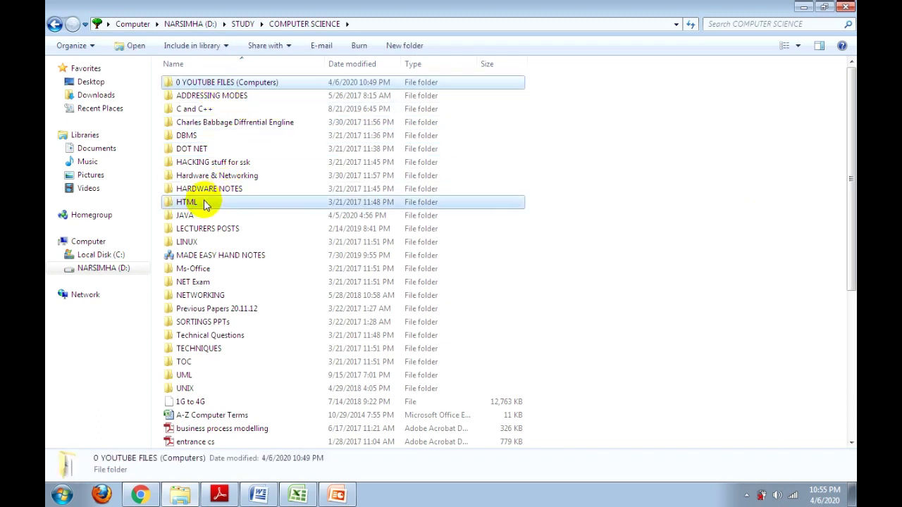
left_click(220, 256, "ctrl")
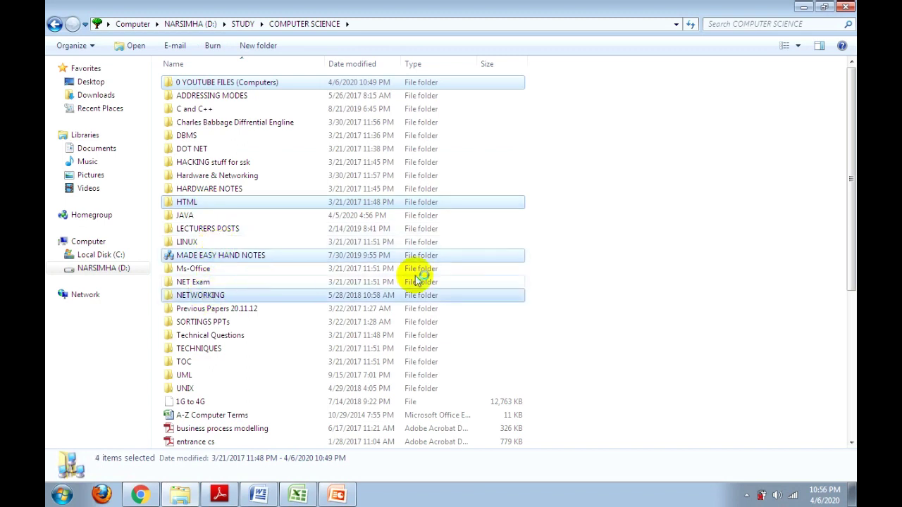
left_click(747, 247)
Select every folder from 0 YOUTUBE FILES through LECTURERS POSTS, then clear the selection
left_click(238, 84)
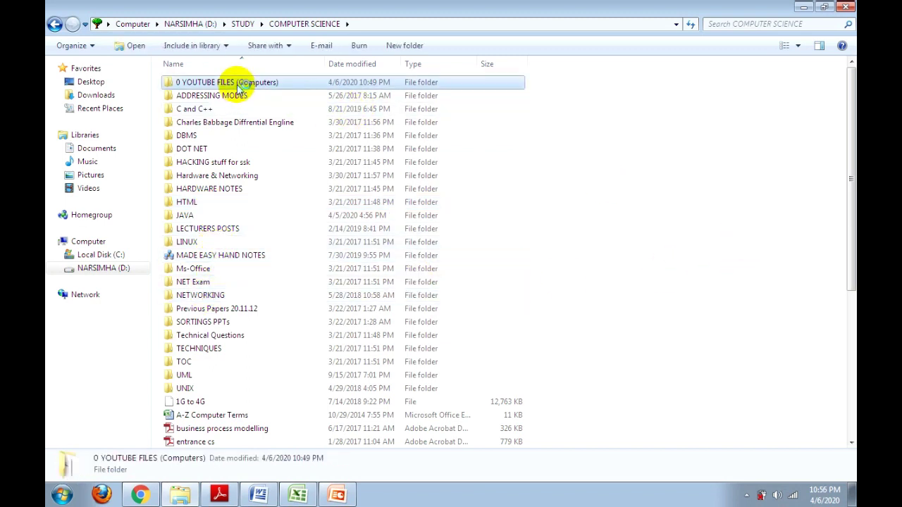
left_click(211, 162)
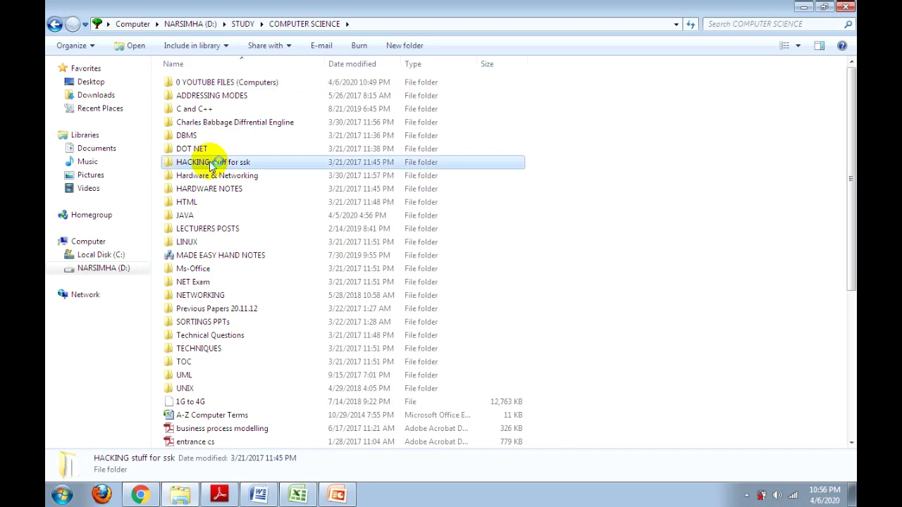
left_click(226, 85)
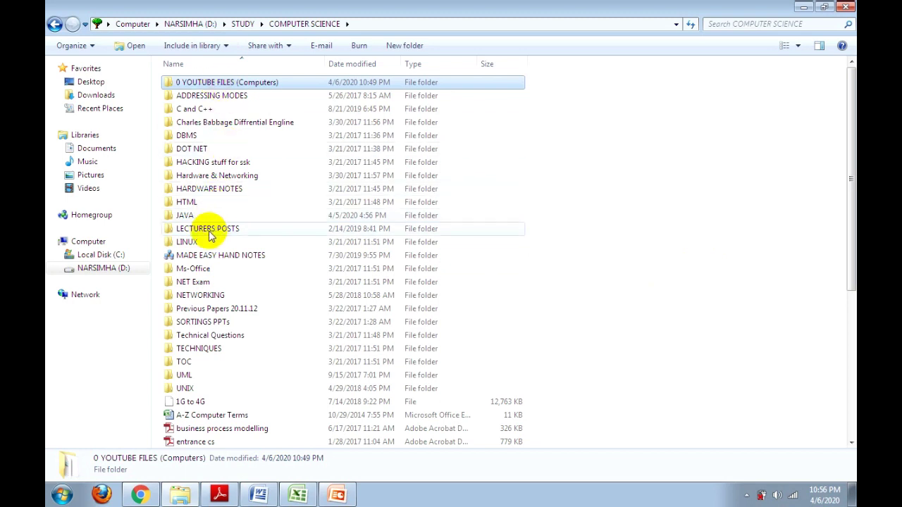
left_click(209, 235, "shift")
left_click(729, 244)
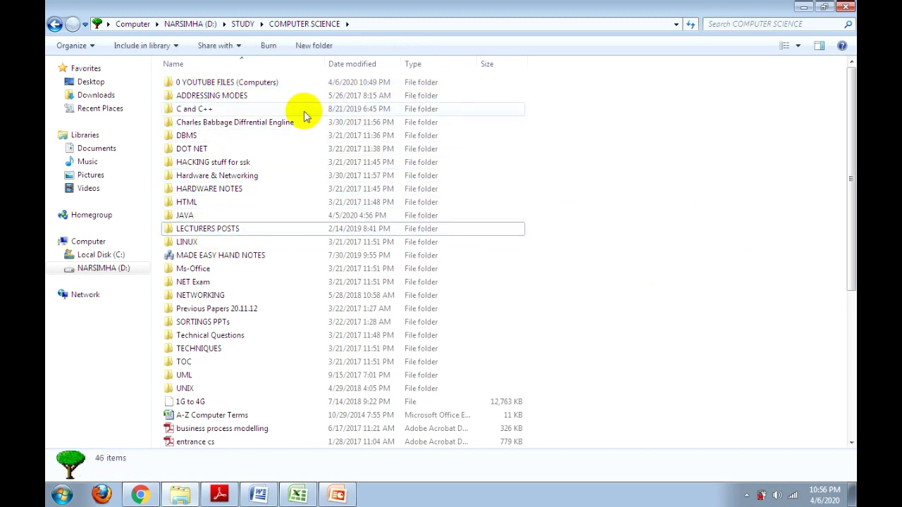
Select the C and C++, HARDWARE NOTES and LINUX folders together, then return to the PDF
left_click(203, 111)
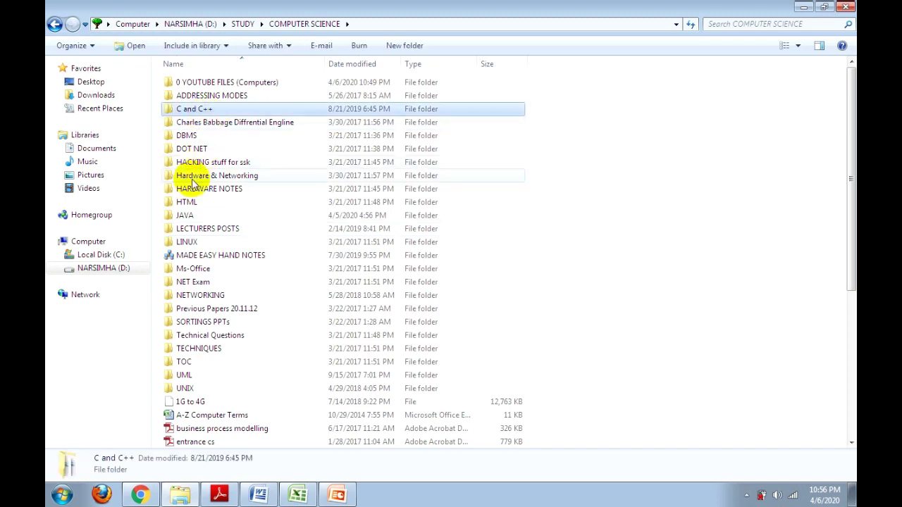
left_click(202, 189, "ctrl")
left_click(203, 242, "ctrl")
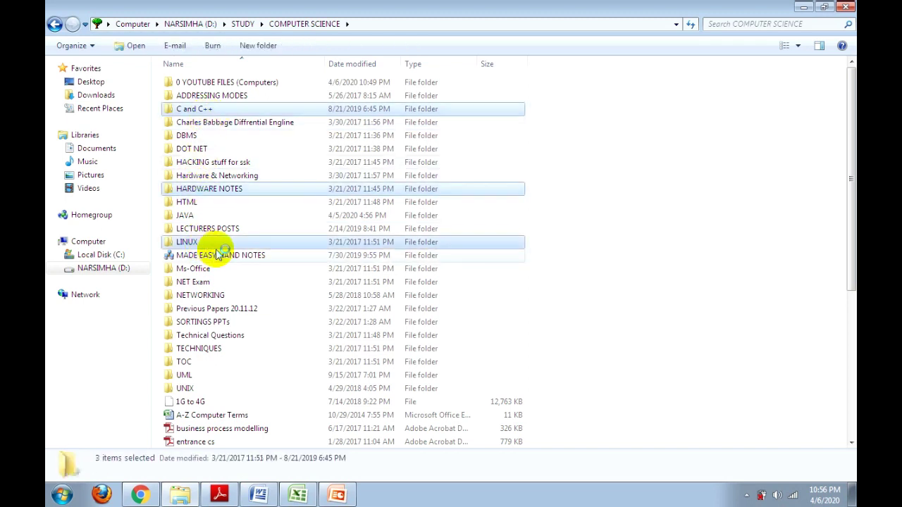
left_click(220, 495)
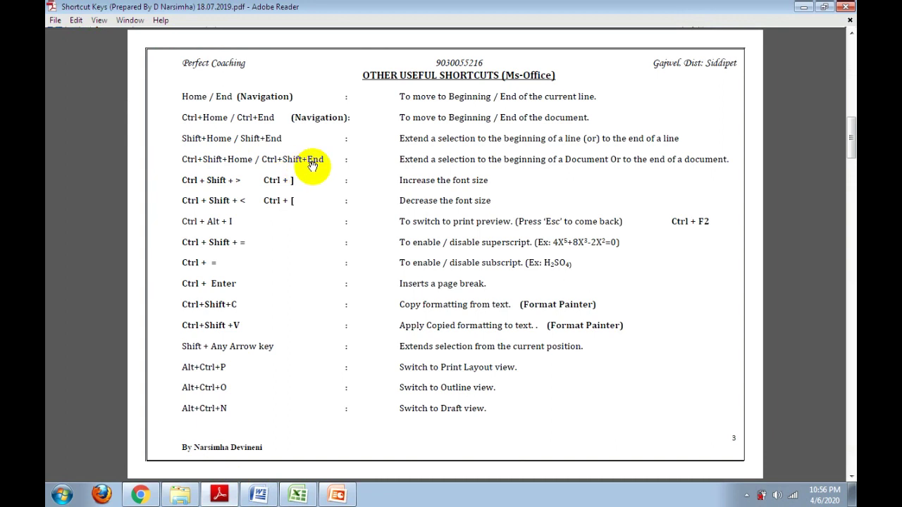
In Word, practise selecting the first three lines, then all five practice lines
left_click(259, 495)
left_click(414, 285)
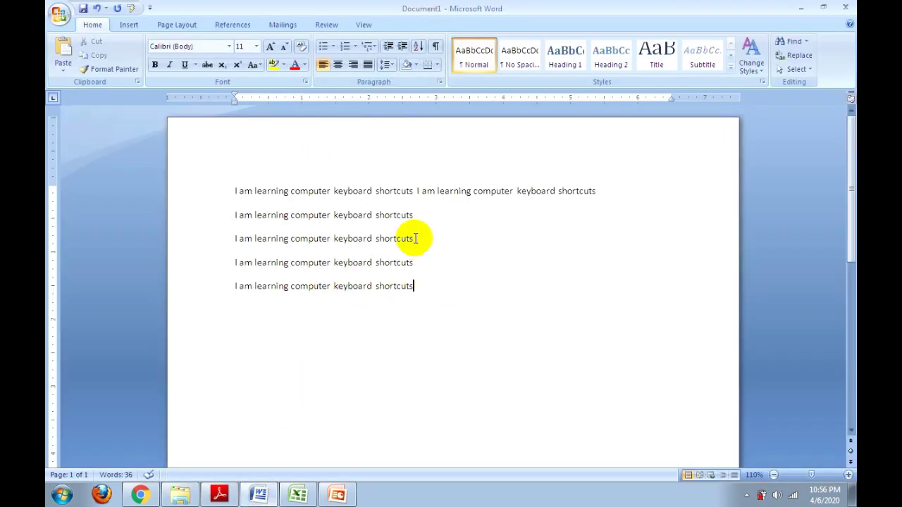
left_click(412, 262)
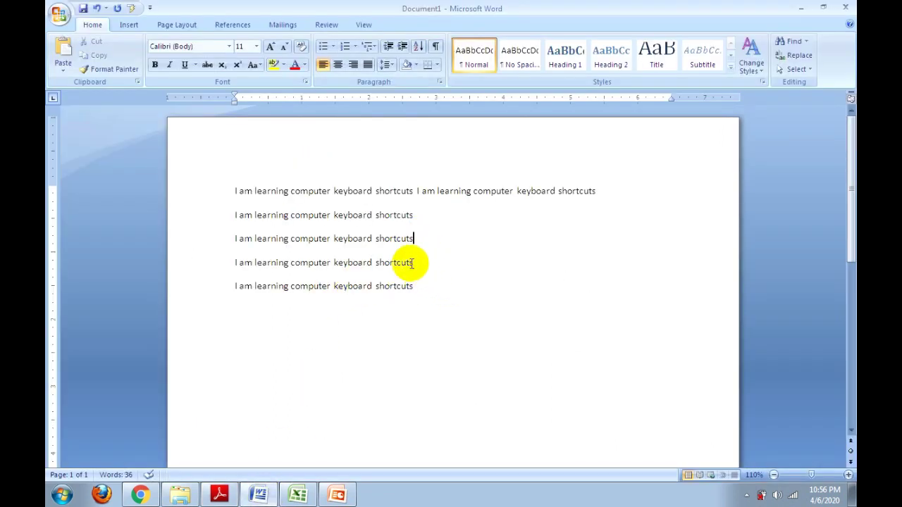
left_click(414, 238)
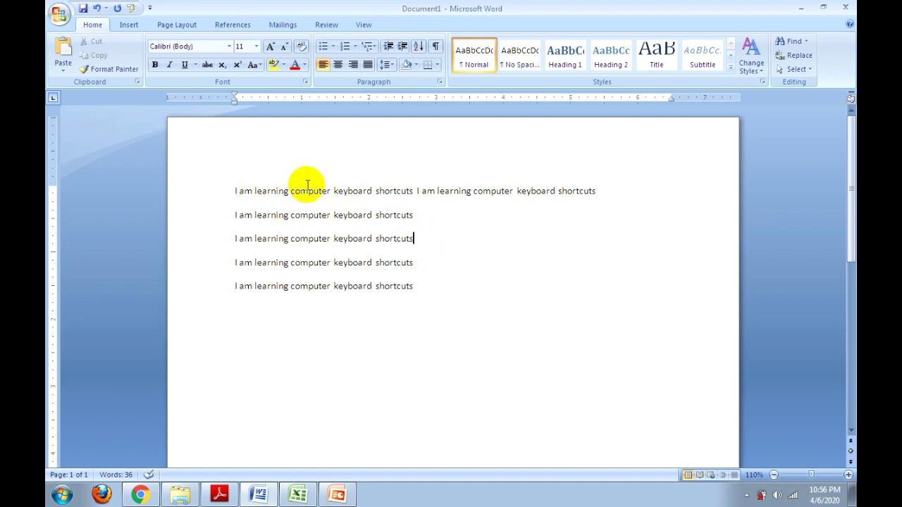
left_click_drag(425, 242, 232, 191)
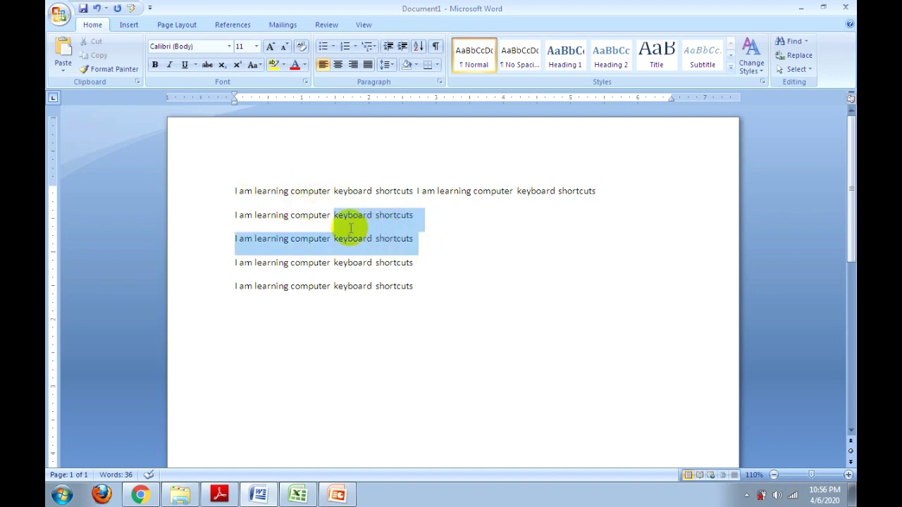
left_click(429, 283)
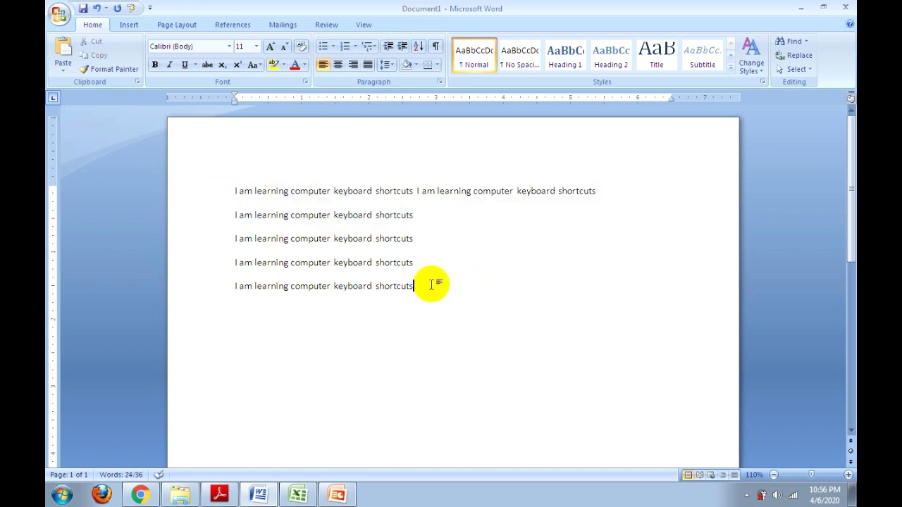
left_click_drag(429, 283, 241, 182)
left_click(568, 332)
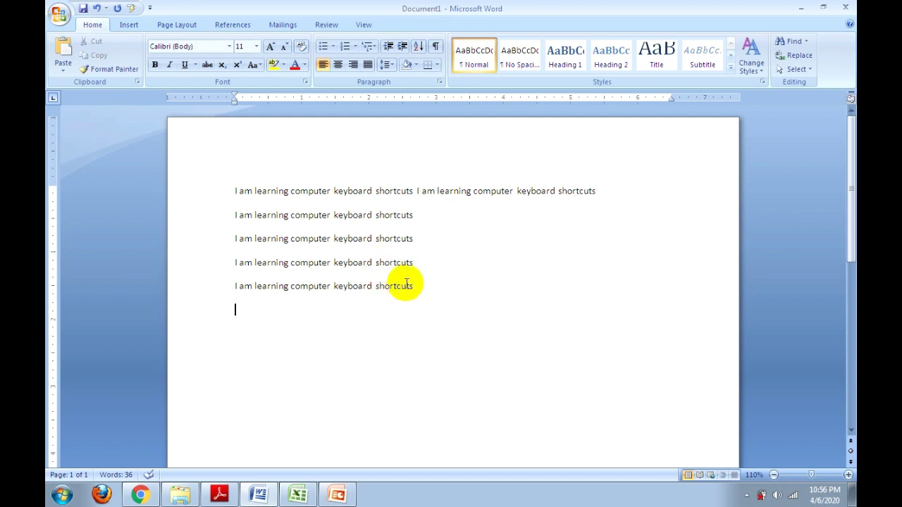
Copy the whole document with Ctrl+A and Ctrl+C, then paste it at the end
key("ctrl+a")
key("ctrl+c")
left_click(276, 322)
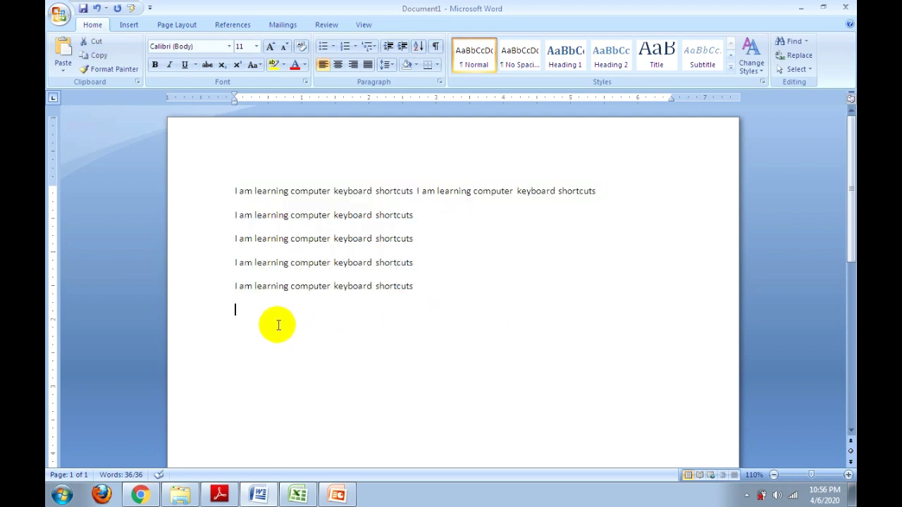
key("ctrl+v")
key("ctrl+v")
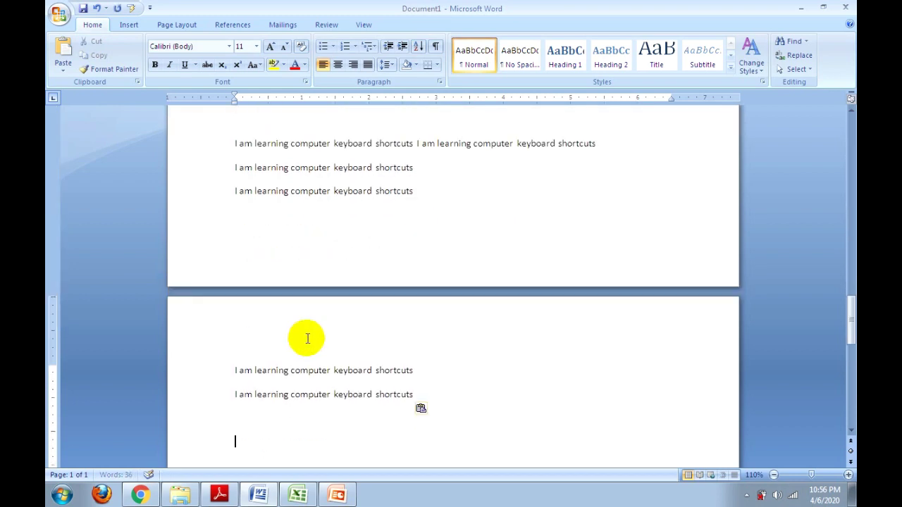
Scroll through the pasted copies and place the caret at the end of line four
scroll(348, 290, "up", 5)
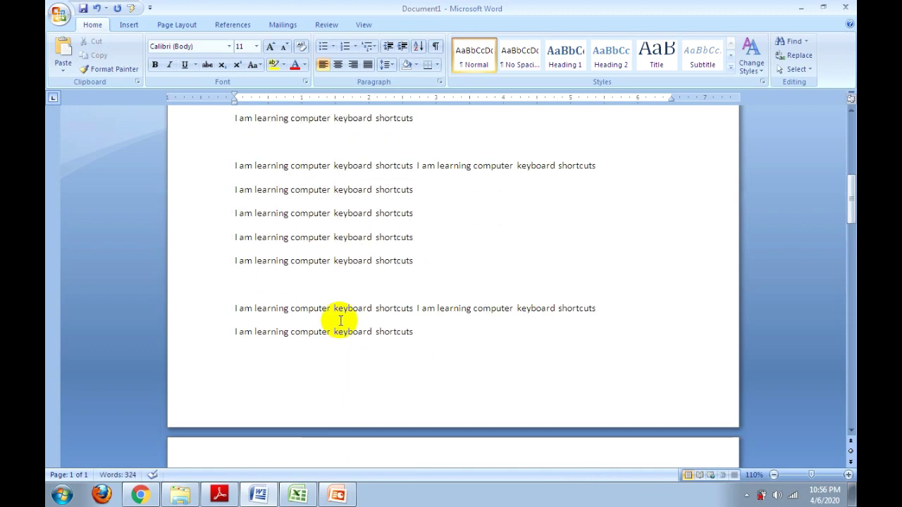
scroll(374, 289, "down", 2)
scroll(374, 301, "down", 5)
scroll(365, 301, "down", 3)
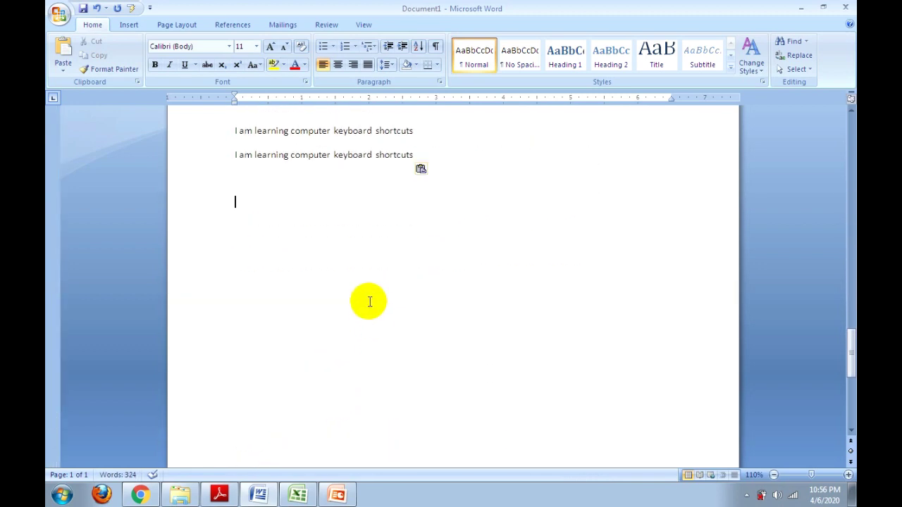
scroll(364, 281, "up", 5)
left_click(364, 233)
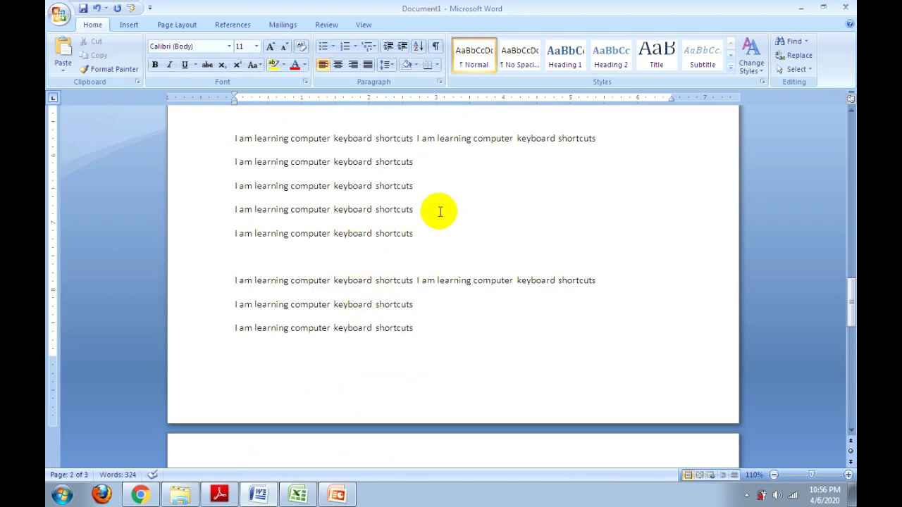
left_click(423, 191)
scroll(427, 211, "down", 1)
scroll(431, 232, "up", 1)
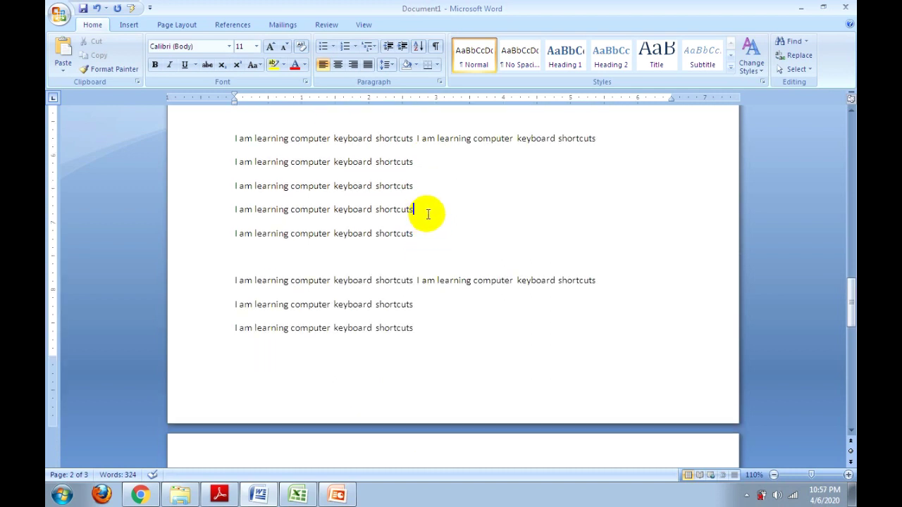
left_click(428, 211)
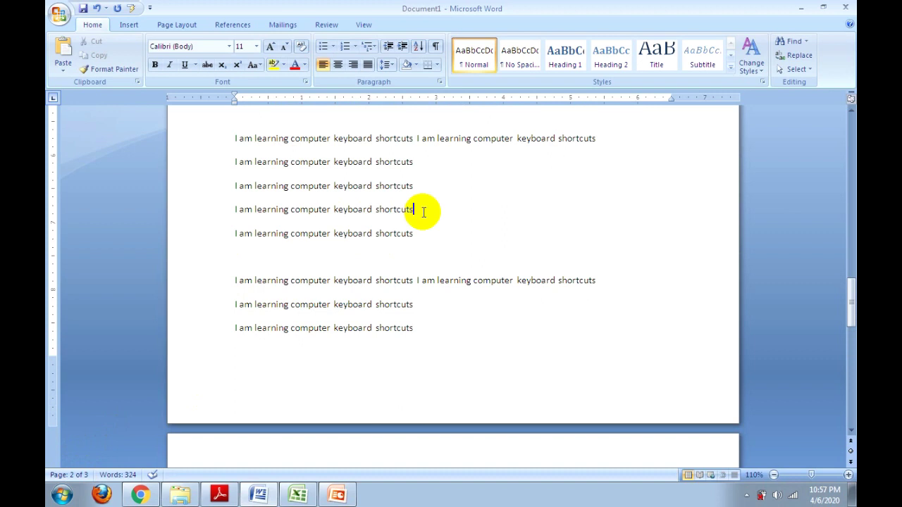
key("ctrl+a")
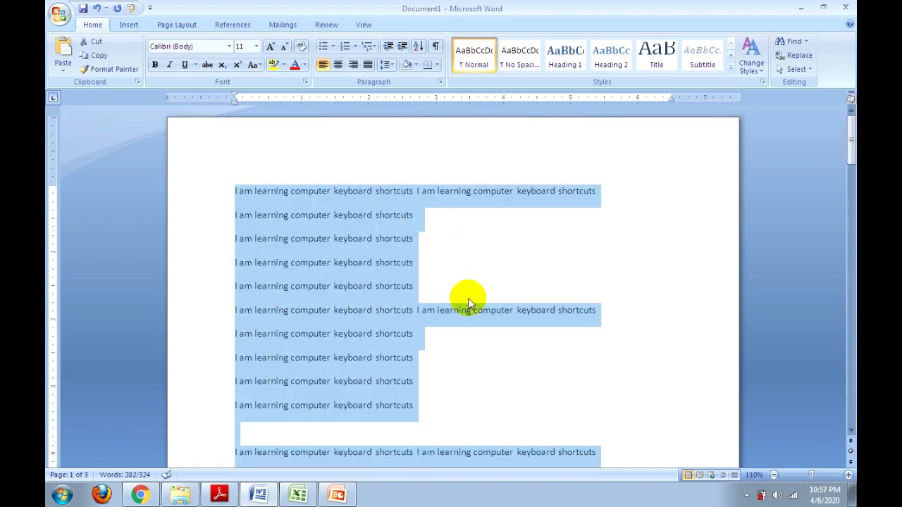
scroll(472, 315, "down", 5)
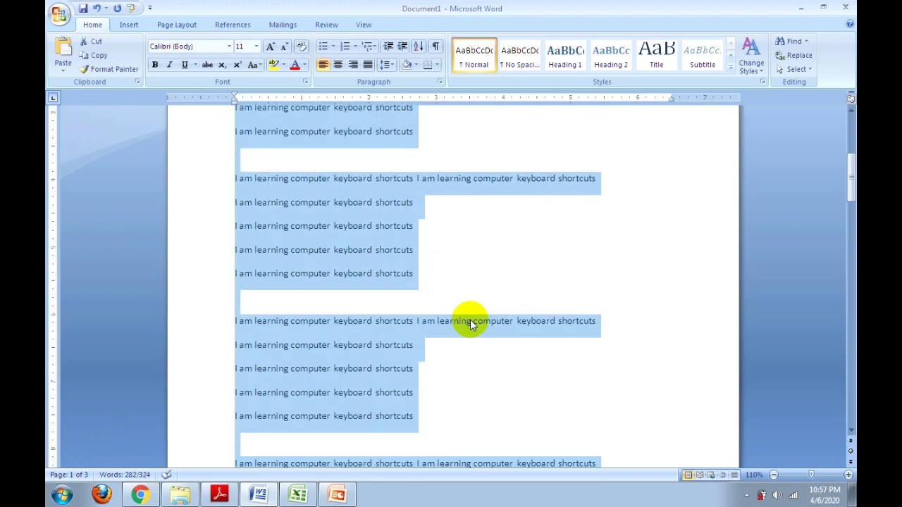
scroll(467, 326, "down", 5)
scroll(466, 326, "down", 5)
left_click(418, 289)
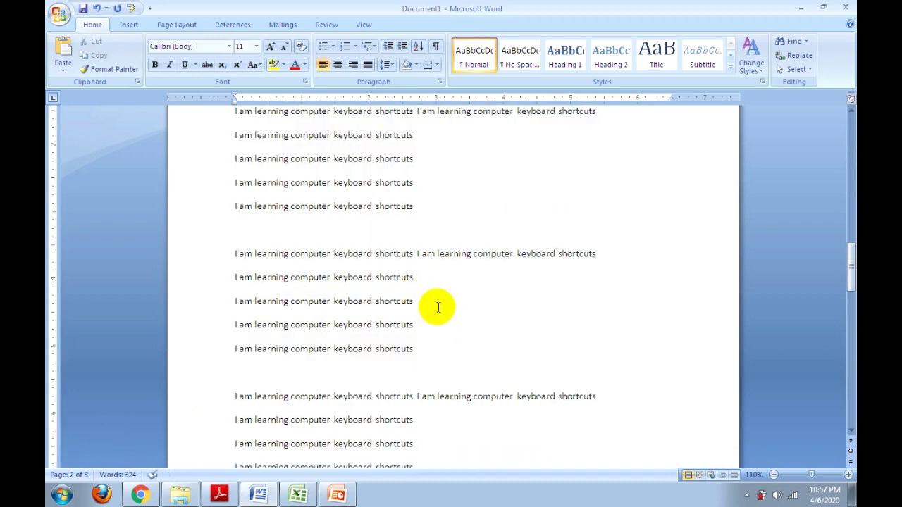
key("ctrl+shift+End")
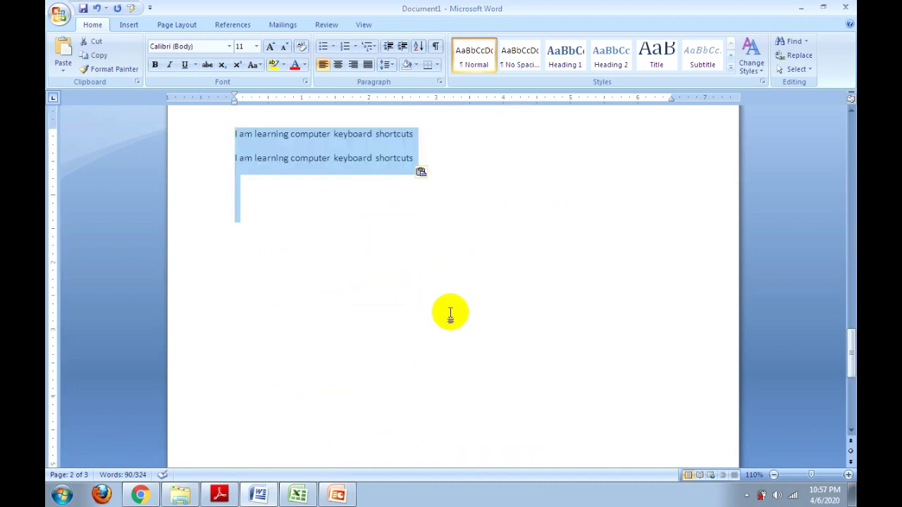
scroll(450, 314, "up", 2)
scroll(451, 314, "up", 5)
scroll(451, 315, "up", 5)
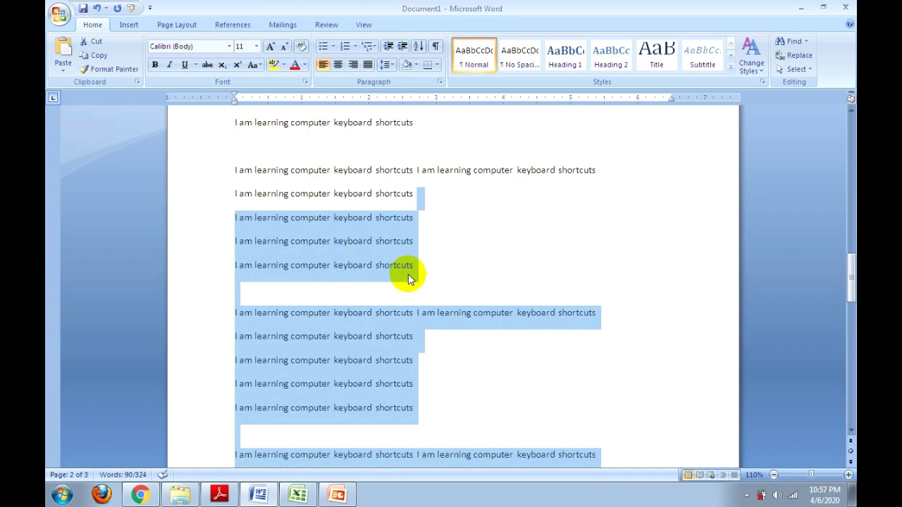
left_click(492, 244)
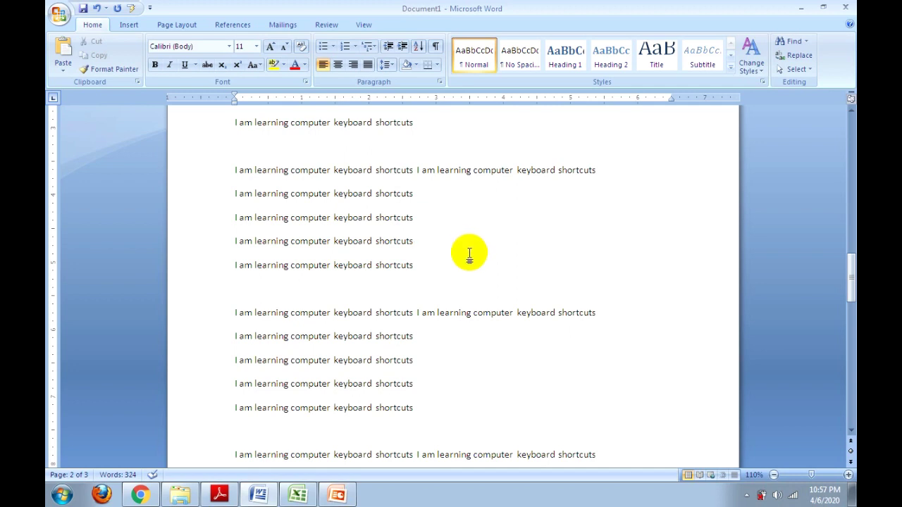
left_click(219, 493)
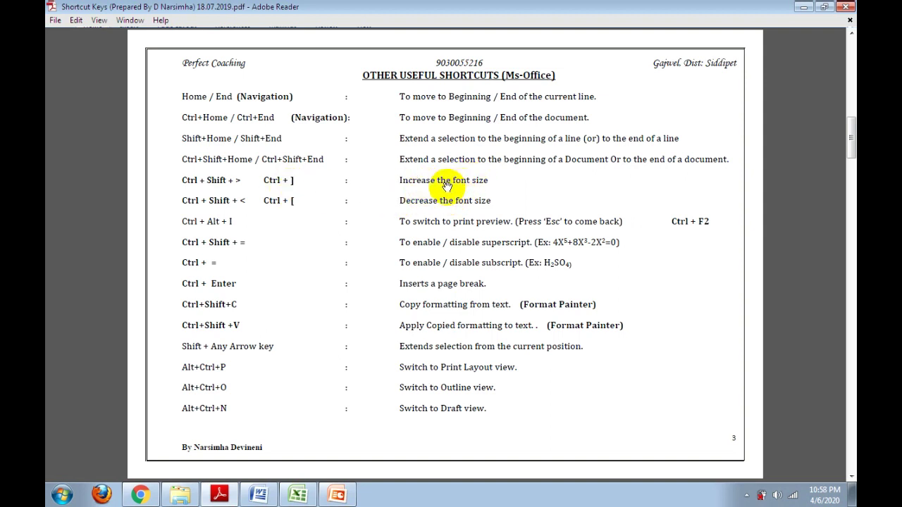
left_click(259, 493)
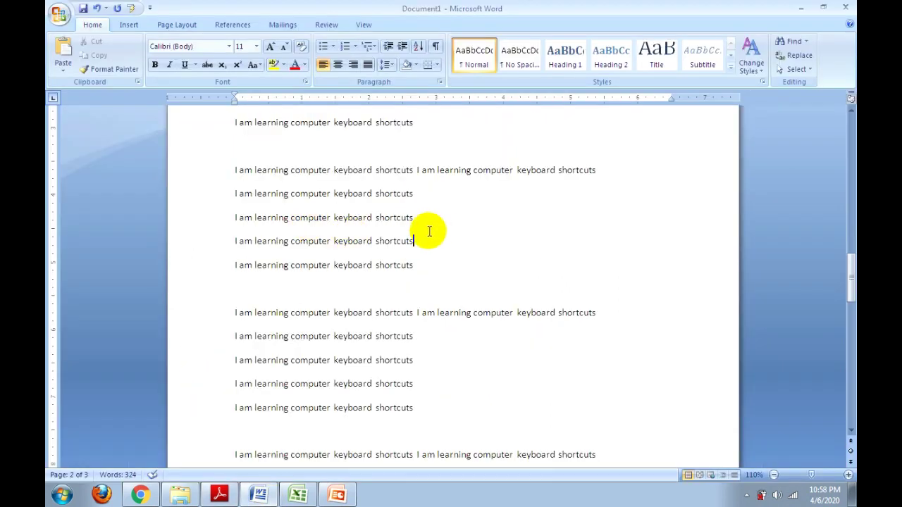
Select the second line on page 1 and enlarge it to 16 pt with Grow Font
scroll(428, 232, "up", 3)
scroll(446, 252, "up", 9)
scroll(453, 251, "up", 9)
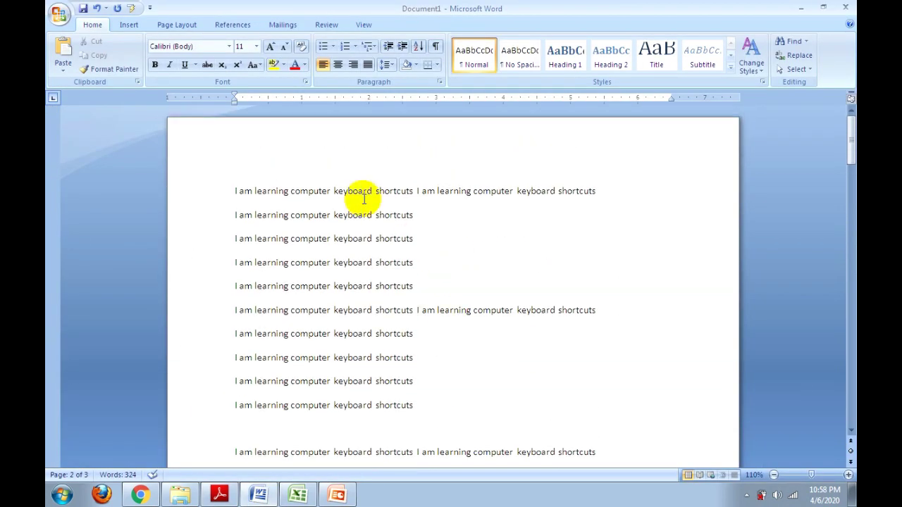
left_click_drag(424, 215, 234, 215)
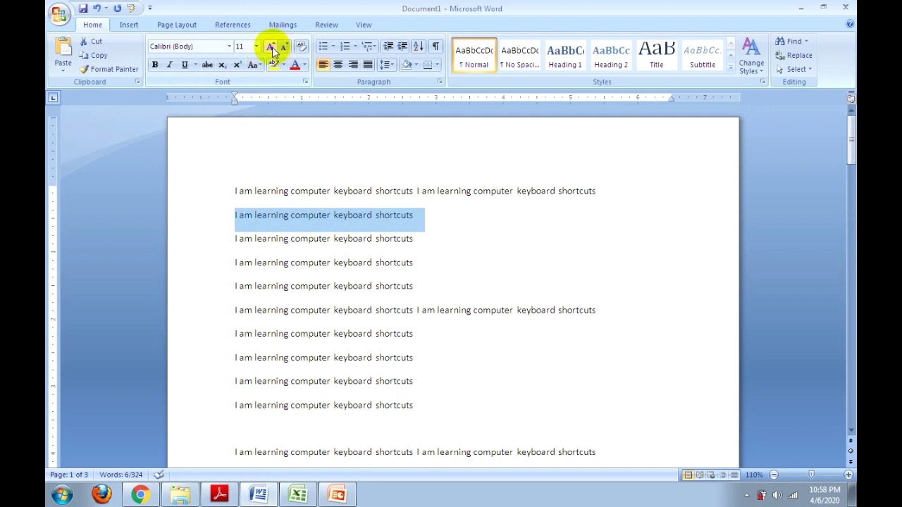
left_click(272, 51)
left_click(272, 52)
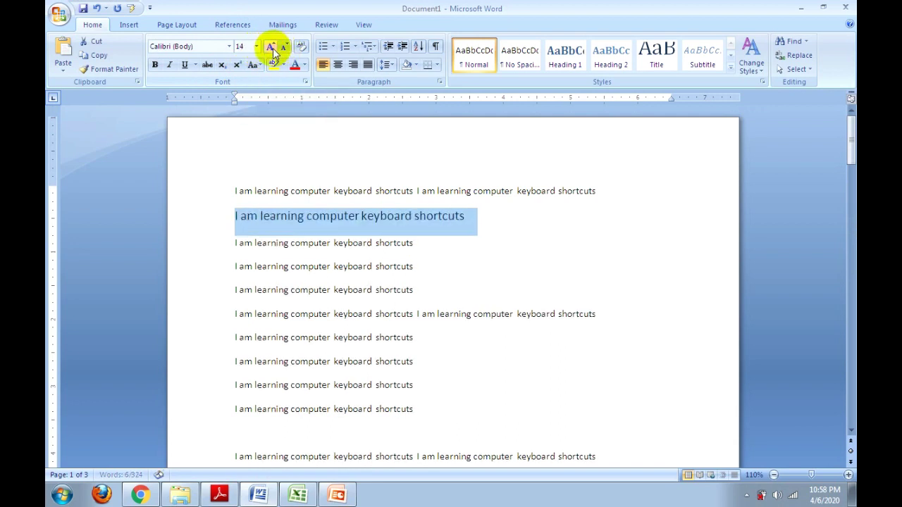
left_click(273, 50)
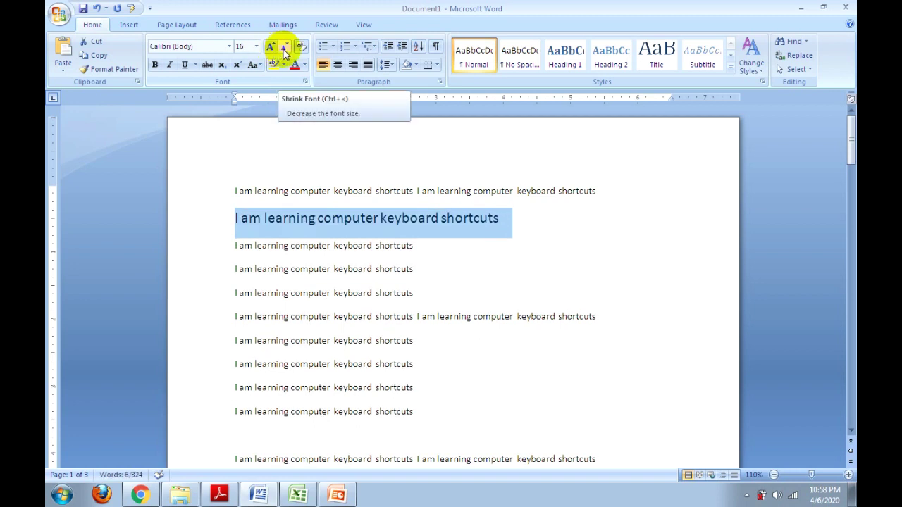
Shrink the line back to 11 pt with three Shrink Font steps
left_click(284, 50)
left_click(284, 50)
left_click(284, 50)
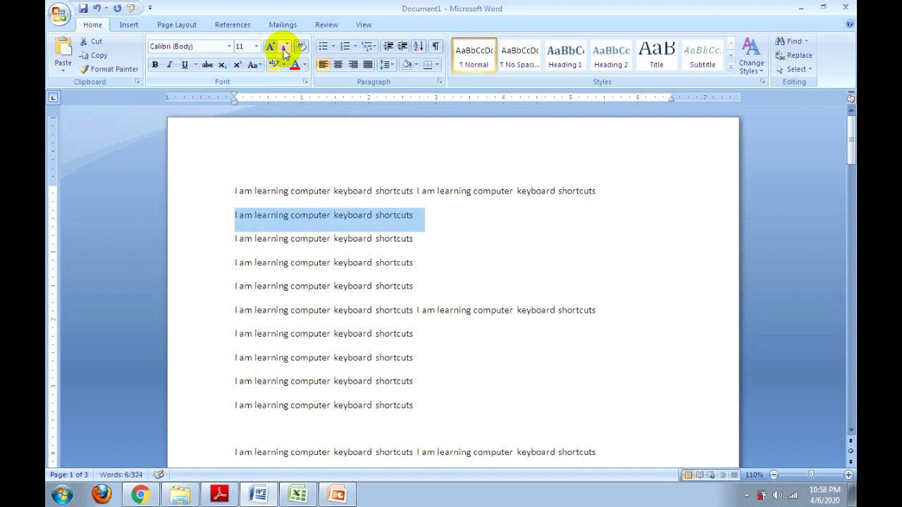
left_click(255, 49)
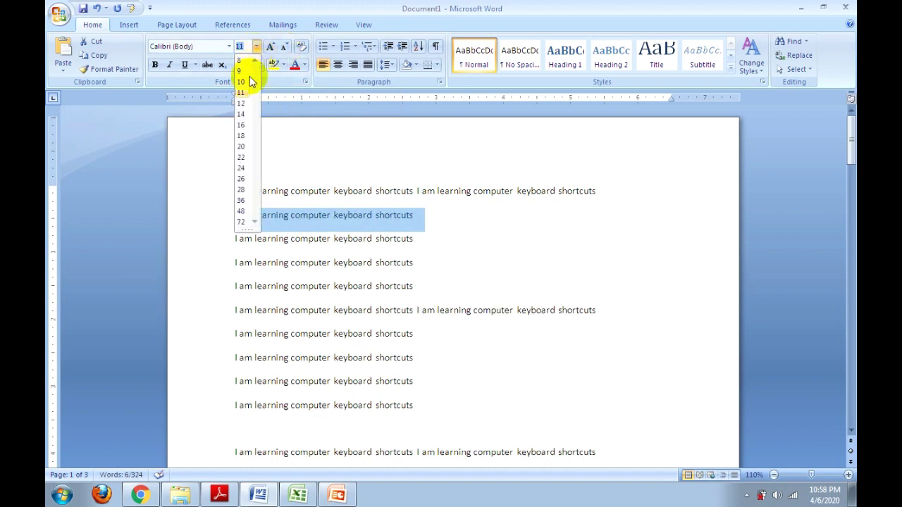
Set the second line to 28 pt from the Font Size list and reselect it
left_click(240, 190)
left_click(353, 262)
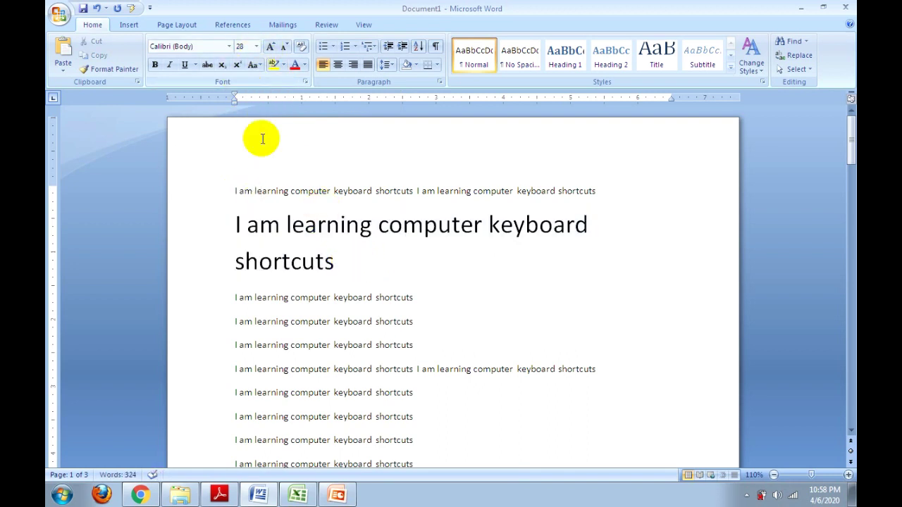
left_click_drag(345, 263, 229, 224)
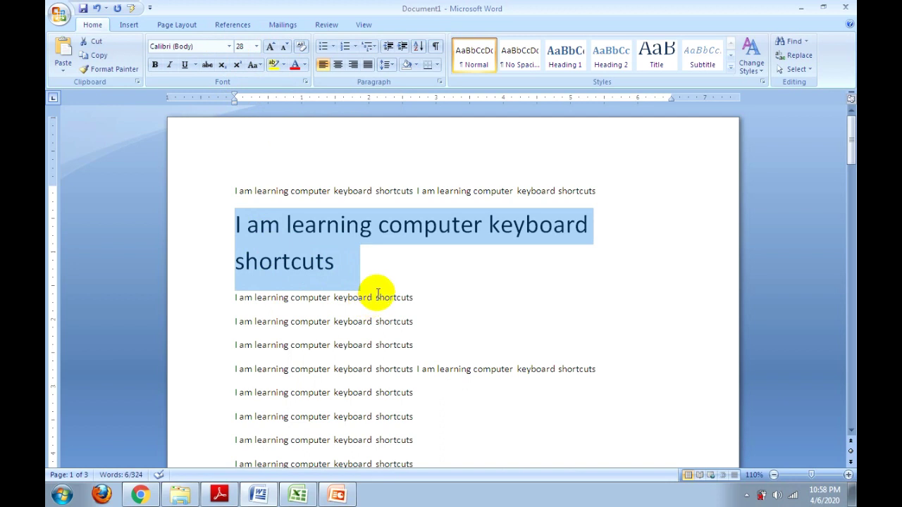
Raise the line's size twice and lower it three times to fit one line, then show the desktop
key("ctrl+bracketright")
key("ctrl+bracketright")
key("ctrl+bracketright")
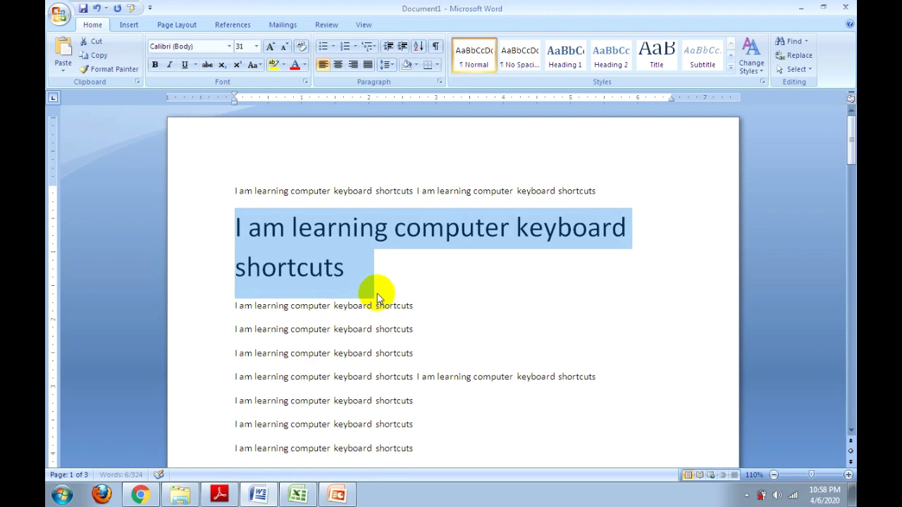
key("ctrl+bracketright")
key("ctrl+bracketright")
key("ctrl+bracketright")
key("ctrl+bracketright")
key("ctrl+bracketright")
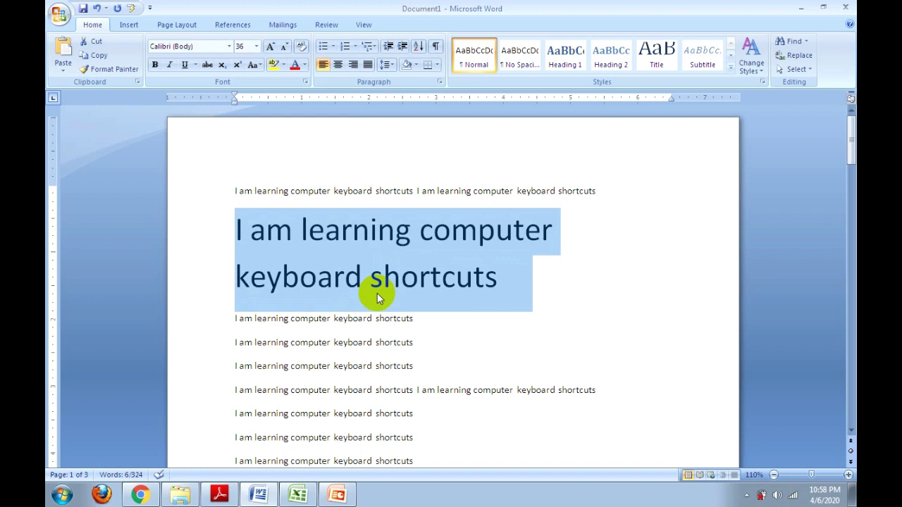
key("ctrl+bracketleft")
key("ctrl+bracketleft")
key("ctrl+bracketleft")
key("ctrl+bracketleft")
key("ctrl+bracketleft")
key("ctrl+bracketleft")
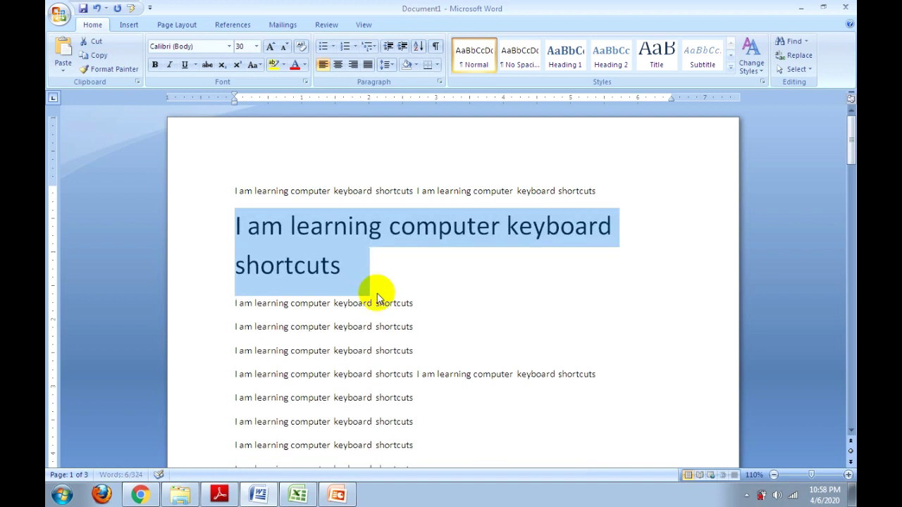
key("ctrl+bracketleft")
key("ctrl+bracketleft")
key("ctrl+bracketleft")
key("ctrl+bracketleft")
key("ctrl+bracketleft")
key("ctrl+bracketleft")
key("ctrl+bracketleft")
key("ctrl+bracketleft")
key("ctrl+bracketleft")
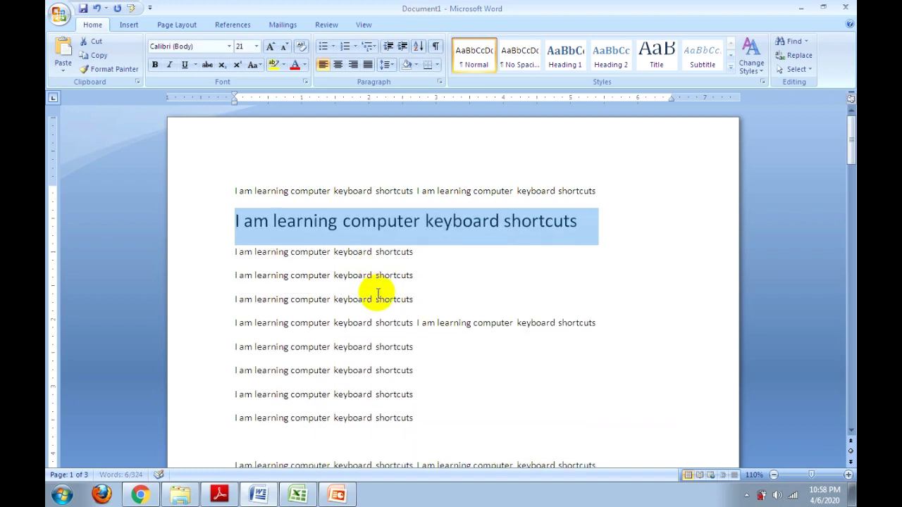
key("ctrl+bracketleft")
key("alt+Tab")
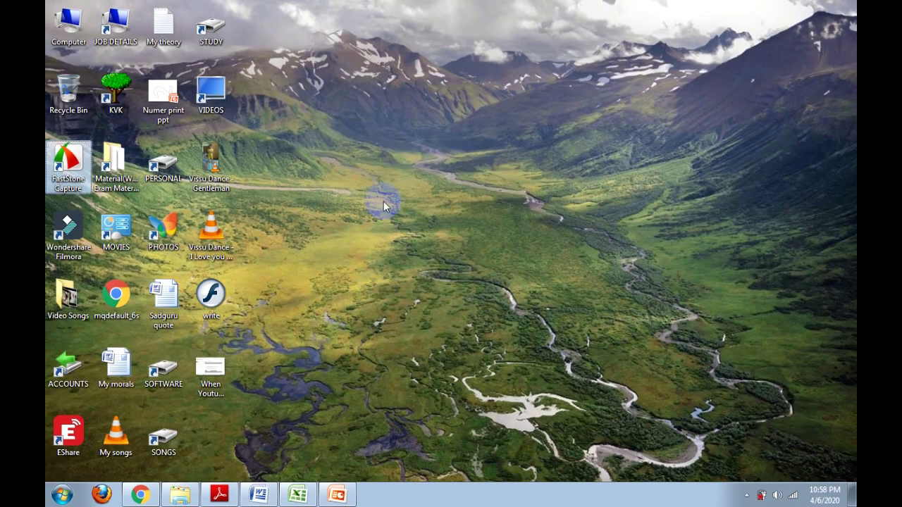
Bring the shortcut-keys PDF to the front at its Other Useful Shortcuts page
left_click(220, 496)
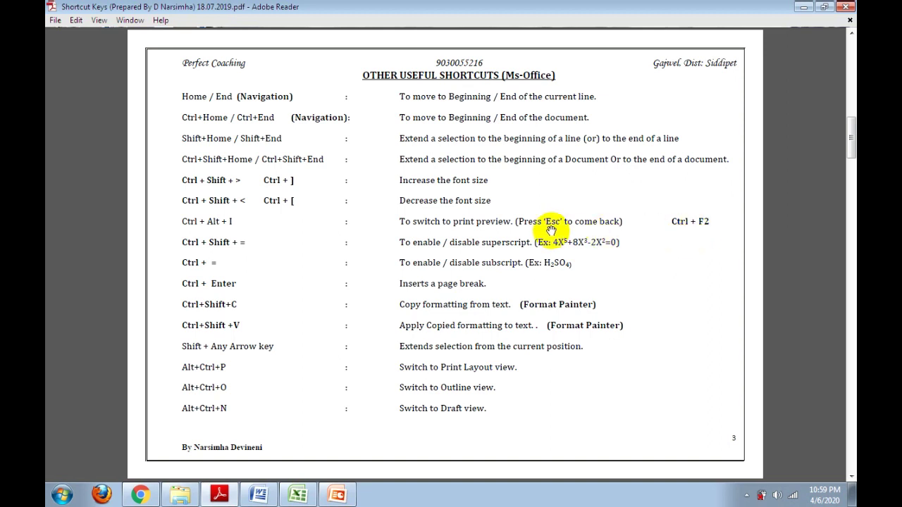
Return to Word and delete all the practice text with Ctrl+A and Delete
left_click(256, 496)
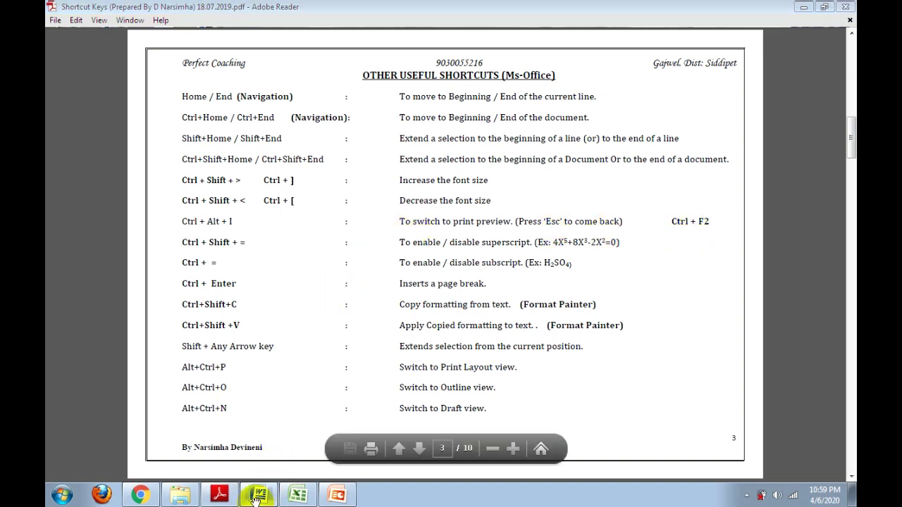
key("Down")
key("Down")
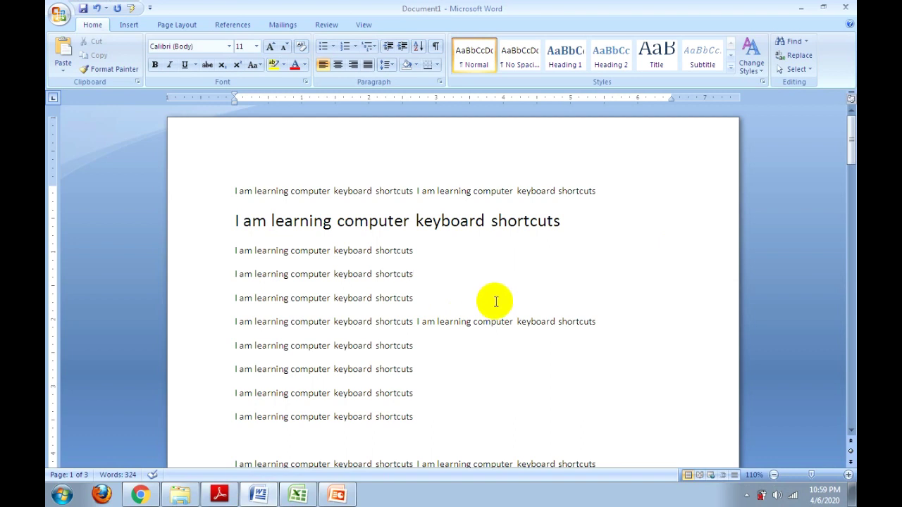
key("ctrl+a")
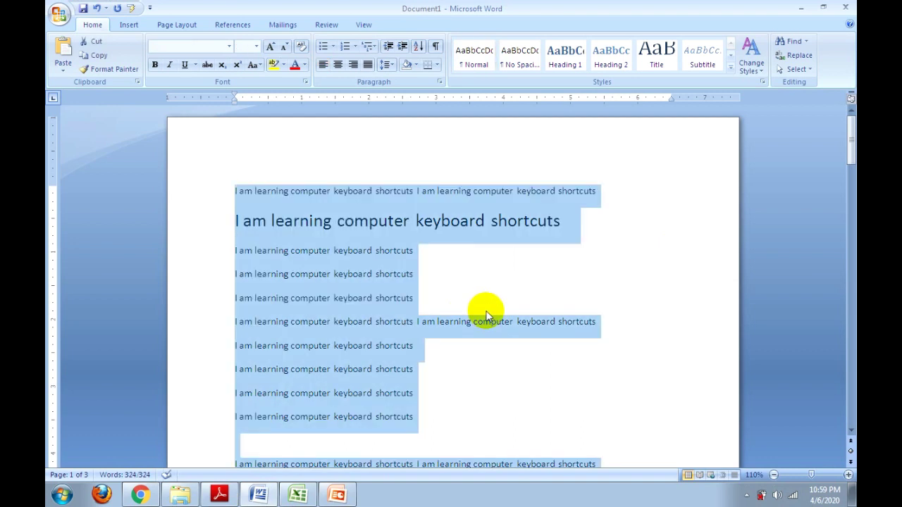
key("Delete")
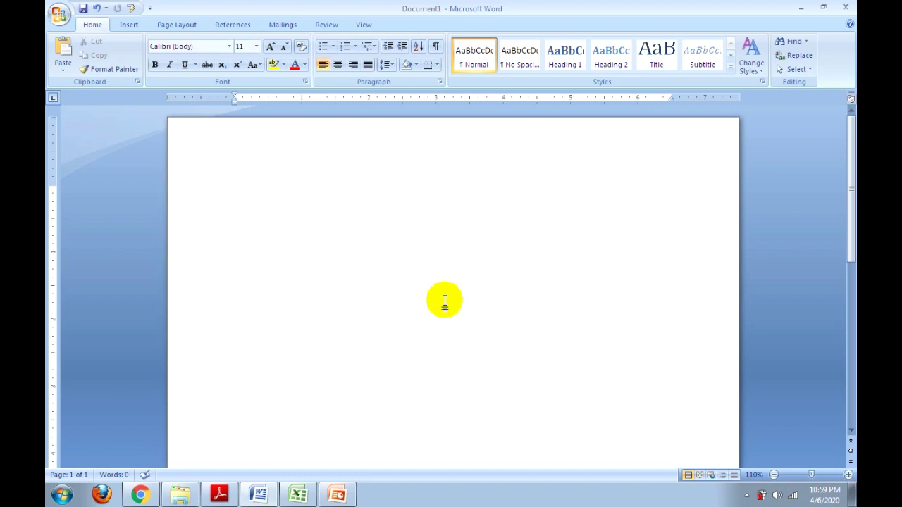
Type 'Please leave your footwear' and enlarge the line to 42 pt with Ctrl+]
type("Please")
type(" leave you")
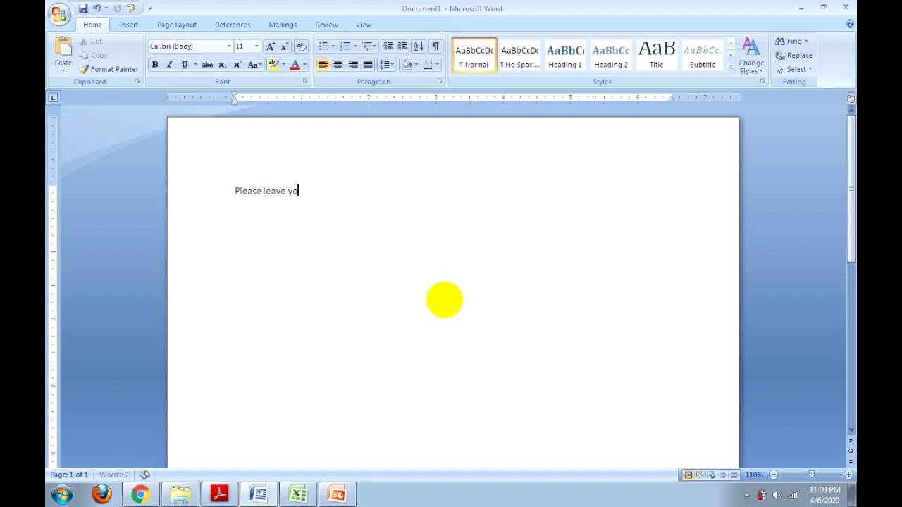
type("r fo")
type("otwear")
left_click(191, 191)
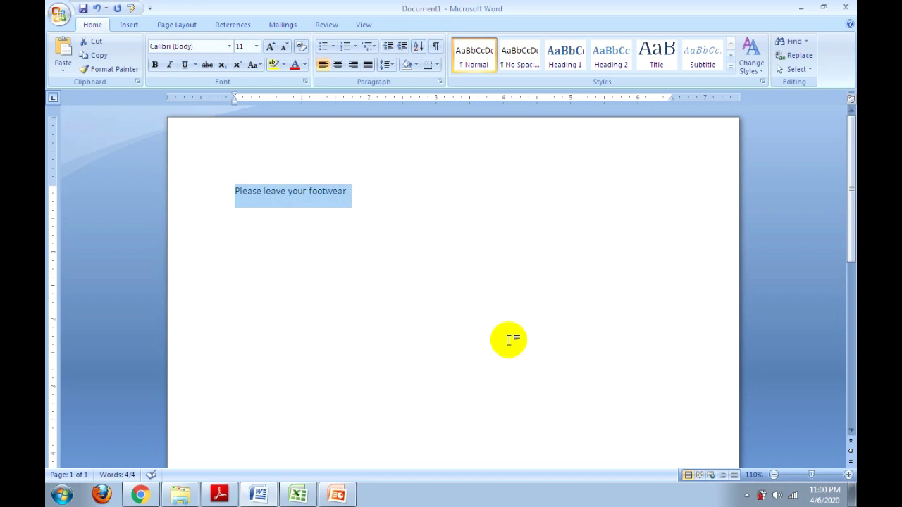
key("ctrl+bracketright")
key("ctrl+bracketright")
key("ctrl+bracketright")
key("ctrl+bracketright")
key("ctrl+bracketright")
key("ctrl+bracketright")
key("ctrl+bracketright")
key("ctrl+bracketright")
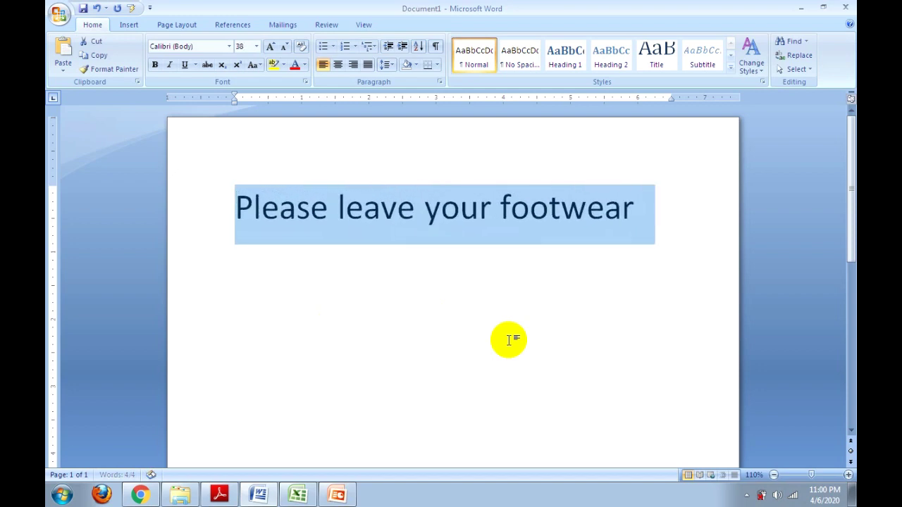
key("ctrl+bracketright")
key("ctrl+bracketright")
key("ctrl+bracketright")
left_click(238, 209)
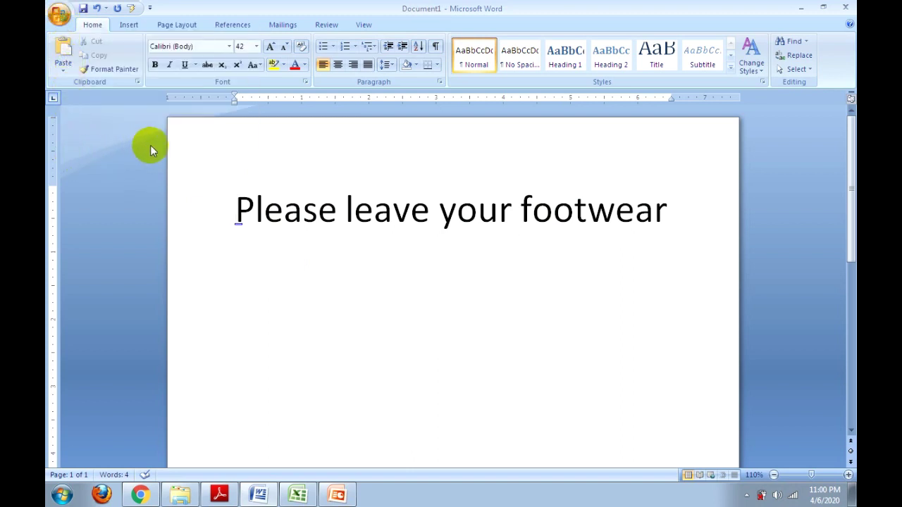
Preview the printed page with Ctrl+F2 and return to normal editing
key("ctrl+F2")
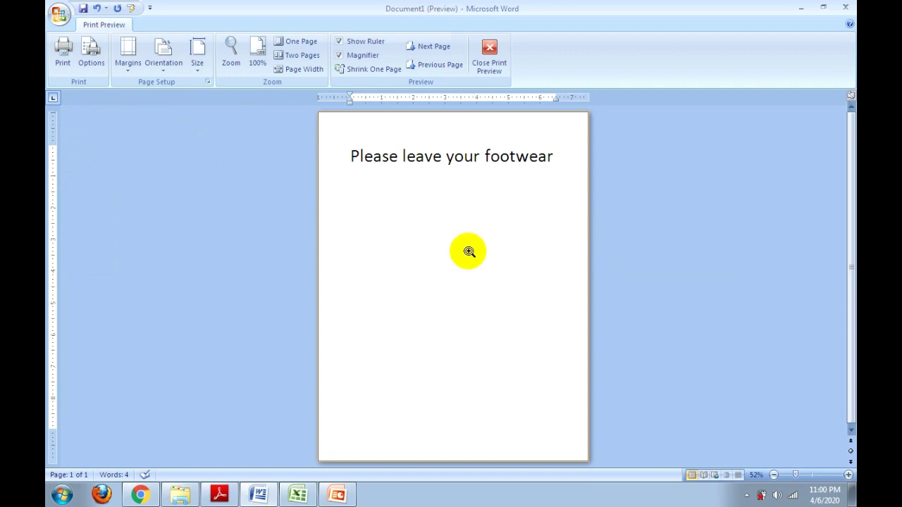
key("Escape")
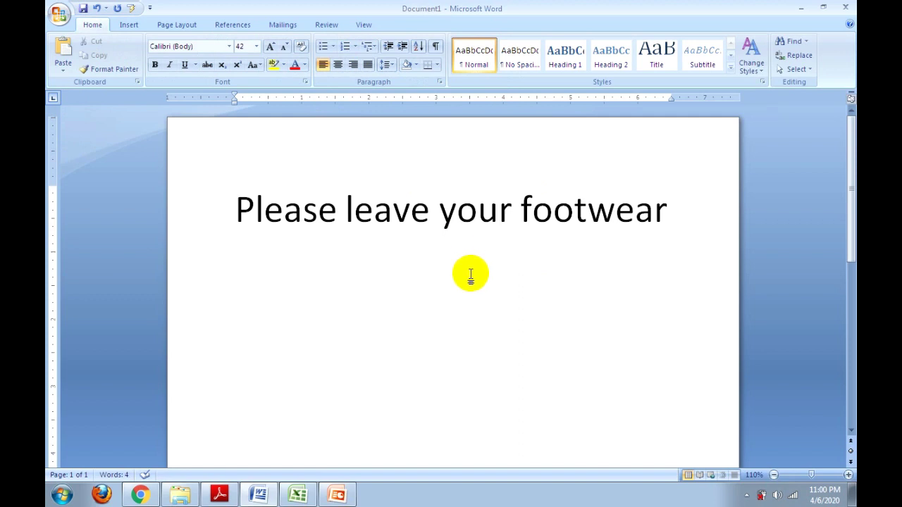
key("ctrl+F2")
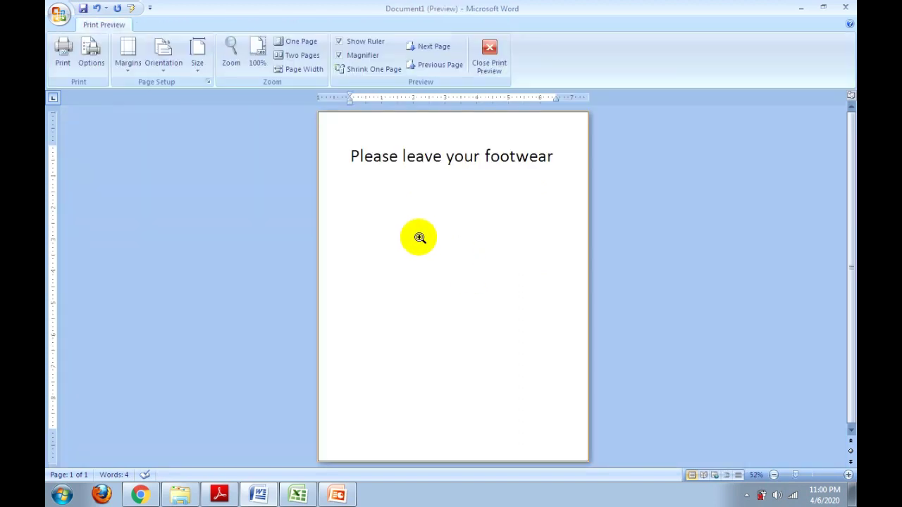
key("ctrl+F2")
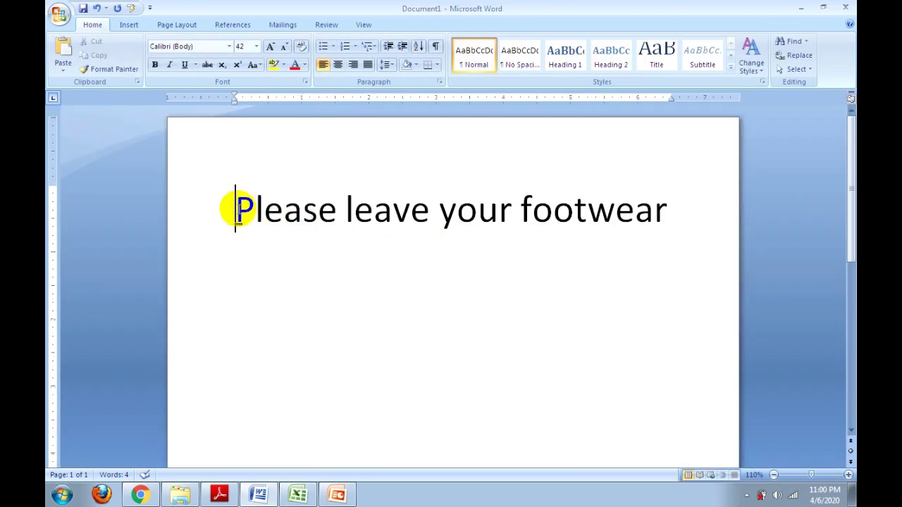
From Print Preview, insert two blank lines above 'Please leave your footwear', then exit the preview
key("ctrl+F2")
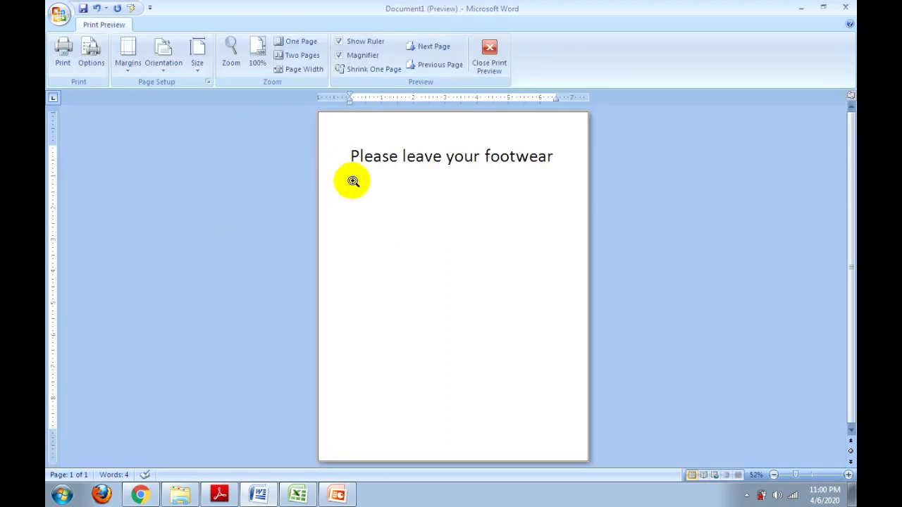
key("Return")
key("Return")
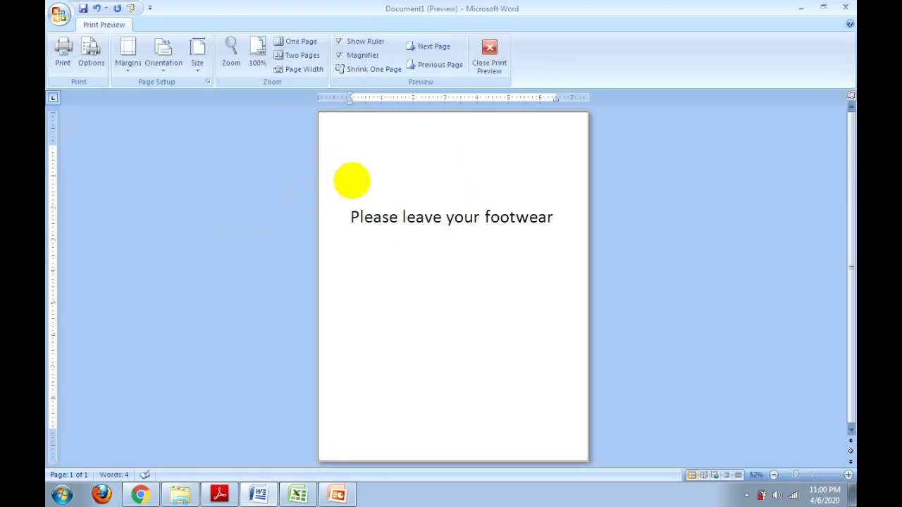
key("Return")
key("Return")
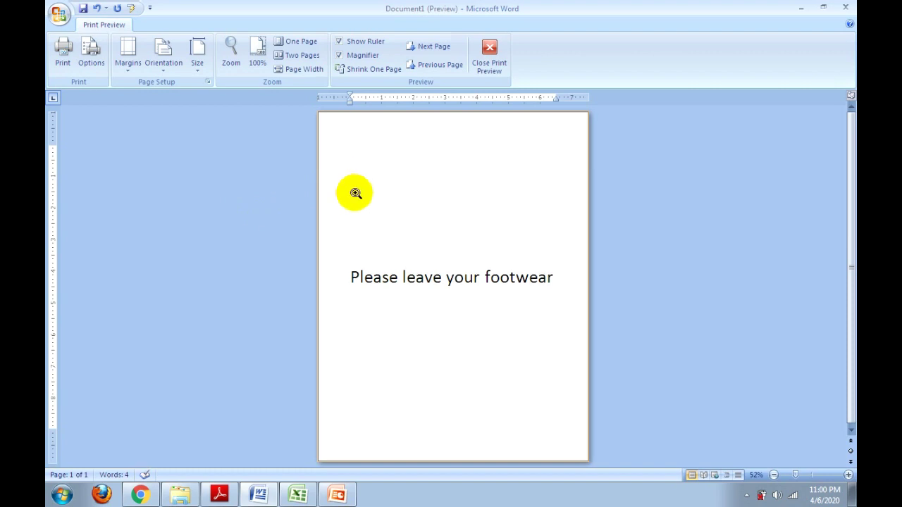
key("Escape")
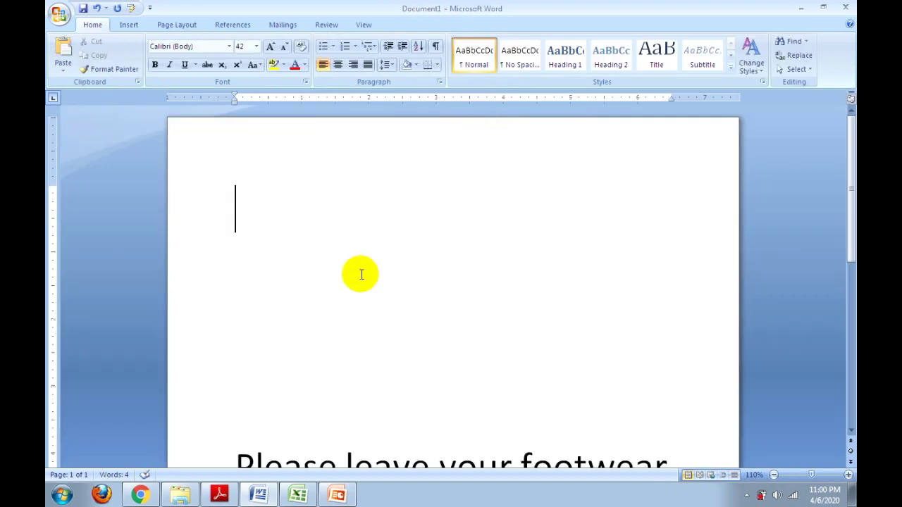
Read the Adobe Reader shortcut-keys PDF from the desktop, then return to the Word document
key("super+d")
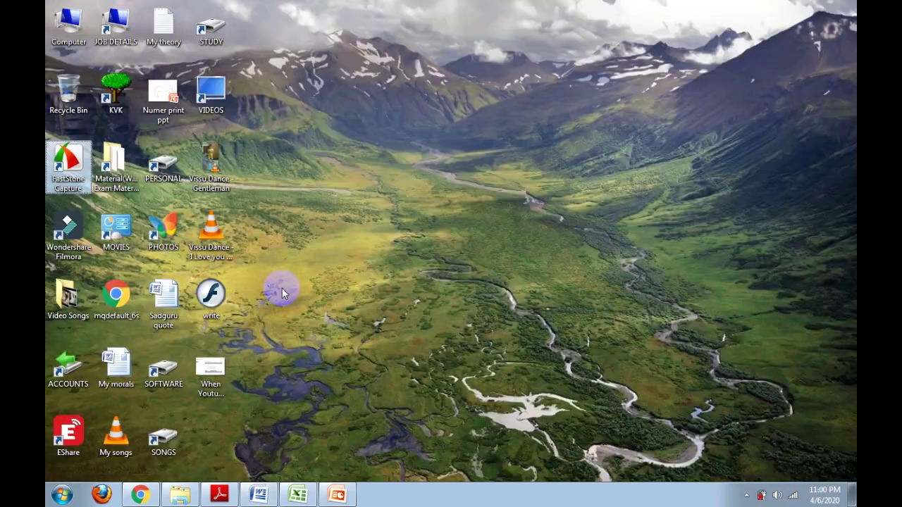
left_click(219, 495)
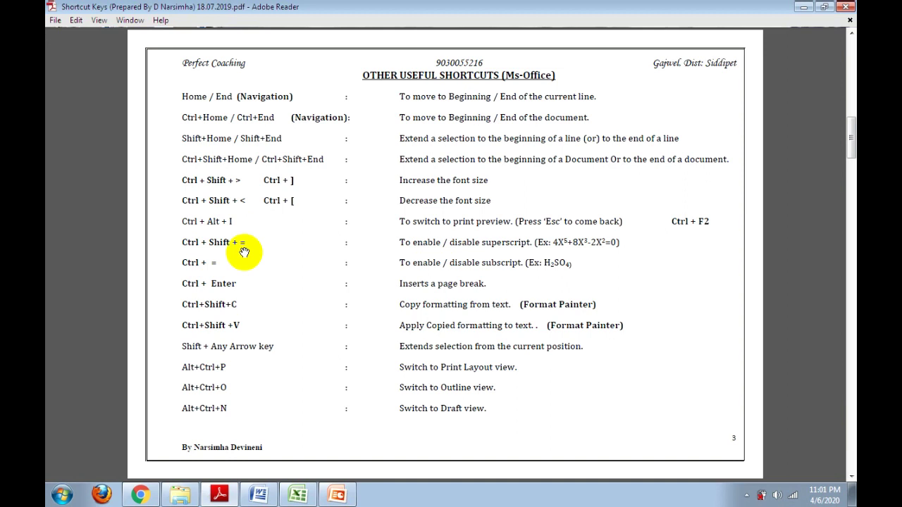
left_click(271, 490)
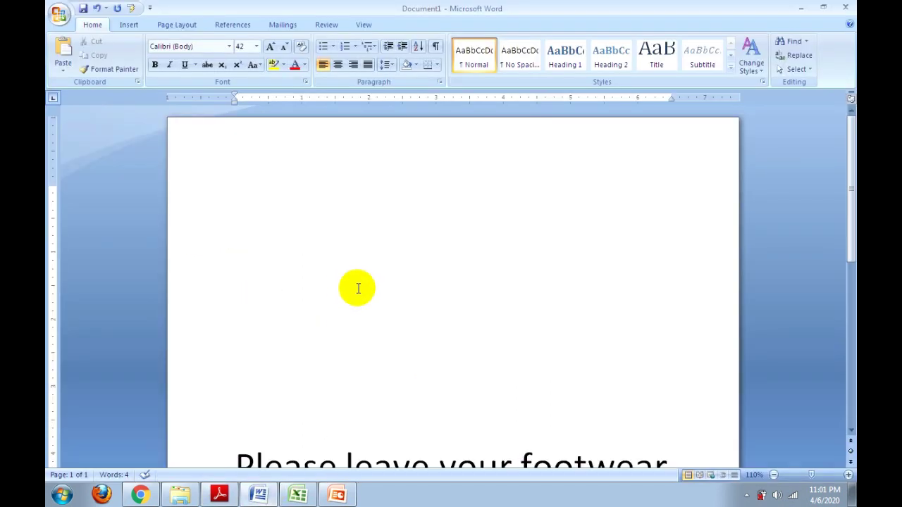
Delete the footwear sentence and type 5X3 in its place
key("ctrl+a")
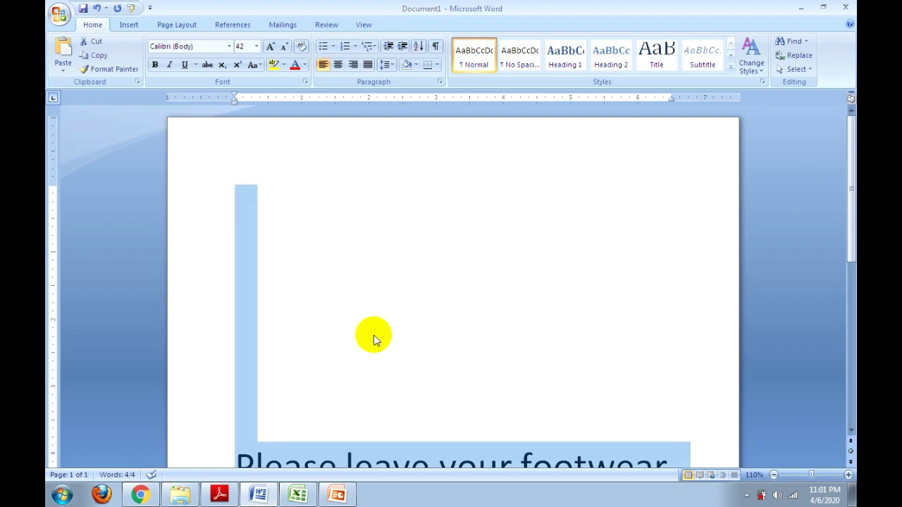
key("Delete")
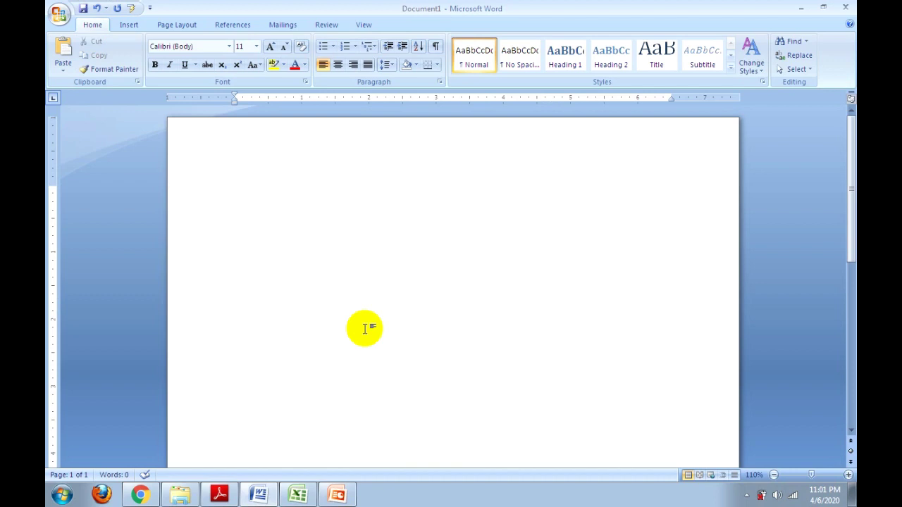
type("5x3")
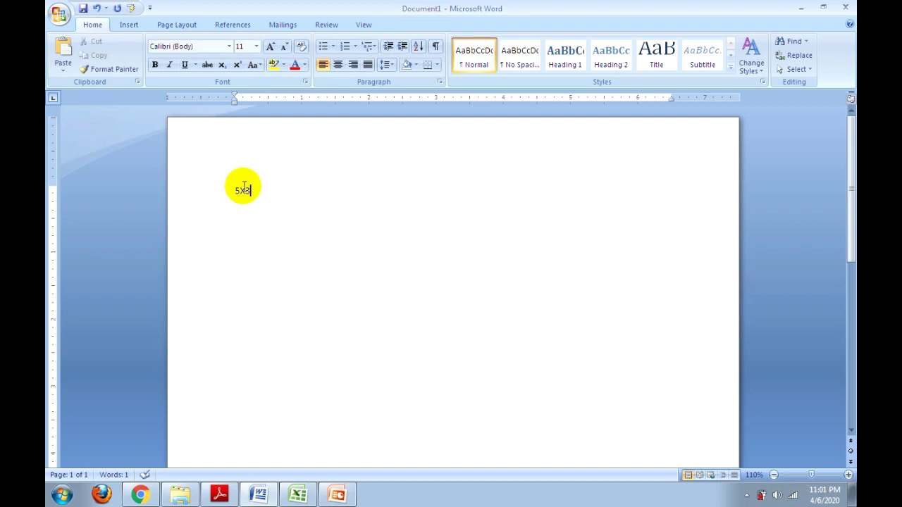
Remove the 3 to leave 5X, and bring up the Font dialog
left_click_drag(250, 189, 244, 190)
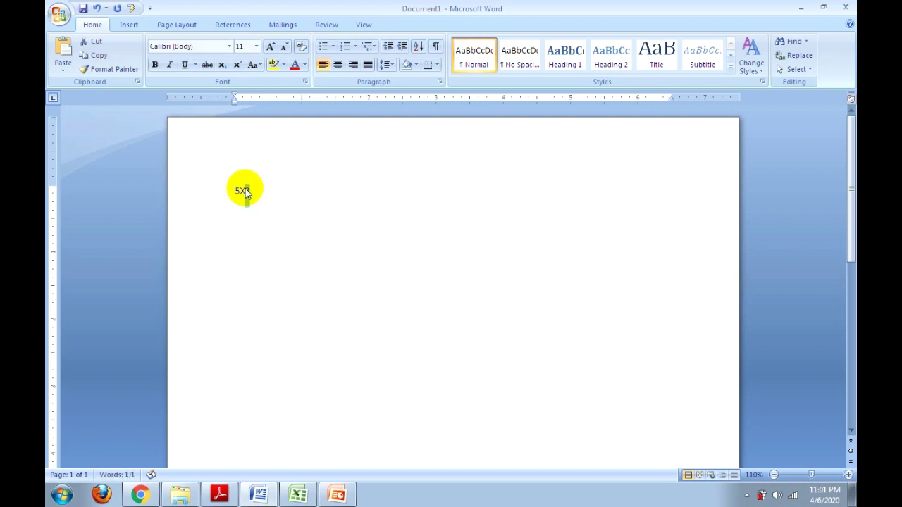
left_click(245, 191)
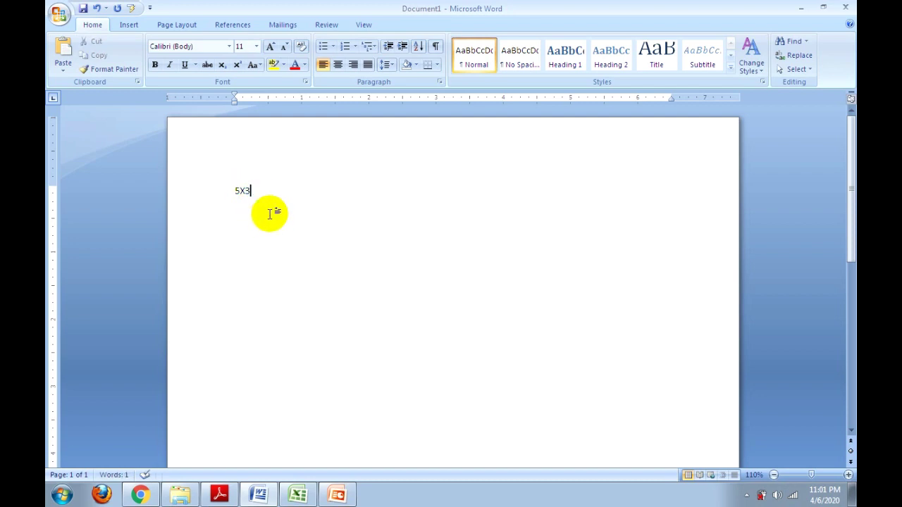
left_click_drag(244, 191, 250, 196)
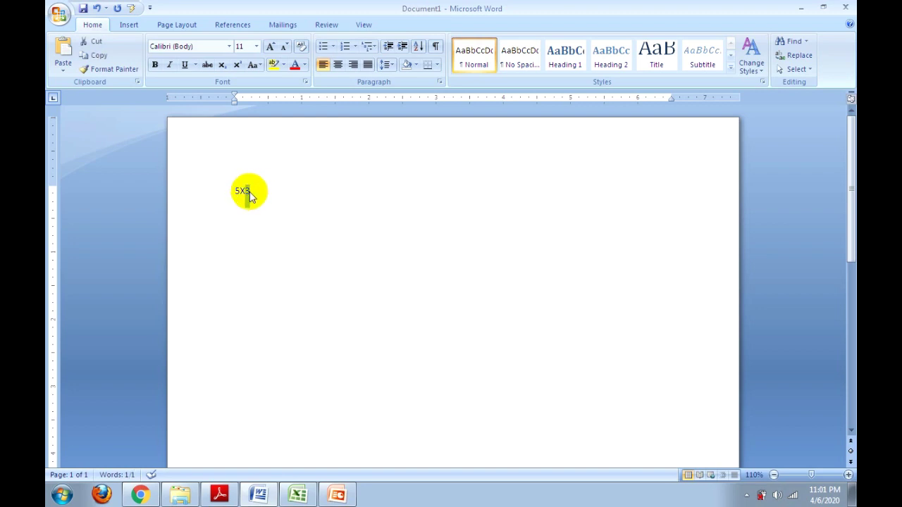
key("Delete")
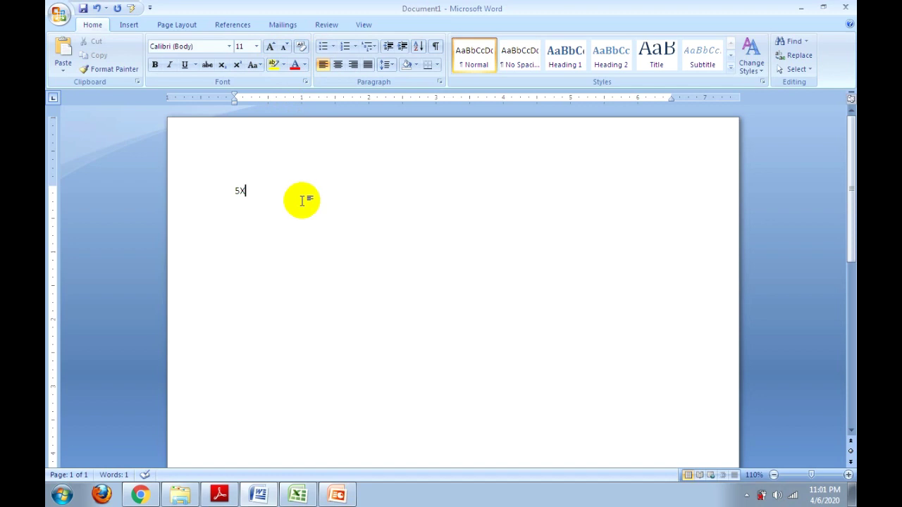
left_click(306, 83)
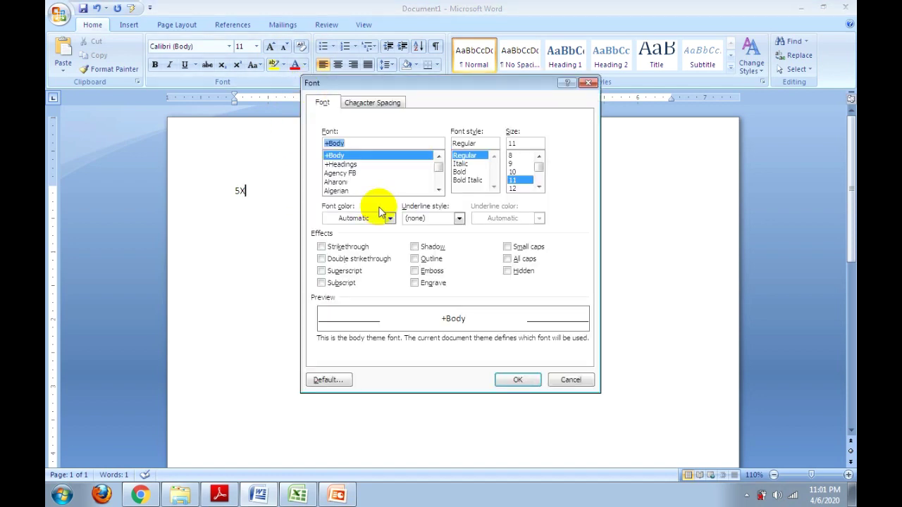
Make the 3 after 5X a superscript via the Font dialog, then return to normal text for +9X
left_click(344, 271)
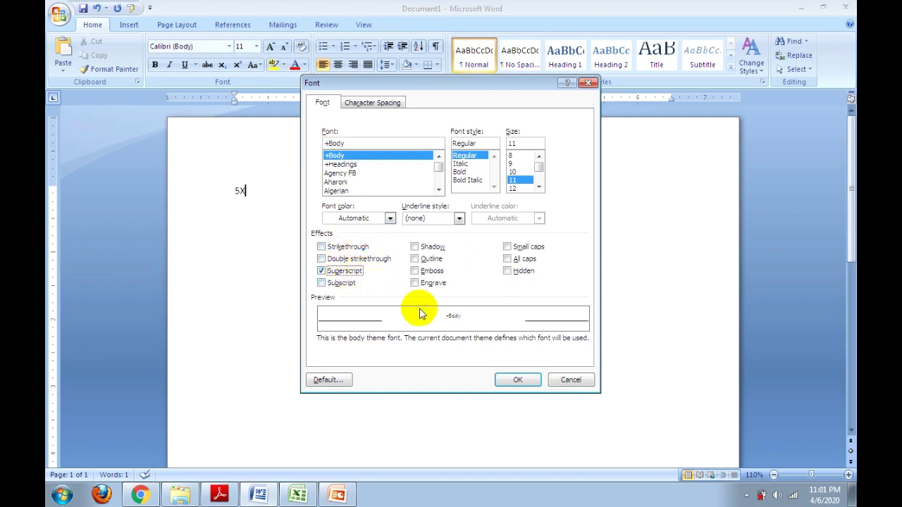
left_click(518, 380)
type("2")
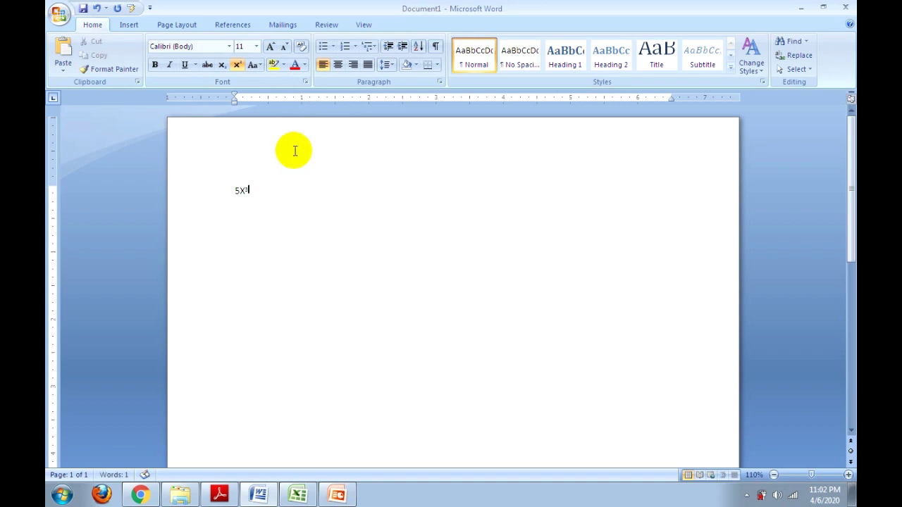
left_click(306, 84)
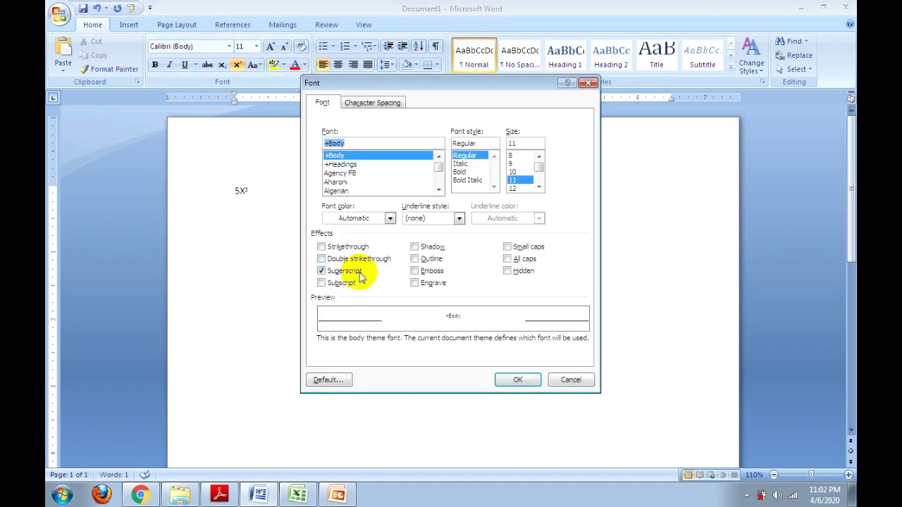
left_click(343, 271)
left_click(517, 380)
type("+9X")
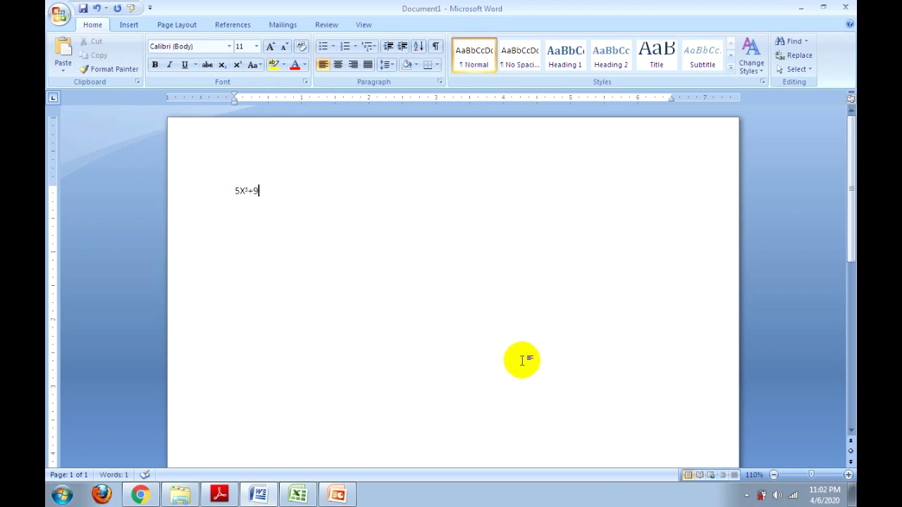
Add the superscript exponent 2 after +9X and select the whole expression 5X³+9X²
left_click(305, 82)
left_click(344, 270)
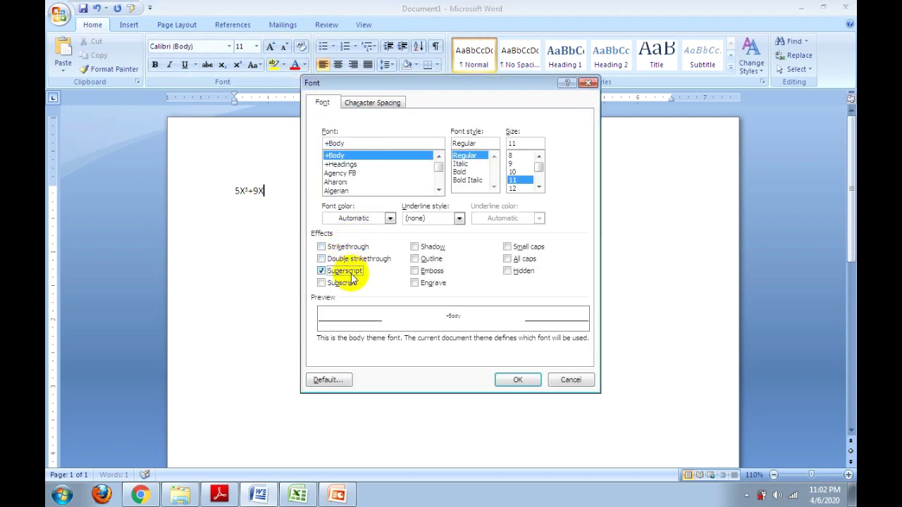
left_click(517, 379)
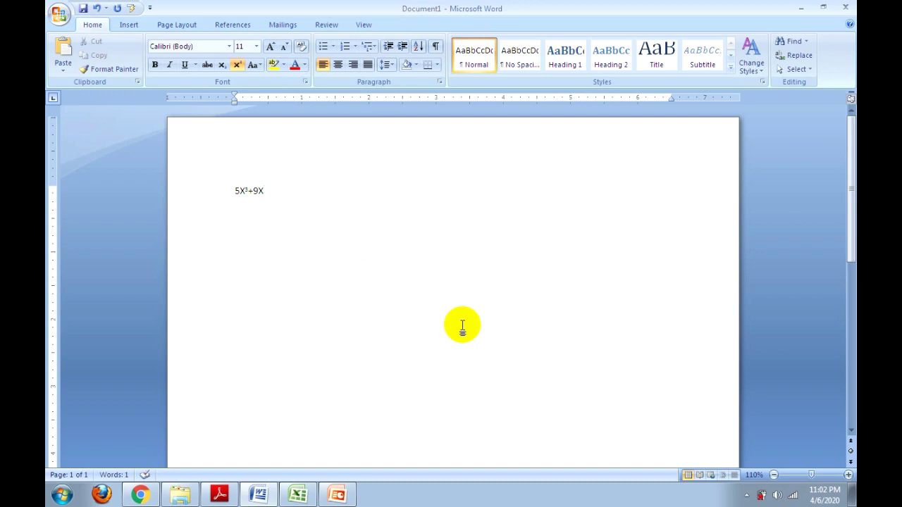
type("2")
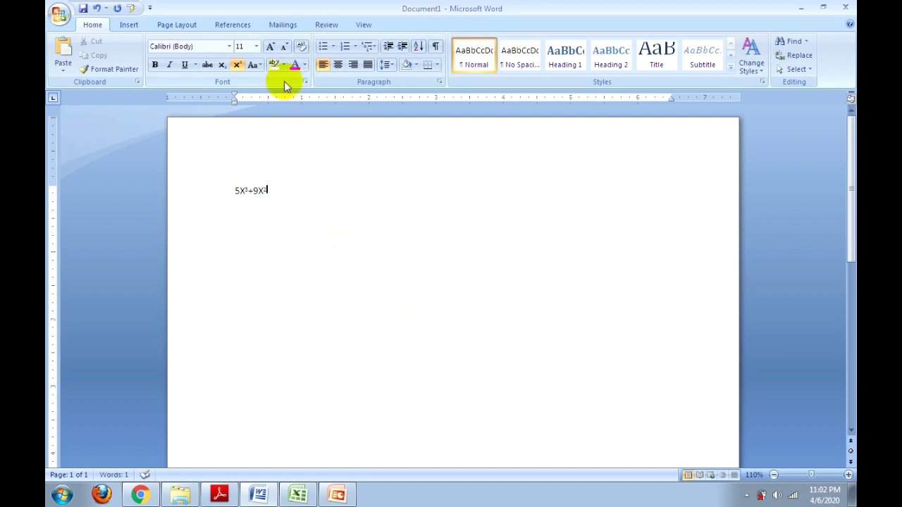
left_click_drag(303, 191, 125, 183)
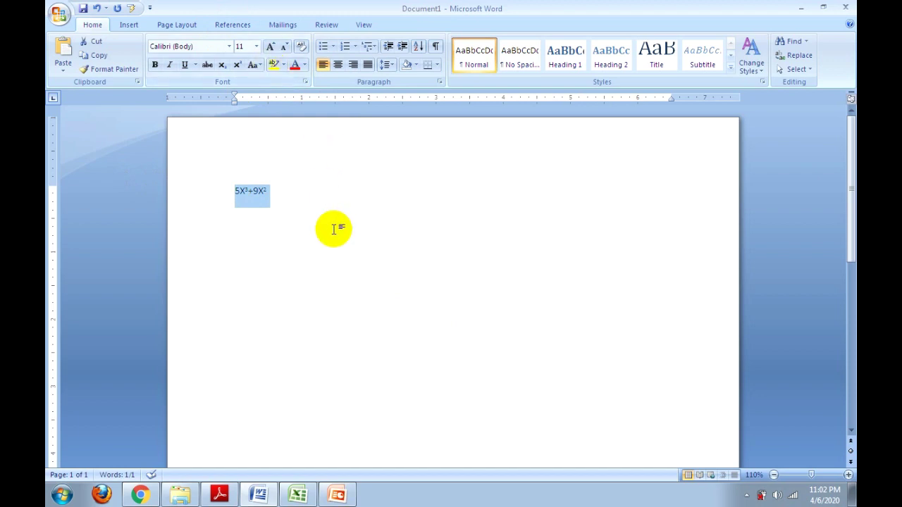
Retype the expression as 5X³+9X²=6, toggling the Superscript button for the exponents 3 and 2
key("BackSpace")
type("5X")
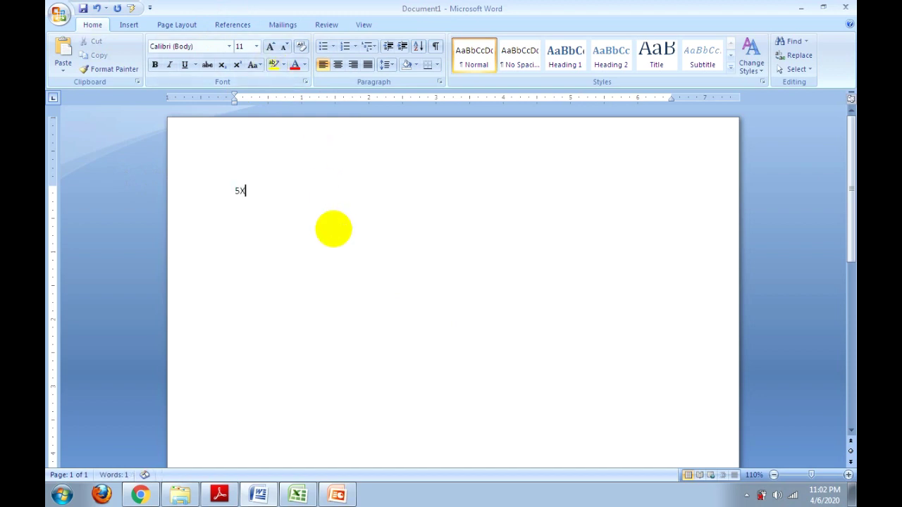
left_click(238, 66)
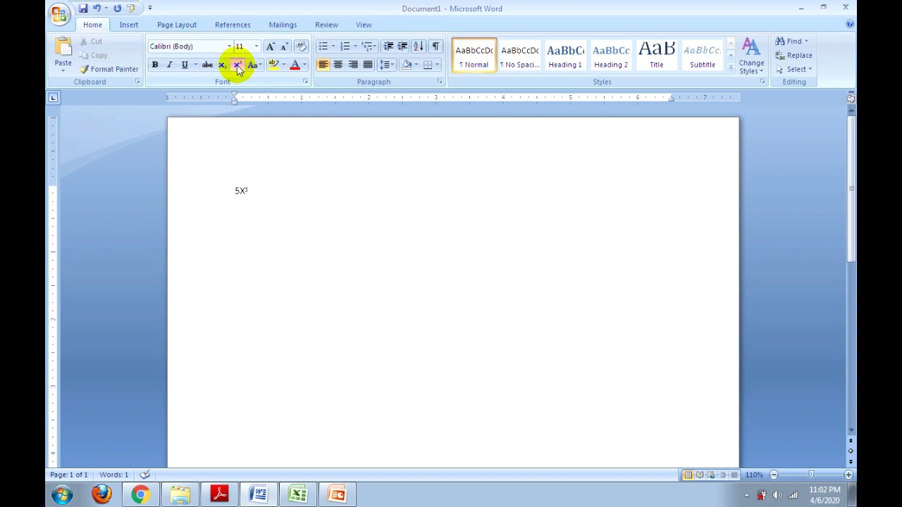
left_click(238, 65)
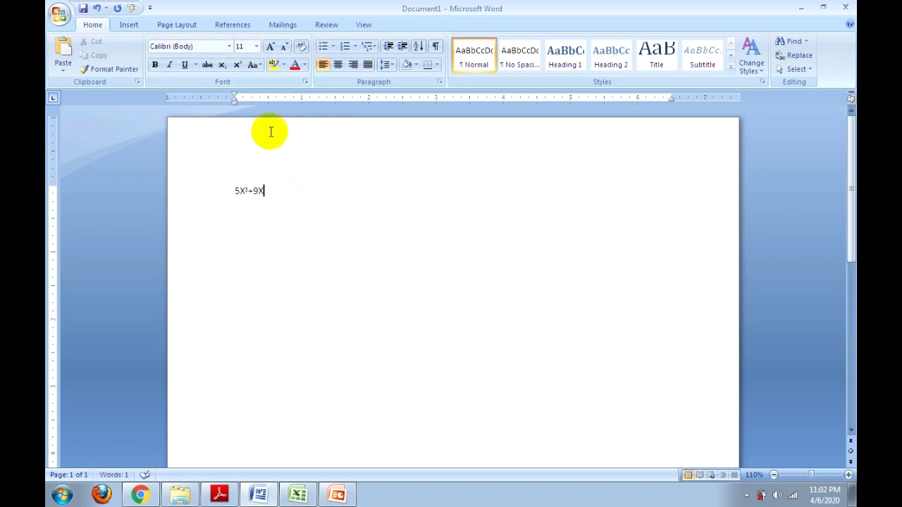
left_click(237, 65)
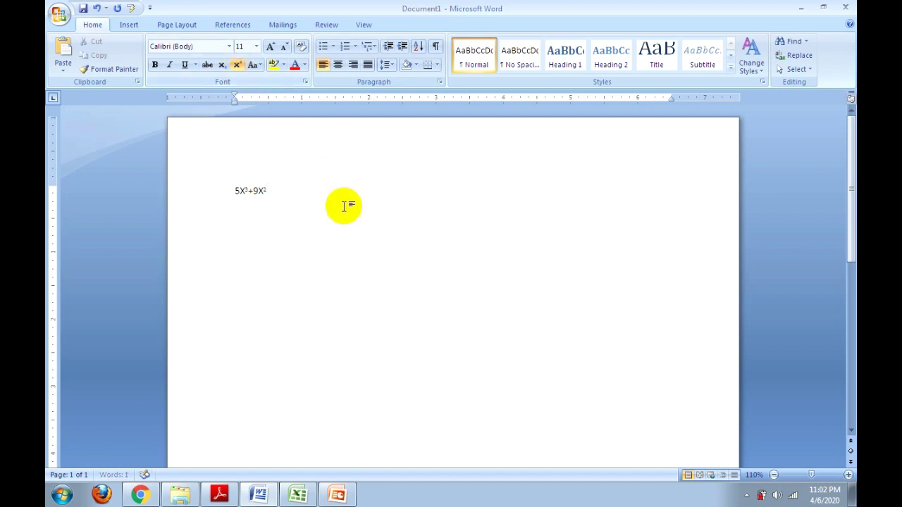
left_click(237, 65)
type("=6")
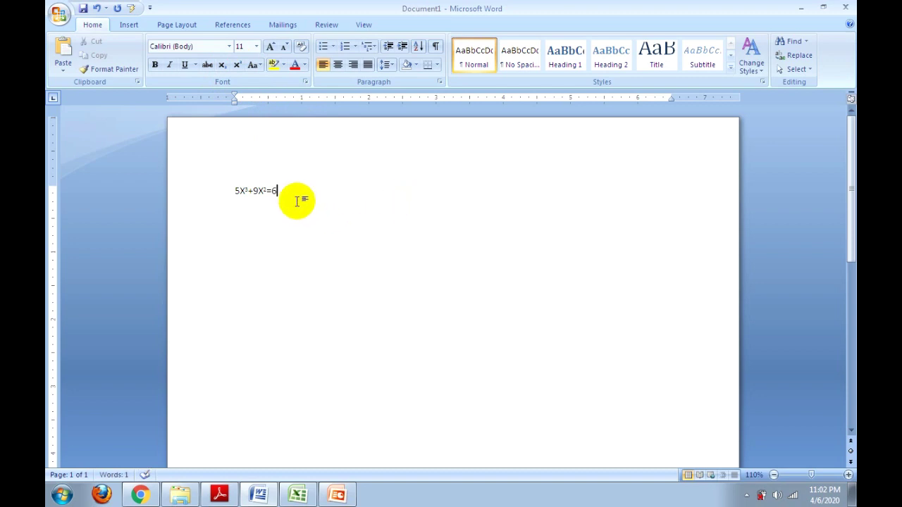
Start a new line two paragraphs below the equation and begin it with 5X
left_click_drag(288, 194, 214, 196)
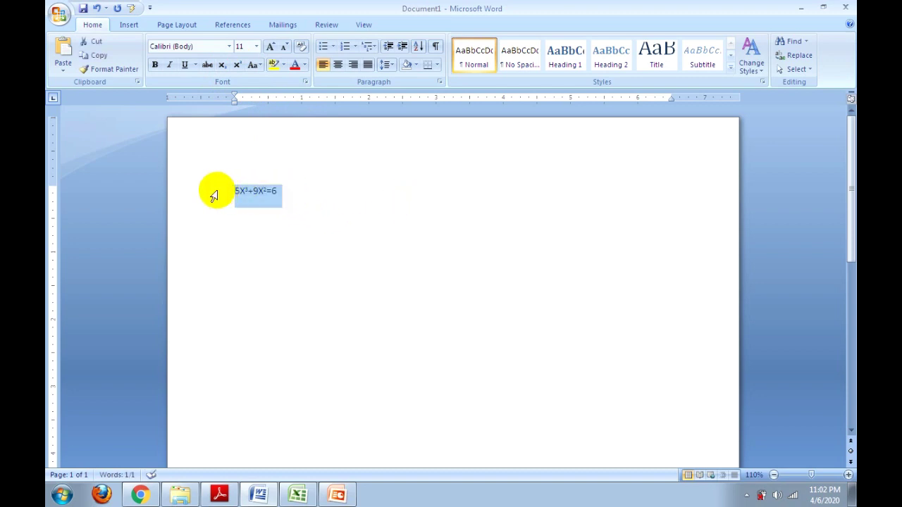
key("End")
key("Return")
key("Return")
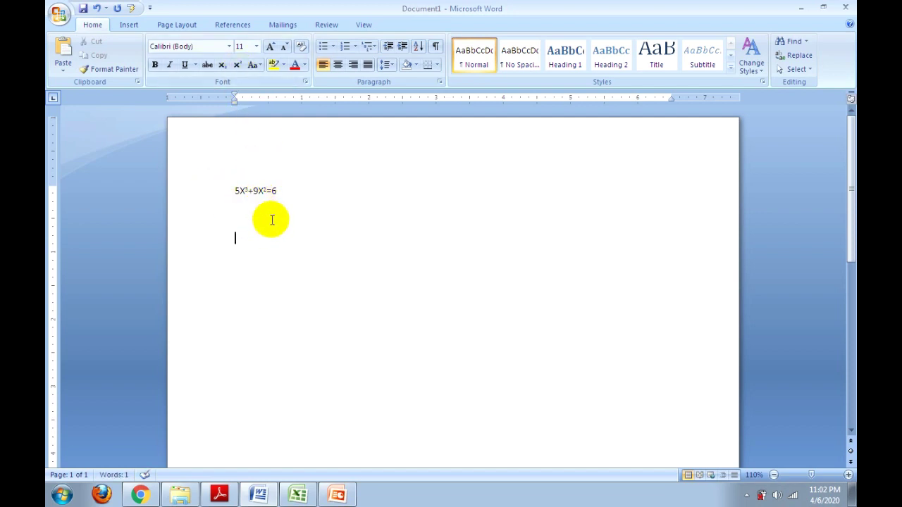
type("5X")
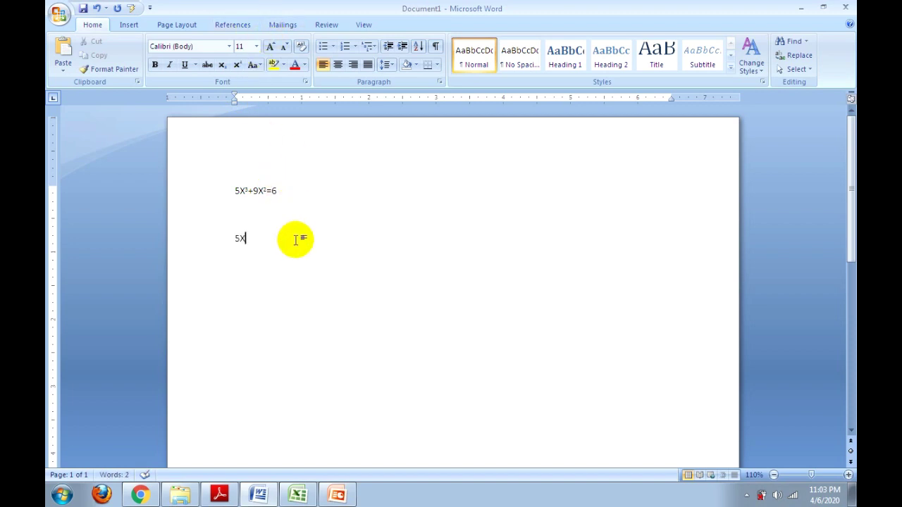
Enlarge the 5X on the new line to 72 pt with Grow Font
scroll(296, 239, "up", 1, "ctrl")
scroll(282, 250, "up", 1, "ctrl")
scroll(276, 256, "up", 5, "ctrl")
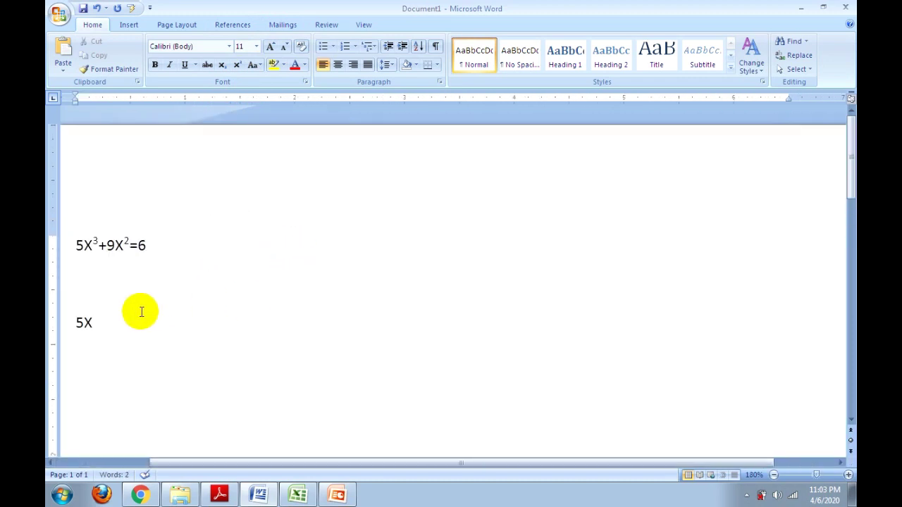
left_click(55, 317)
left_click(270, 48)
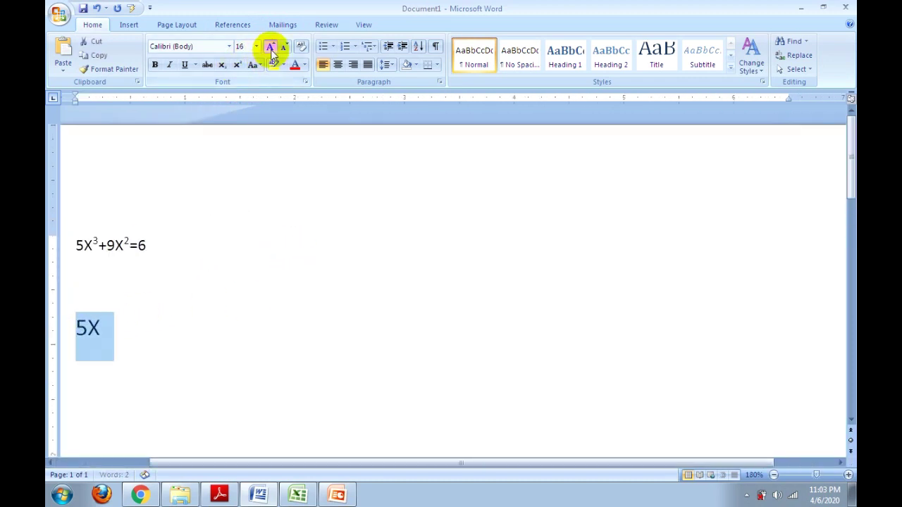
left_click(269, 47)
left_click(270, 47)
left_click(271, 48)
left_click(270, 47)
left_click(242, 352)
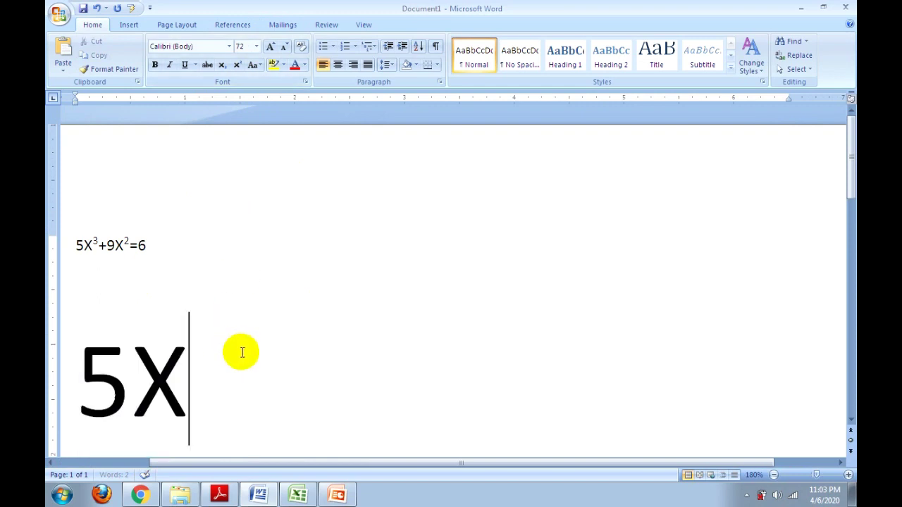
Continue the line as 5X³+9X²=5, toggling superscript with Ctrl+Shift+= for the 3 and 2
scroll(242, 352, "down", 2)
scroll(214, 302, "down", 5, "ctrl")
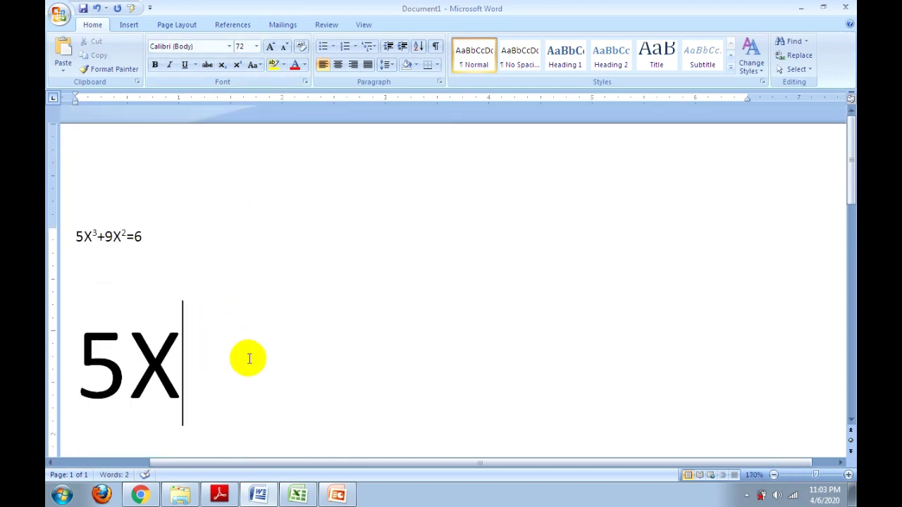
key("ctrl+shift+equal")
type("3+")
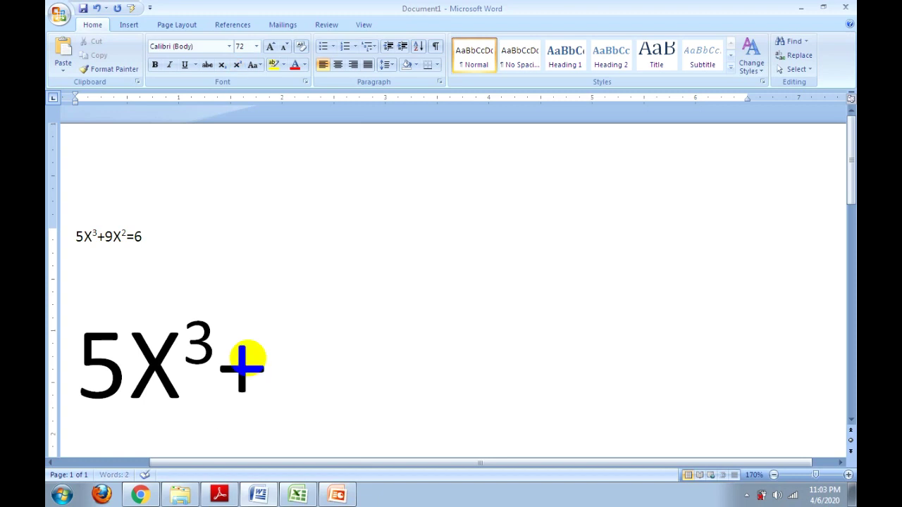
key("ctrl+shift+equal")
type("+")
type("9X")
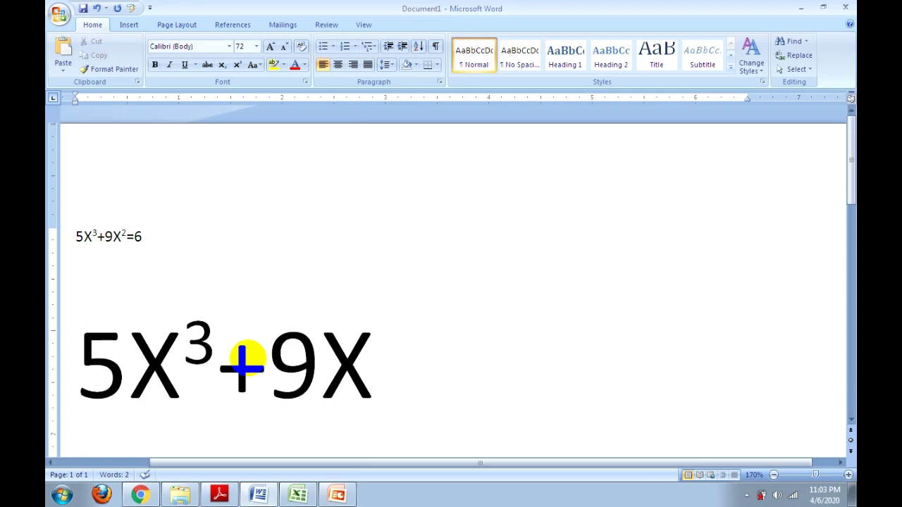
key("ctrl+shift+equal")
type("2")
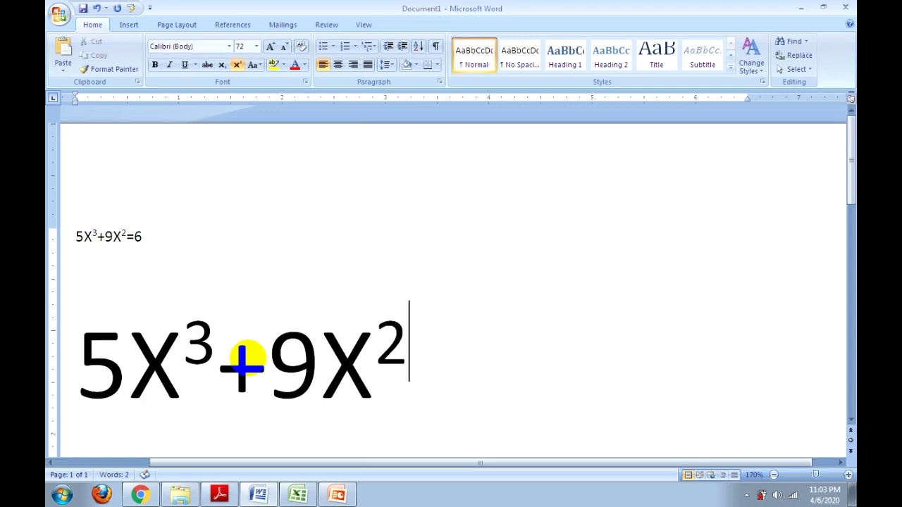
key("ctrl+shift+equal")
type("=5")
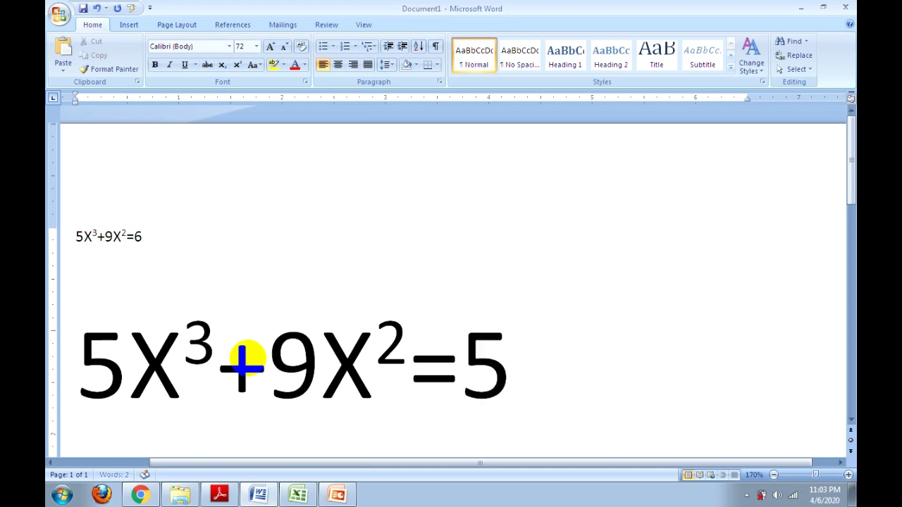
Add an empty line below the large equation
scroll(258, 369, "down", 6, "ctrl")
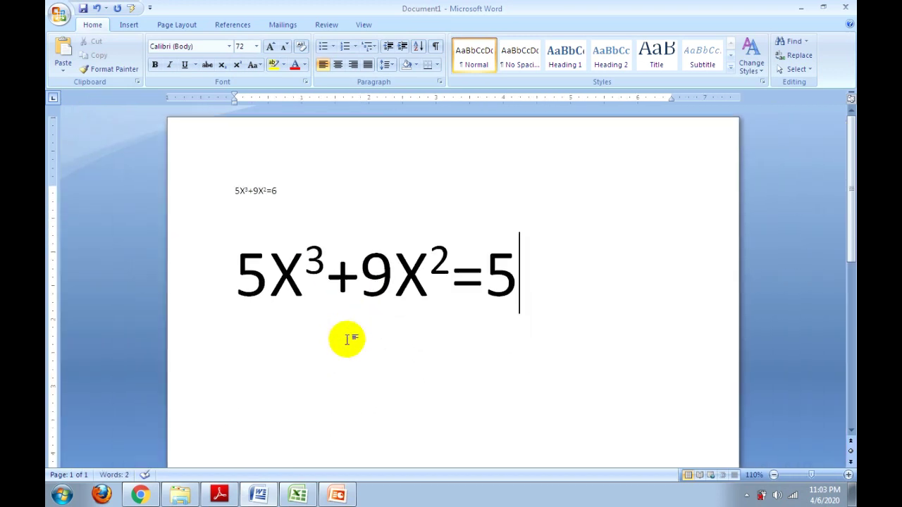
key("Return")
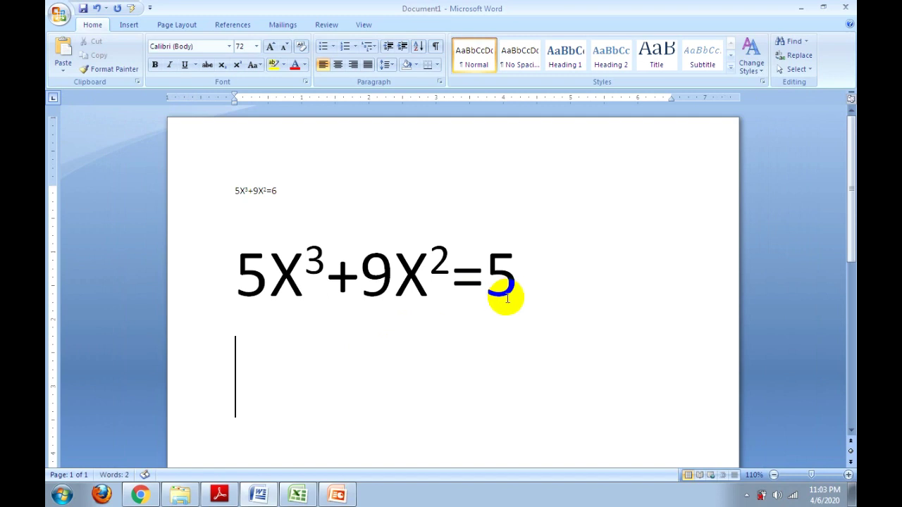
scroll(464, 295, "down", 1)
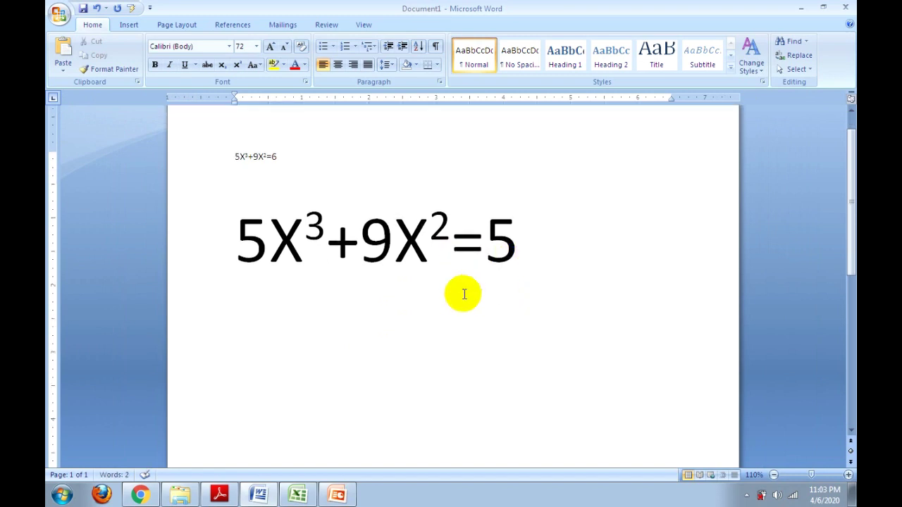
Type H2O below the large equation, delete the 2 to leave HO, and open the Font dialog
type("H")
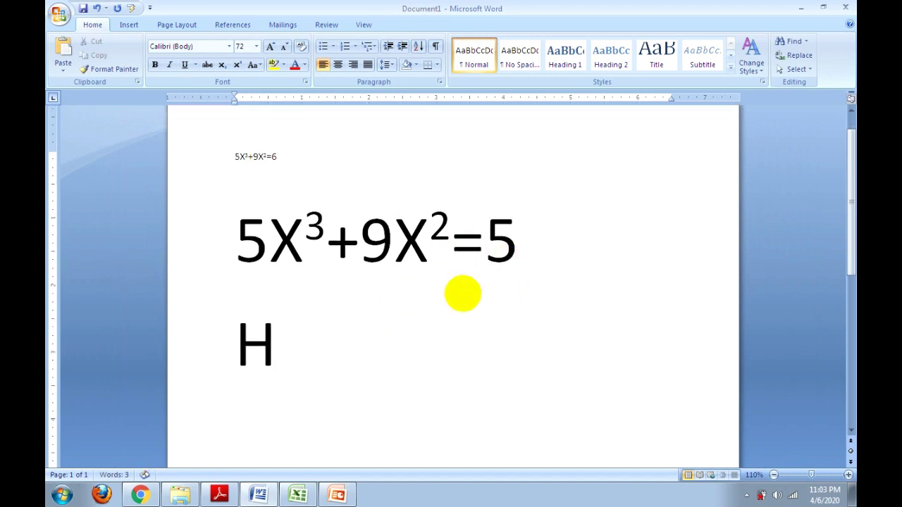
type("2O")
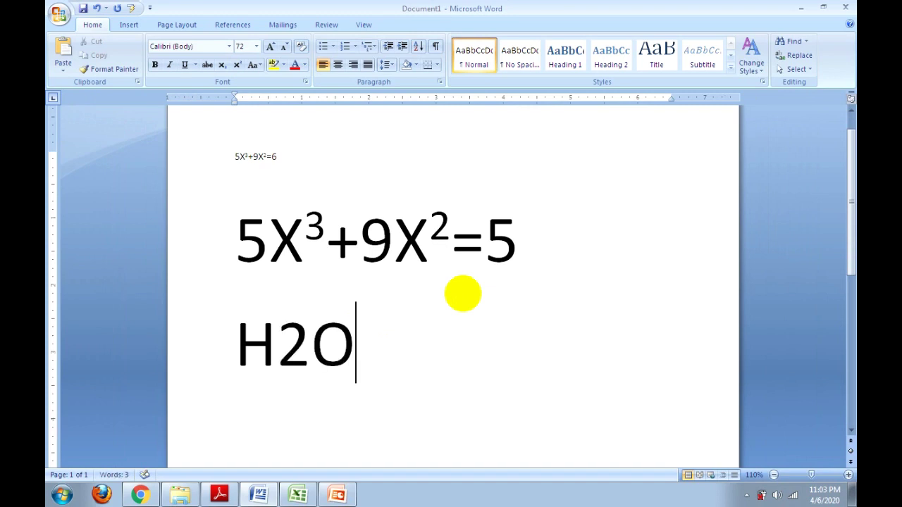
left_click_drag(280, 345, 290, 346)
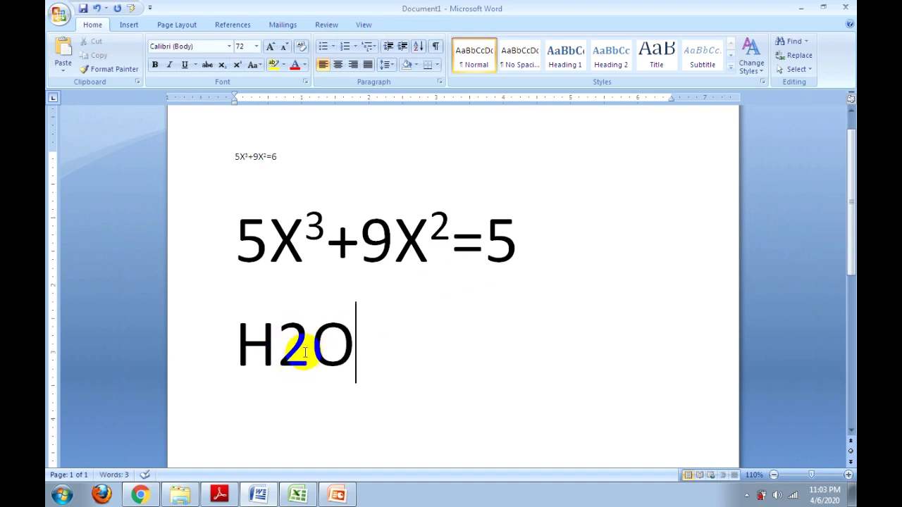
key("Left")
key("BackSpace")
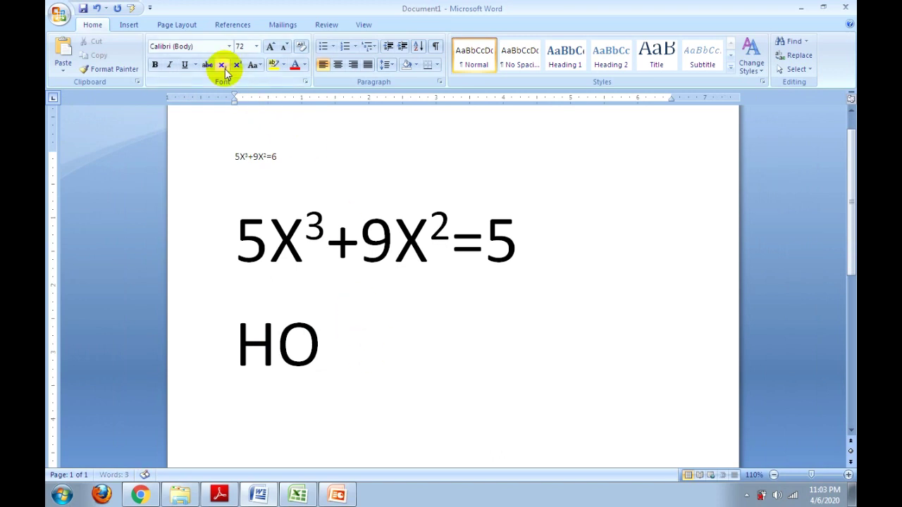
left_click(306, 82)
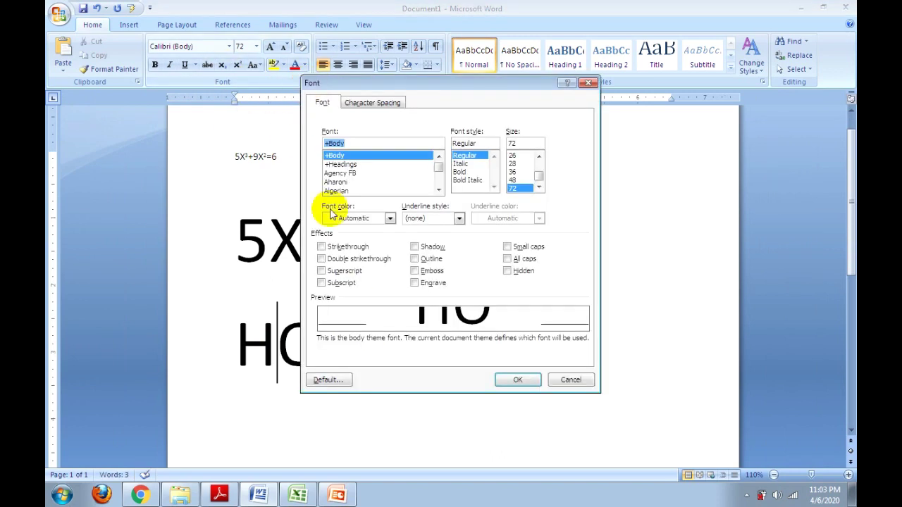
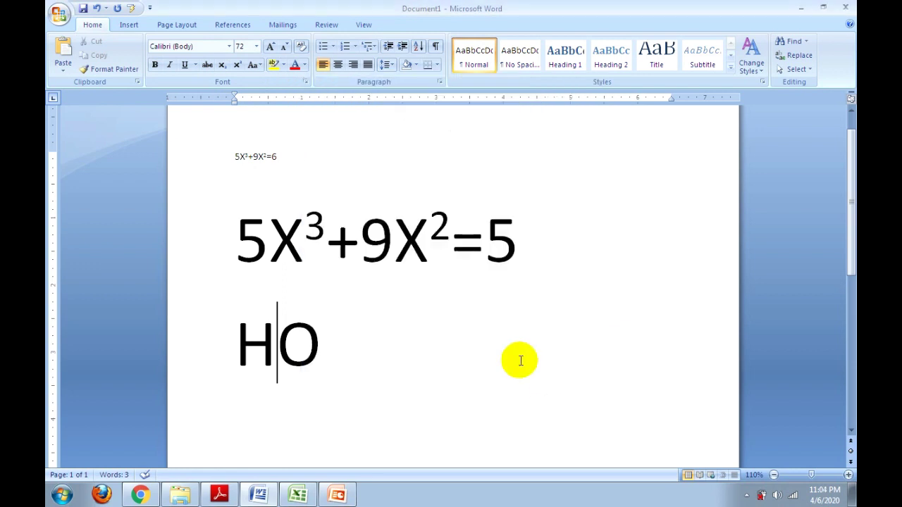
Type a subscript 2 on the H2O line, then delete the extra 2
left_click(221, 64)
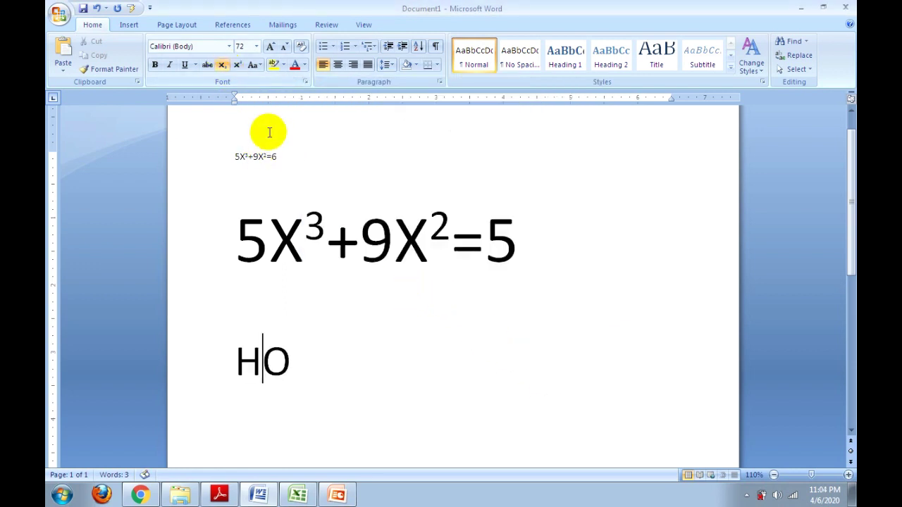
type("2")
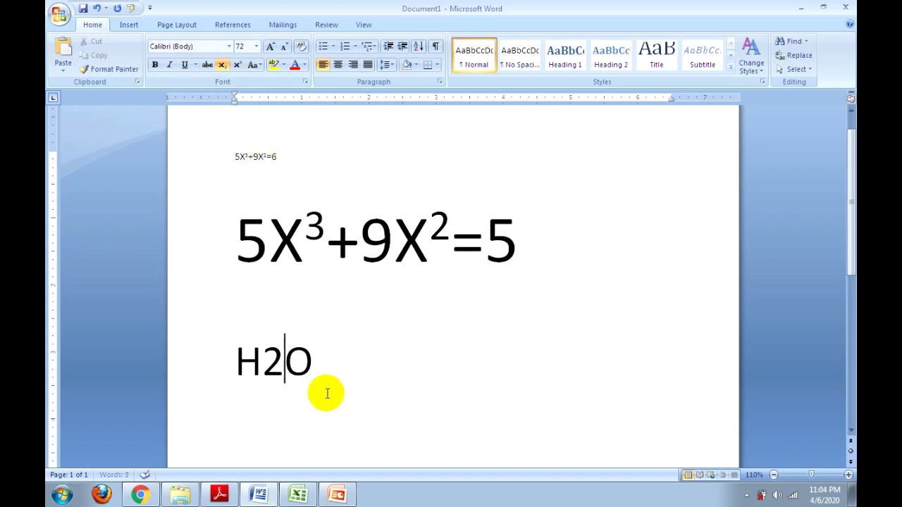
left_click(316, 364)
left_click_drag(316, 365, 218, 356)
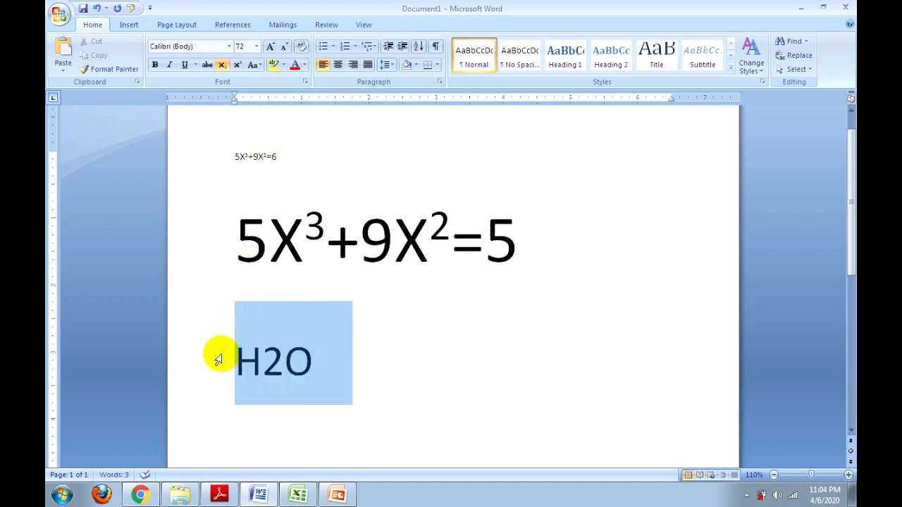
left_click(310, 367)
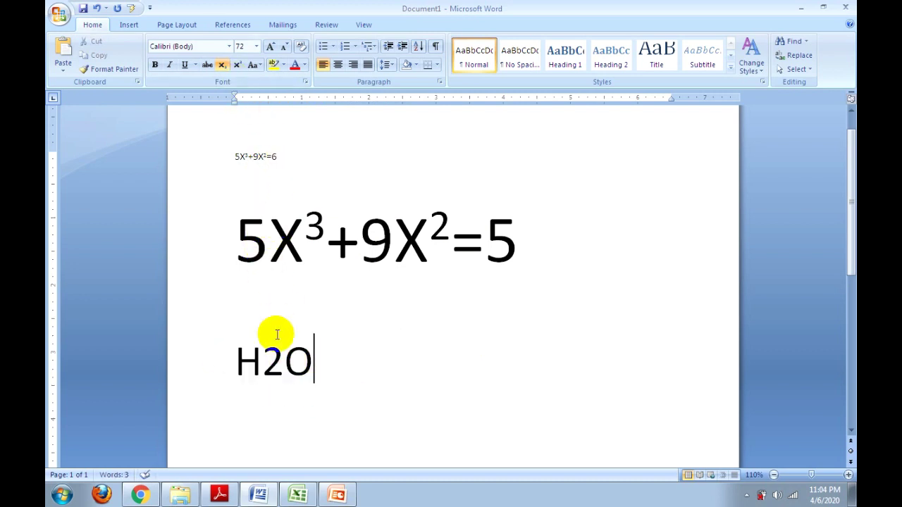
left_click_drag(333, 370, 218, 352)
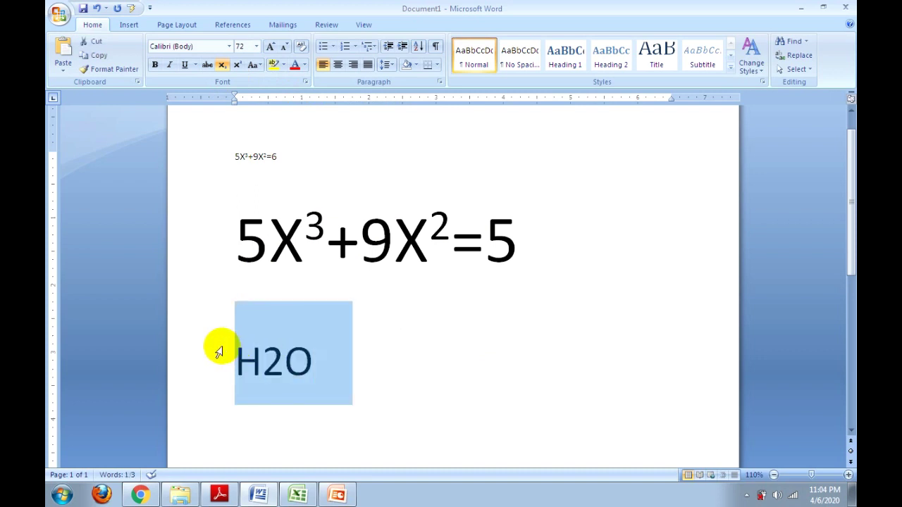
left_click(392, 383)
key("Left")
key("BackSpace")
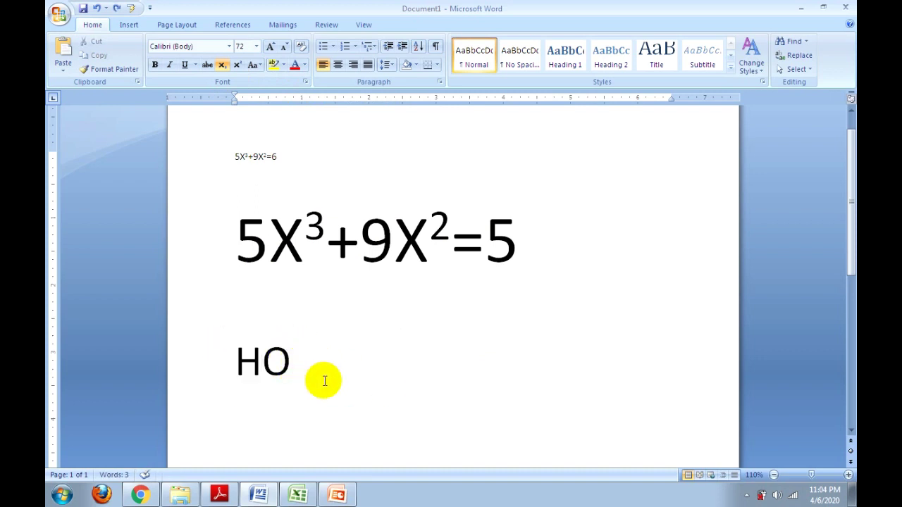
Start a new line under the large equation with a capital H
left_click(246, 300)
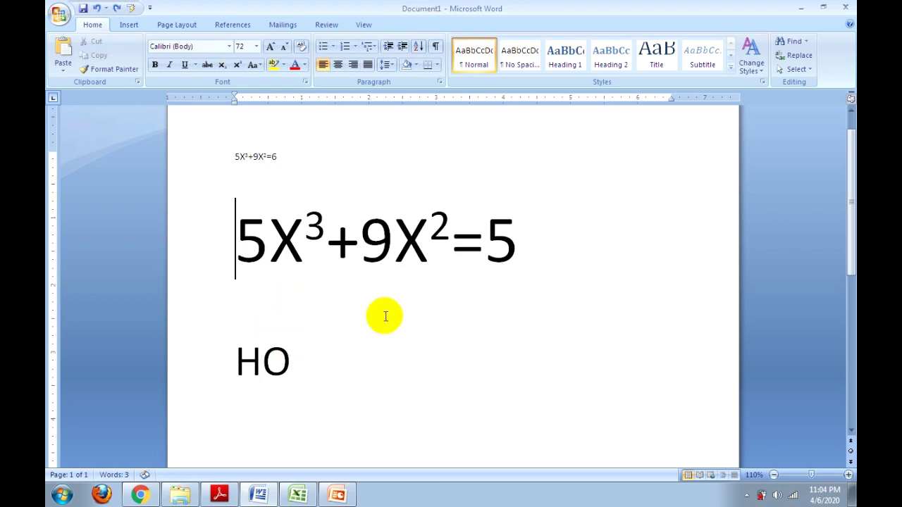
left_click(580, 258)
key("Return")
type("h")
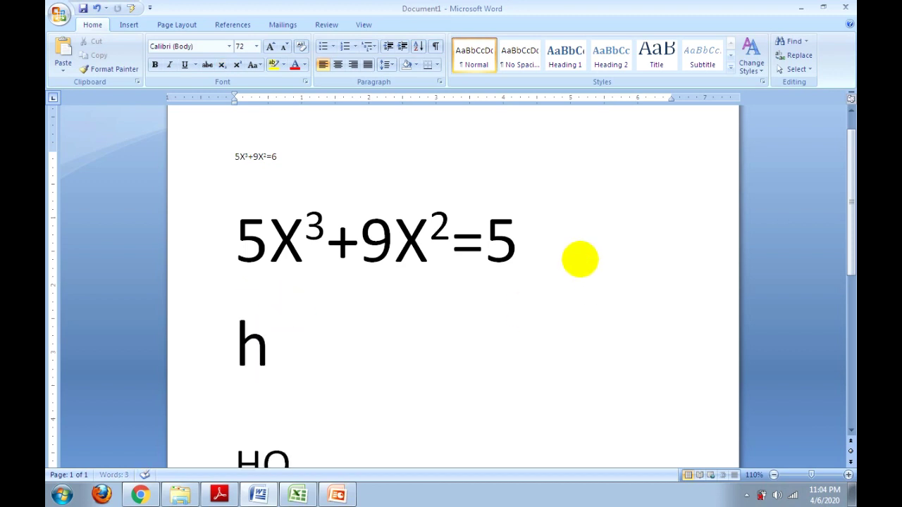
key("BackSpace")
type("H")
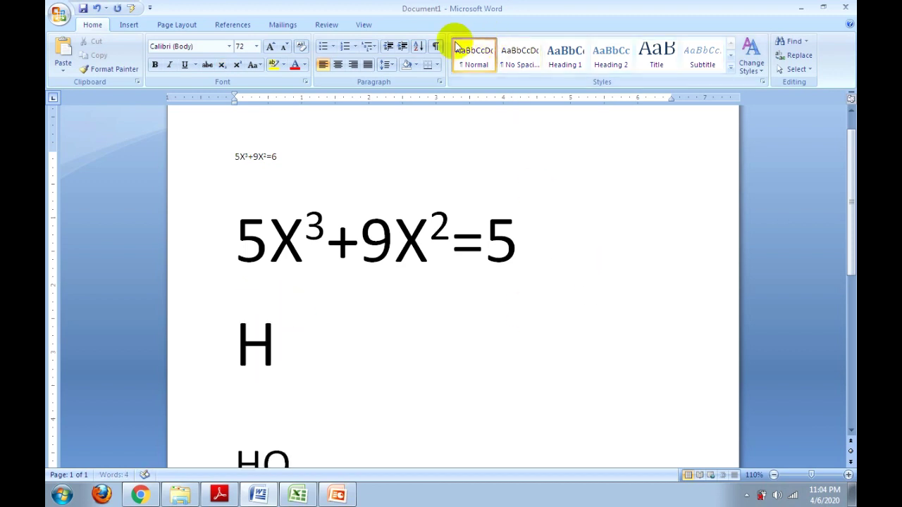
Finish the formula as H₂SO₄, with the 2 and 4 as subscripts
left_click(223, 65)
left_click_drag(272, 233, 289, 232)
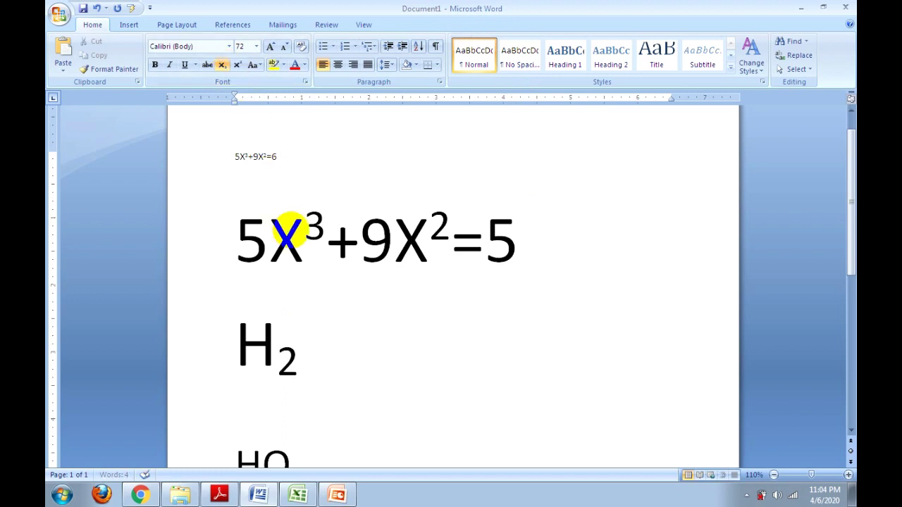
left_click(220, 64)
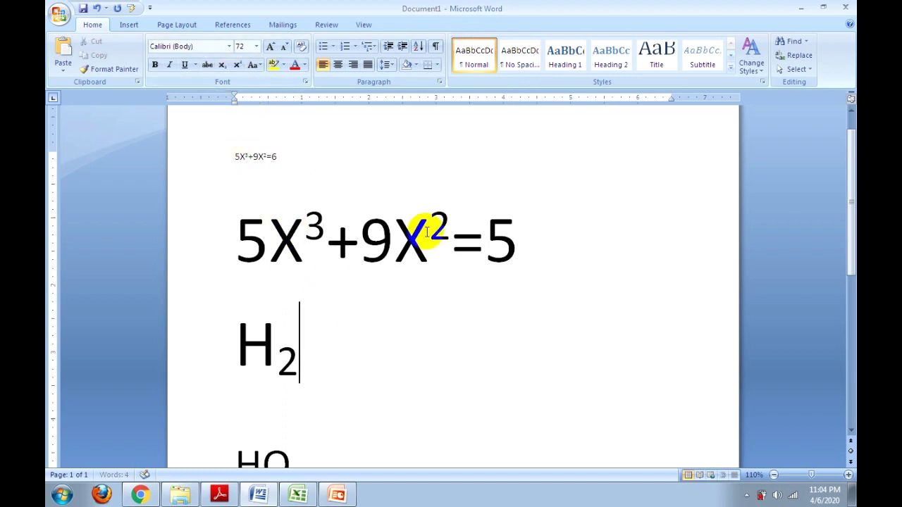
type("SO")
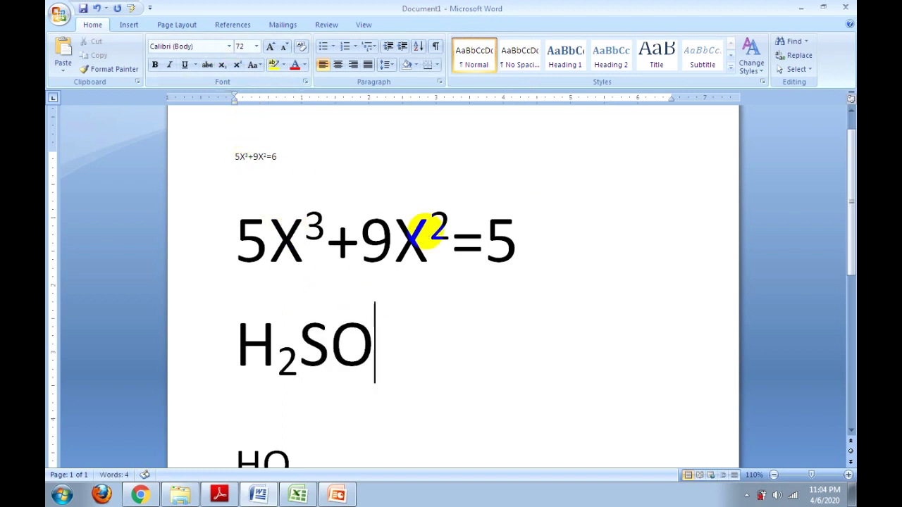
type("4")
key("BackSpace")
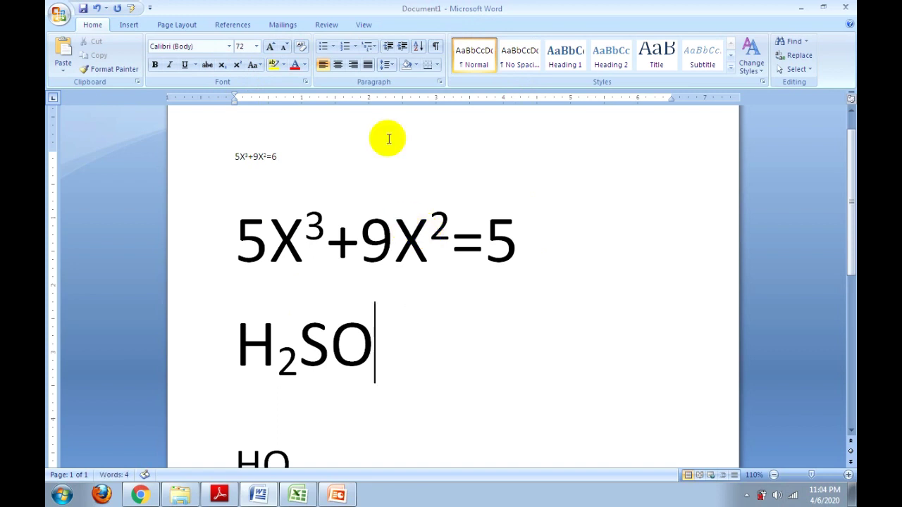
left_click(220, 66)
type("4")
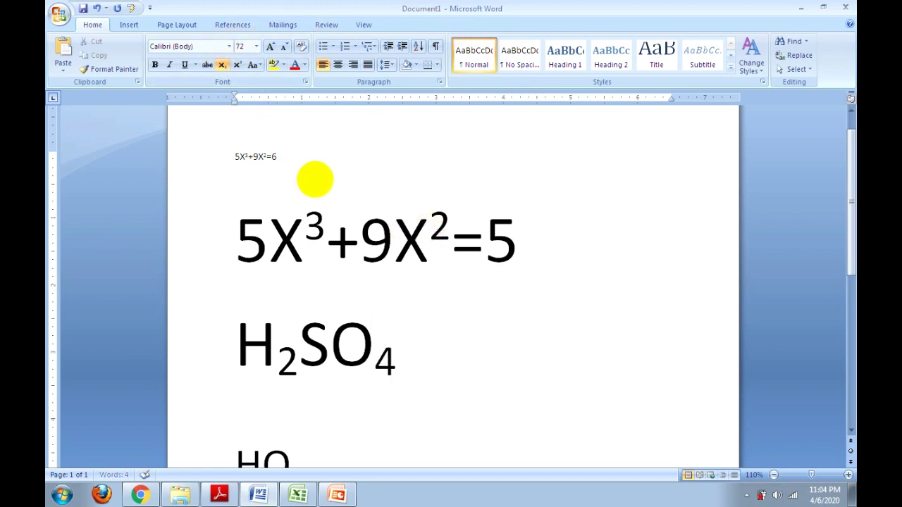
scroll(424, 310, "down", 1)
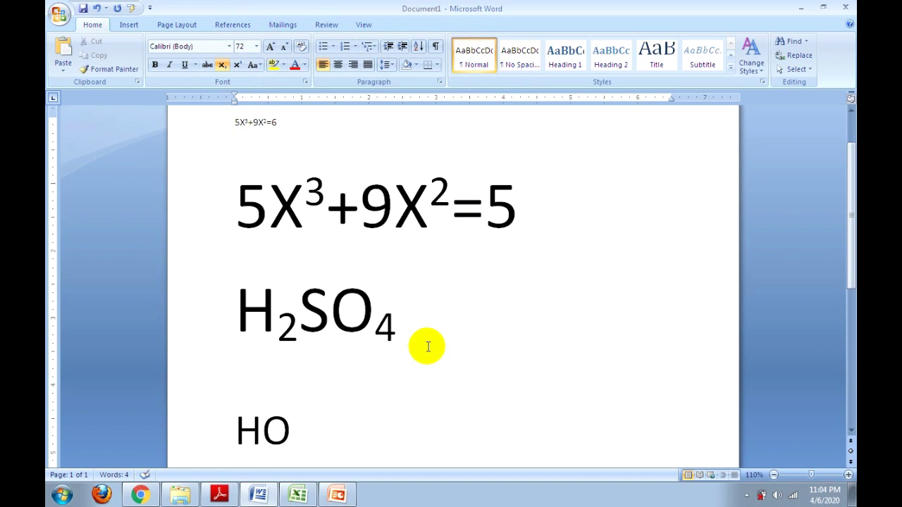
scroll(428, 347, "down", 3)
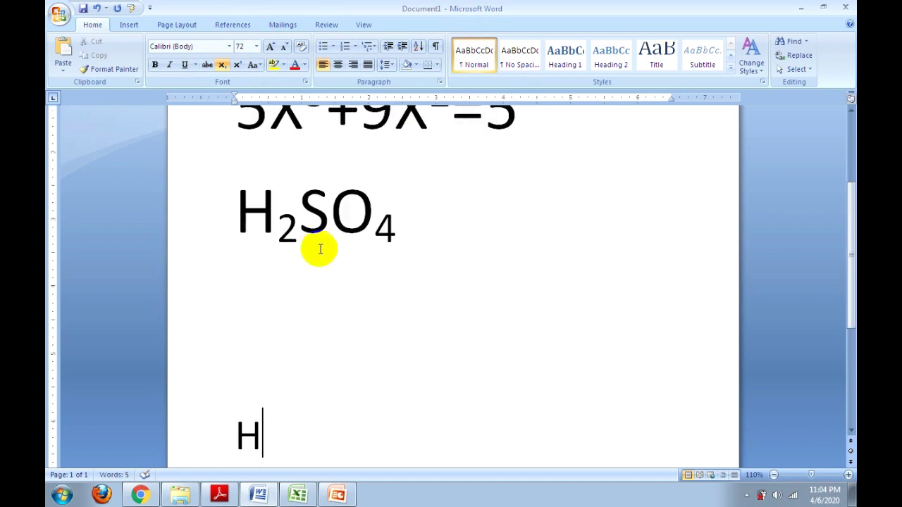
Remove the stray middle H line below H₂SO₄ at normal text size
left_click(260, 293)
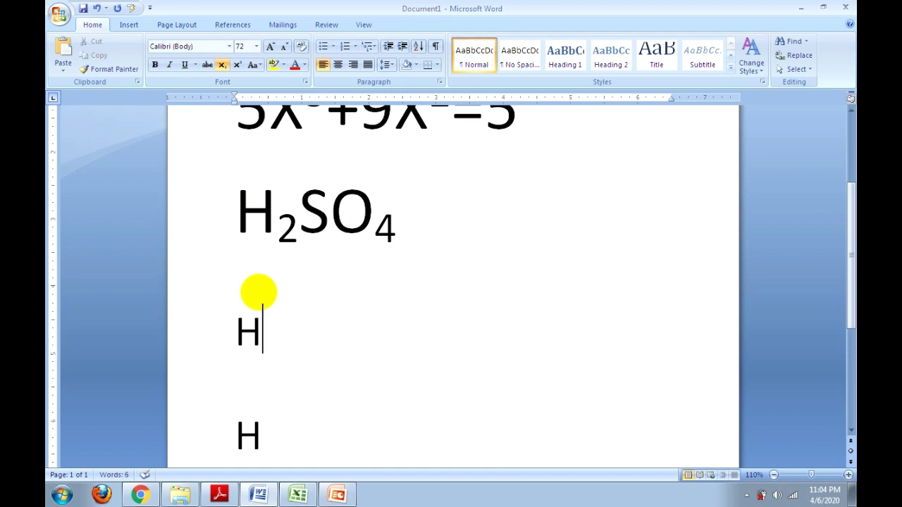
left_click(221, 64)
left_click_drag(268, 327, 221, 322)
key("Right")
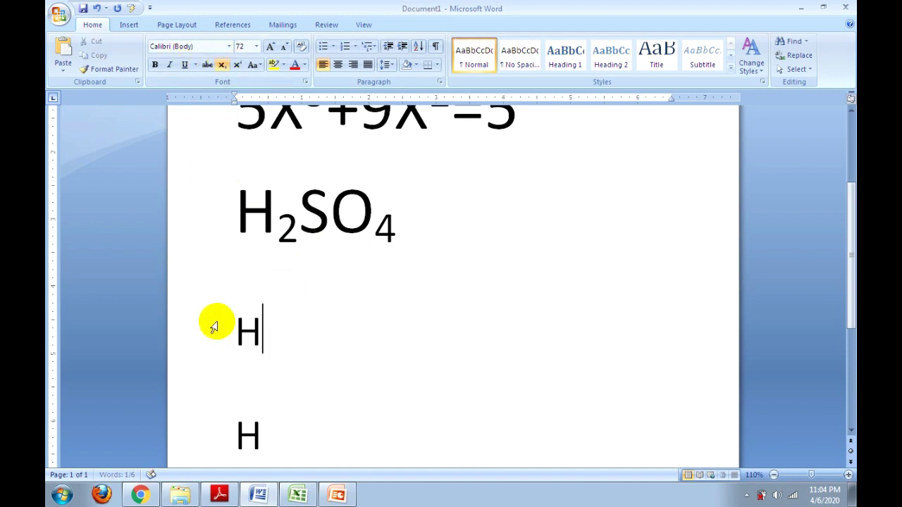
left_click(221, 65)
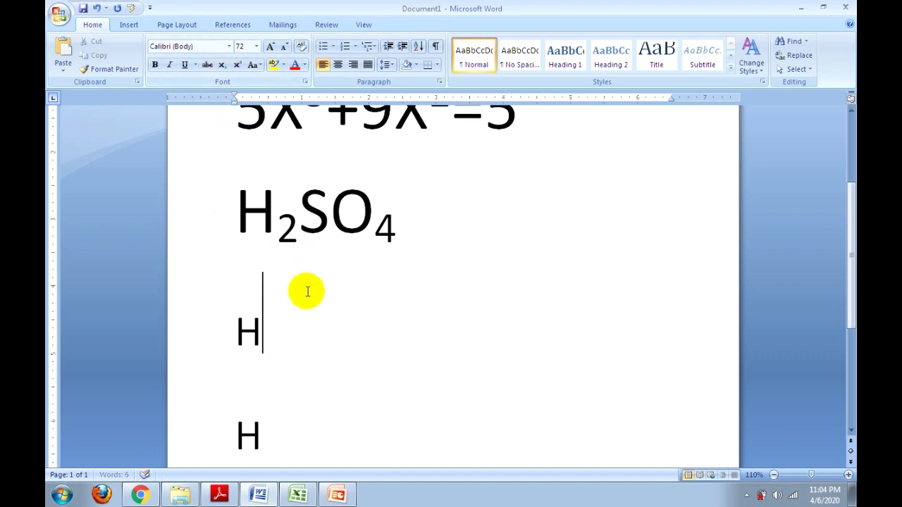
key("BackSpace")
key("ctrl+z")
key("ctrl+z")
Select all and delete the large equation and formula text
key("ctrl+a")
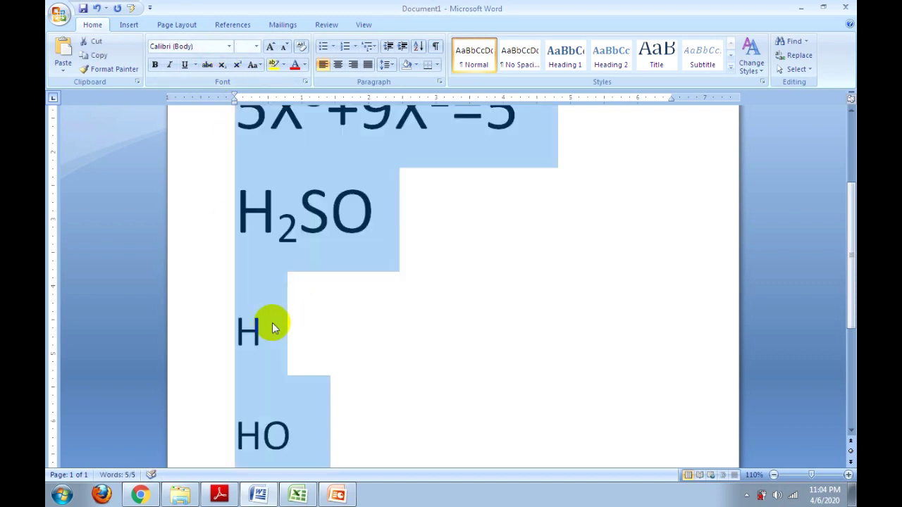
key("Delete")
scroll(273, 318, "up", 2)
scroll(292, 299, "up", 2, "ctrl")
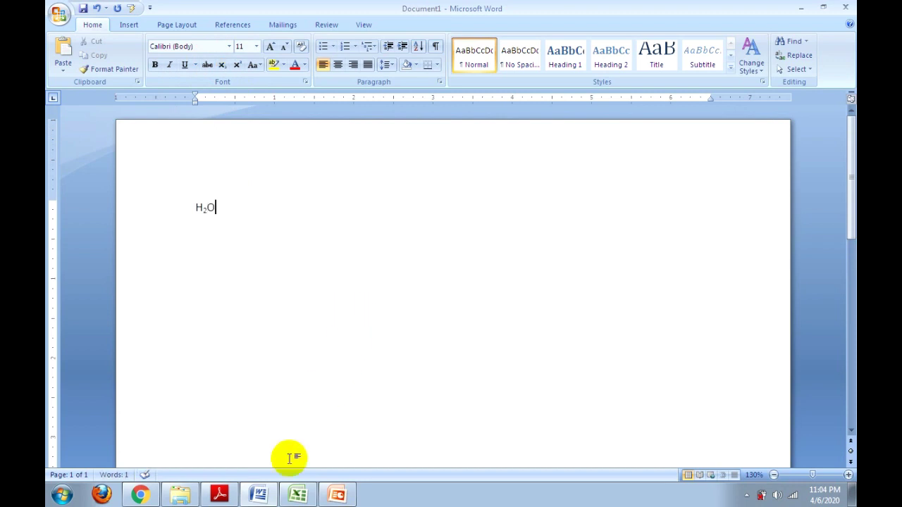
left_click(220, 495)
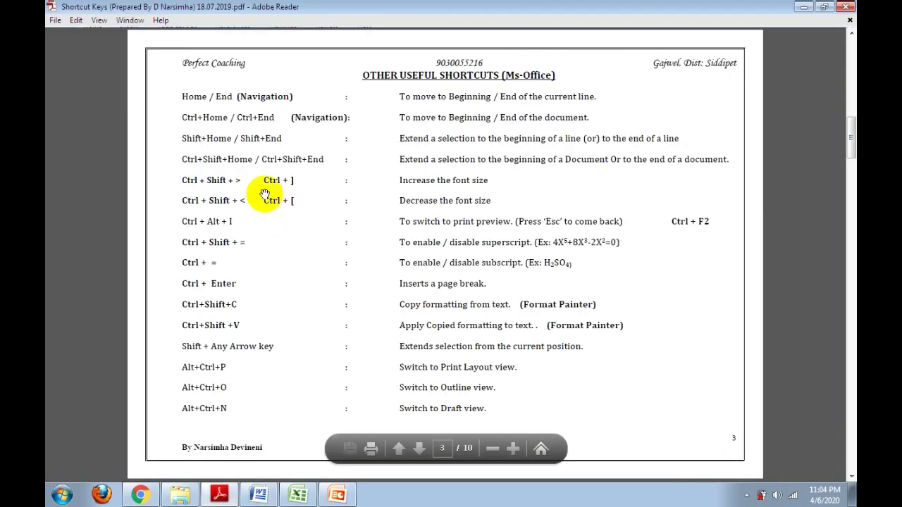
mouse_move(451, 289)
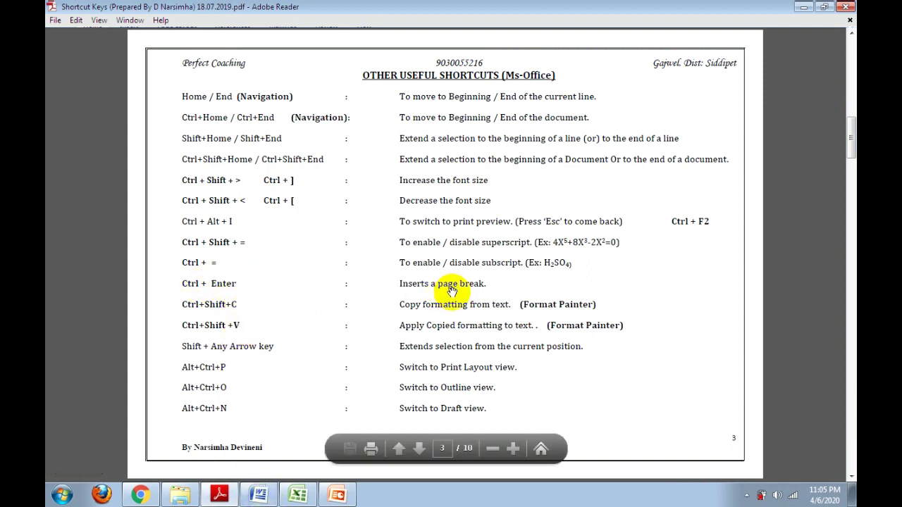
left_click(271, 492)
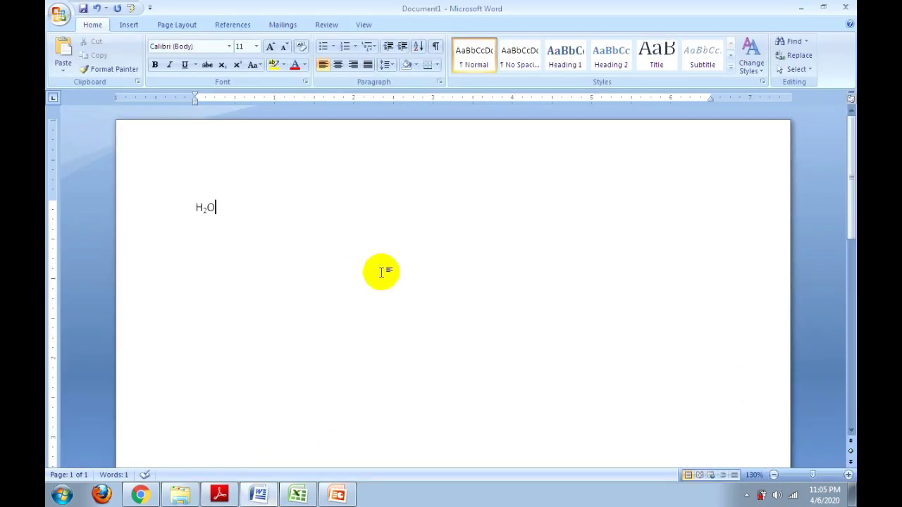
key("ctrl+a")
type("'sd")
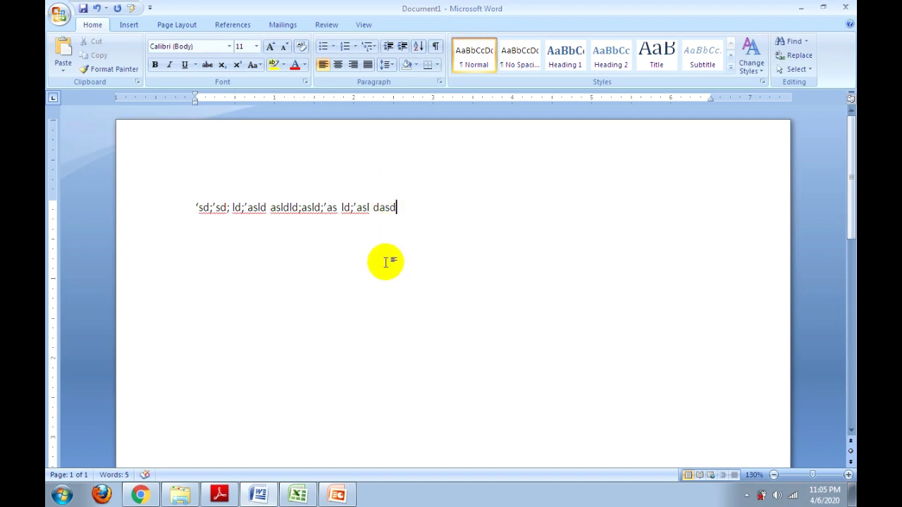
scroll(386, 262, "down", 1)
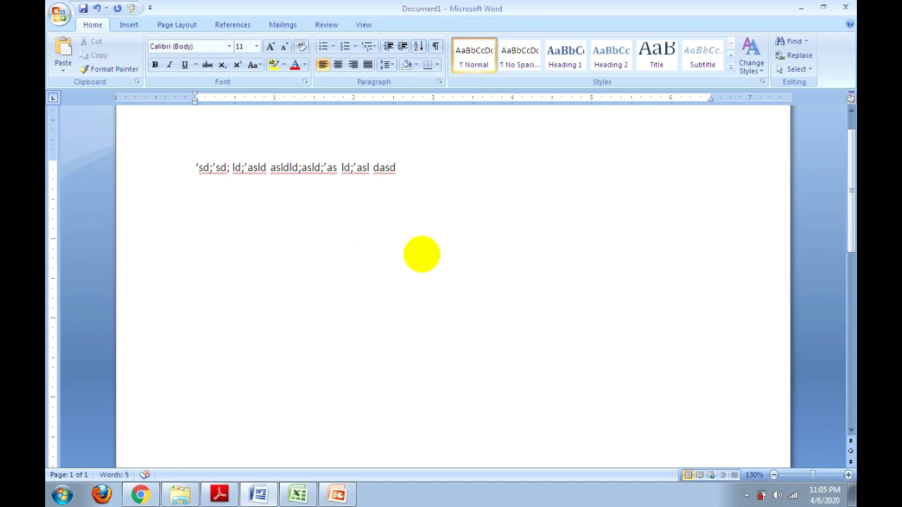
key("ctrl+Return")
scroll(421, 253, "up", 2)
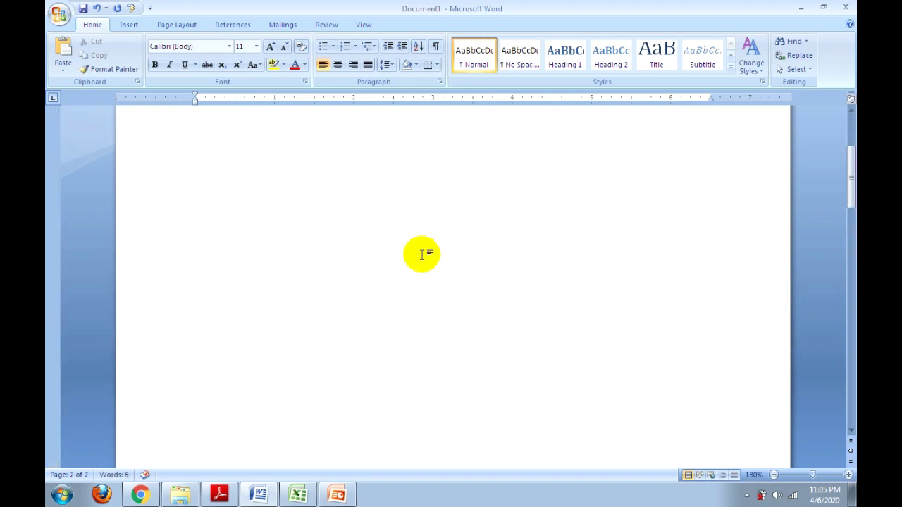
scroll(421, 254, "up", 13)
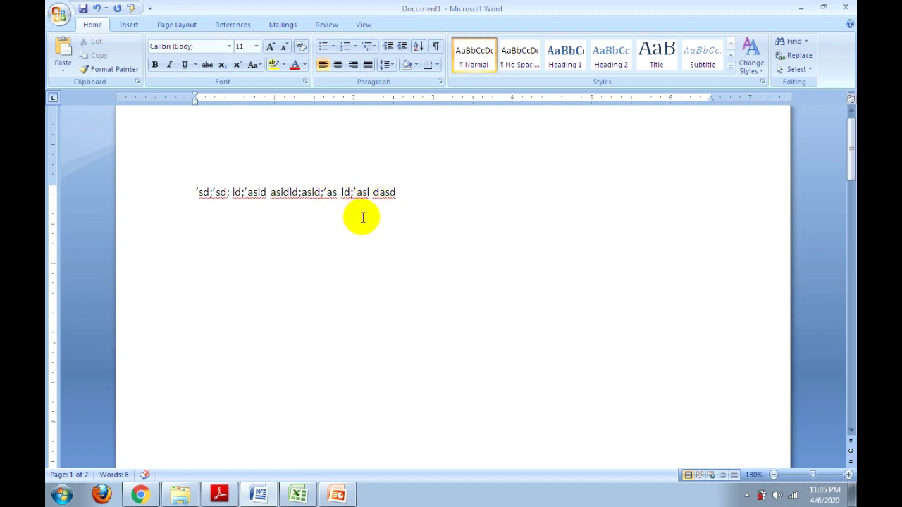
scroll(362, 253, "down", 5)
scroll(370, 266, "down", 3)
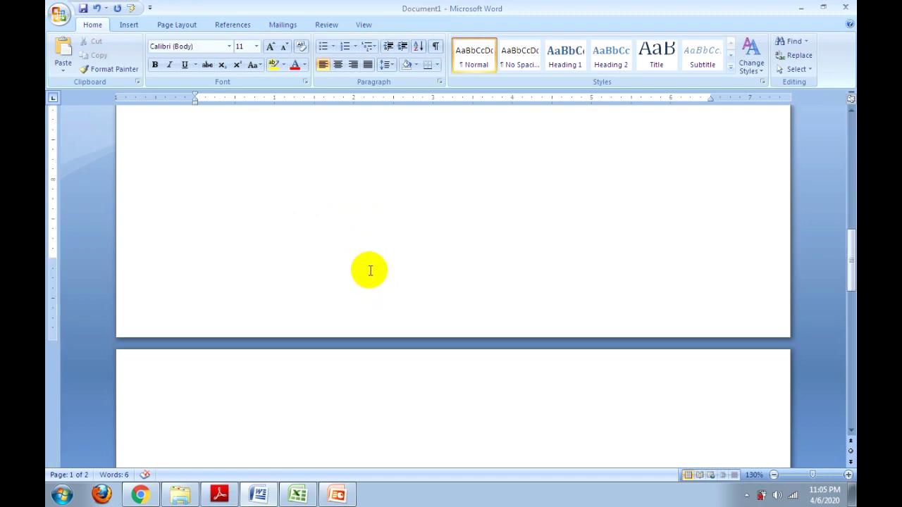
scroll(366, 270, "down", 3)
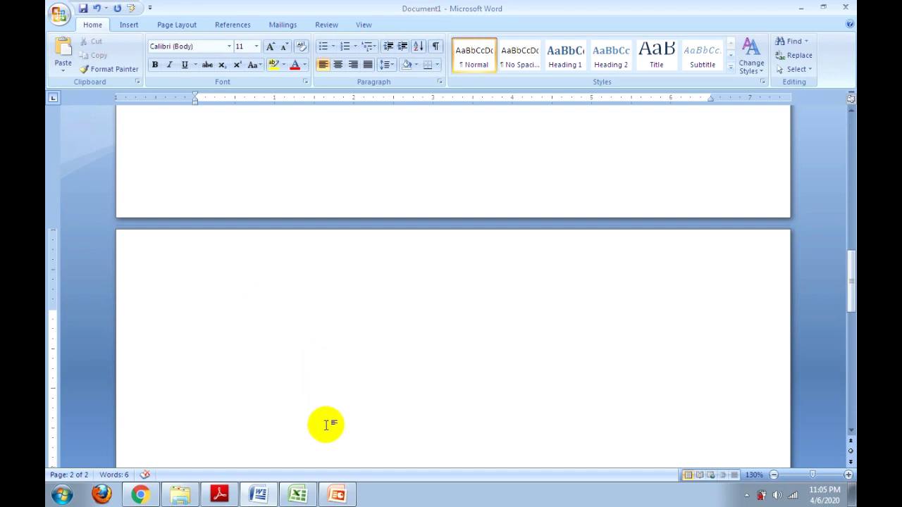
left_click(220, 493)
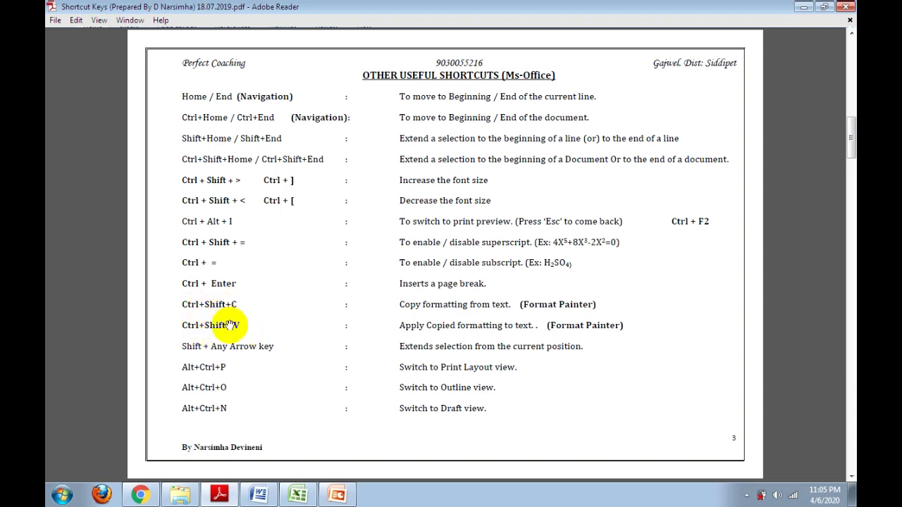
Replace the gibberish first line with the word Apple
left_click(259, 495)
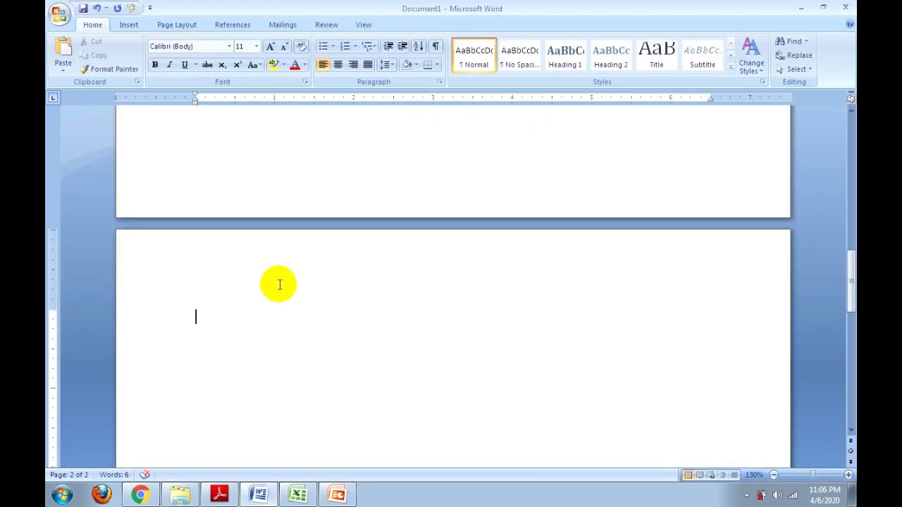
key("ctrl+Home")
left_click_drag(426, 218, 101, 200)
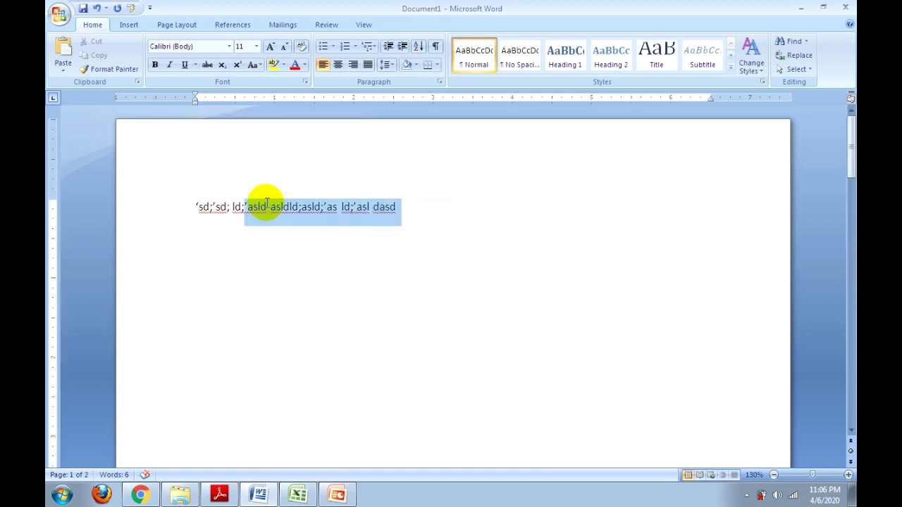
type("Apple")
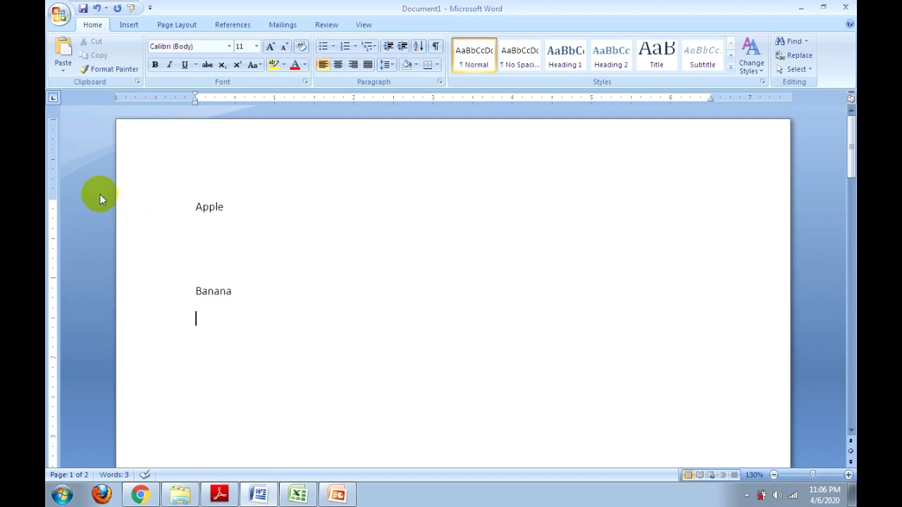
Paste a copy of Apple onto the empty line above Banana
left_click_drag(255, 210, 153, 206)
key("ctrl+c")
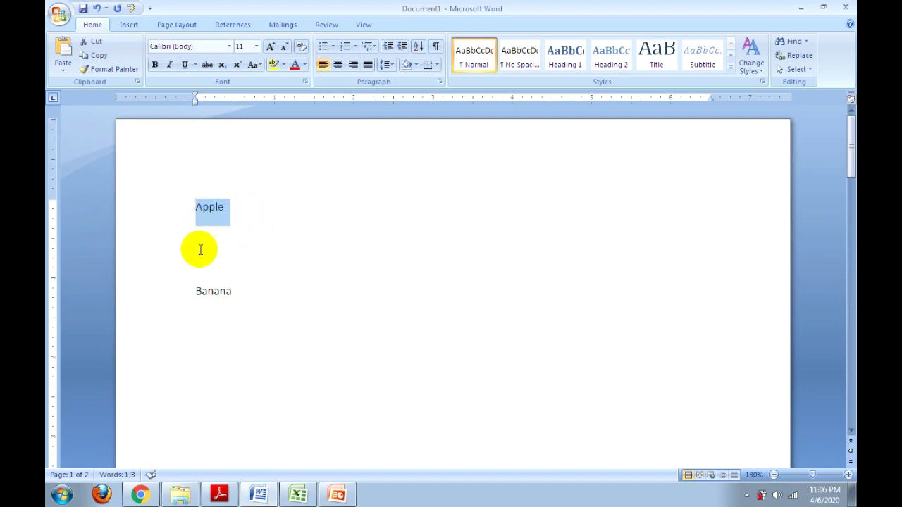
left_click(198, 261)
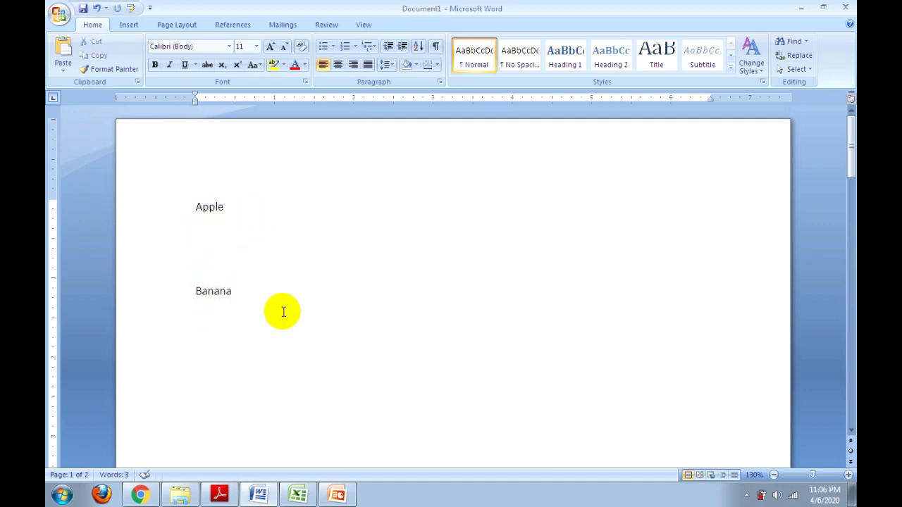
key("ctrl+v")
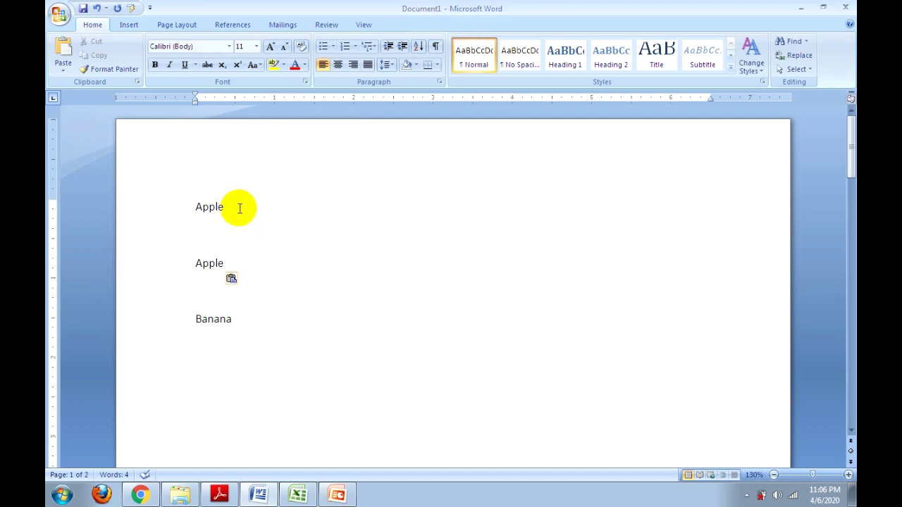
Format the first Apple as red, 18 pt text
double_click(211, 207)
left_click(257, 46)
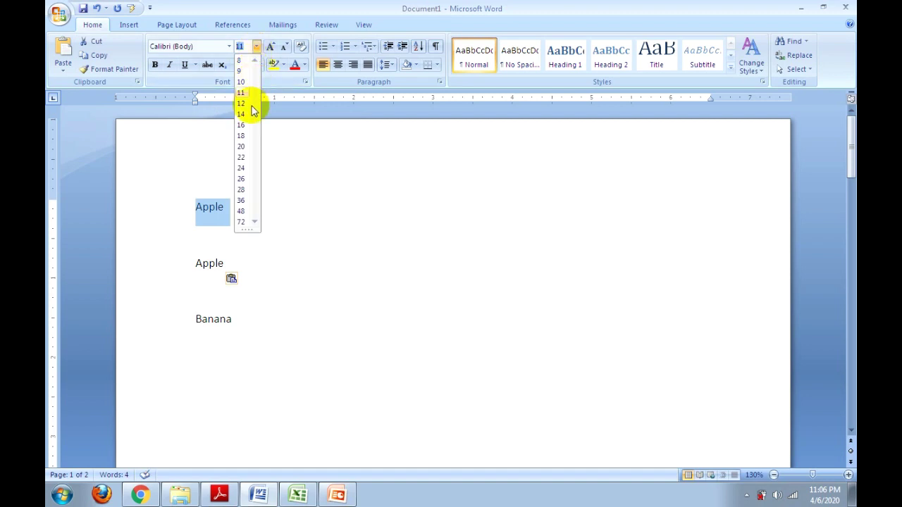
left_click(241, 136)
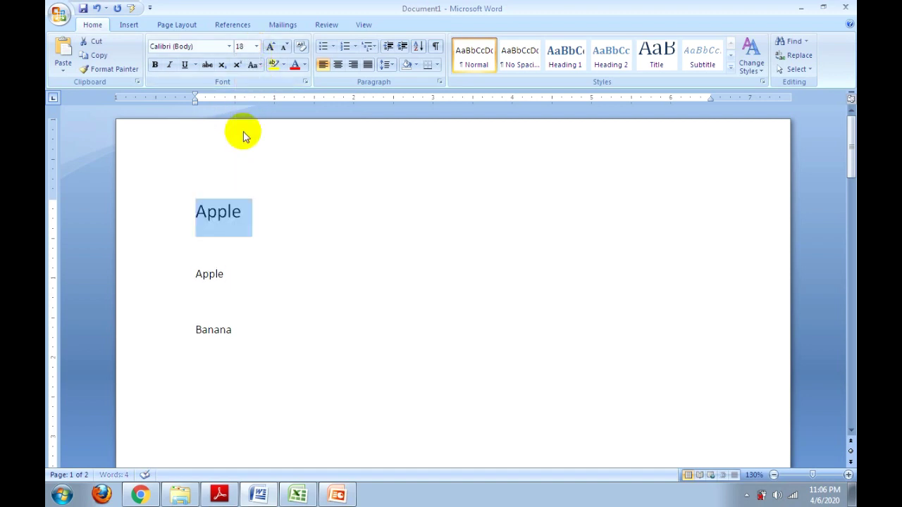
left_click(293, 64)
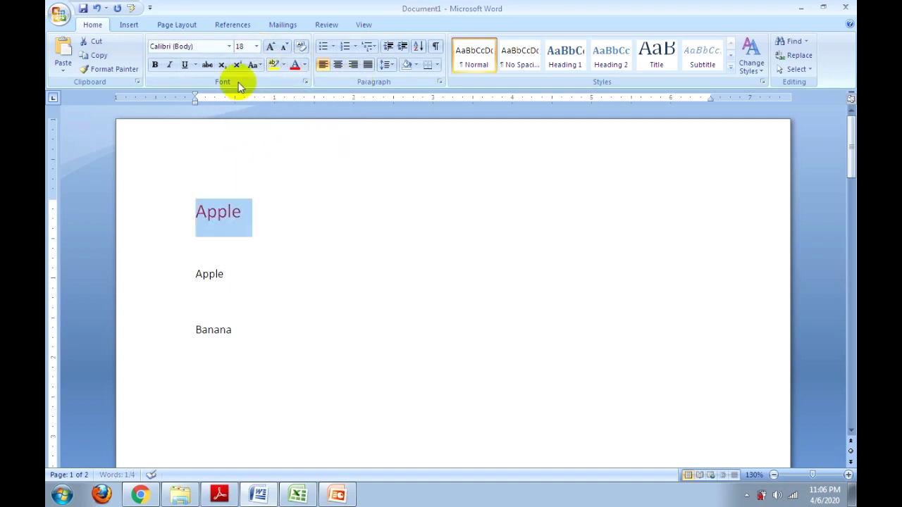
left_click(310, 242)
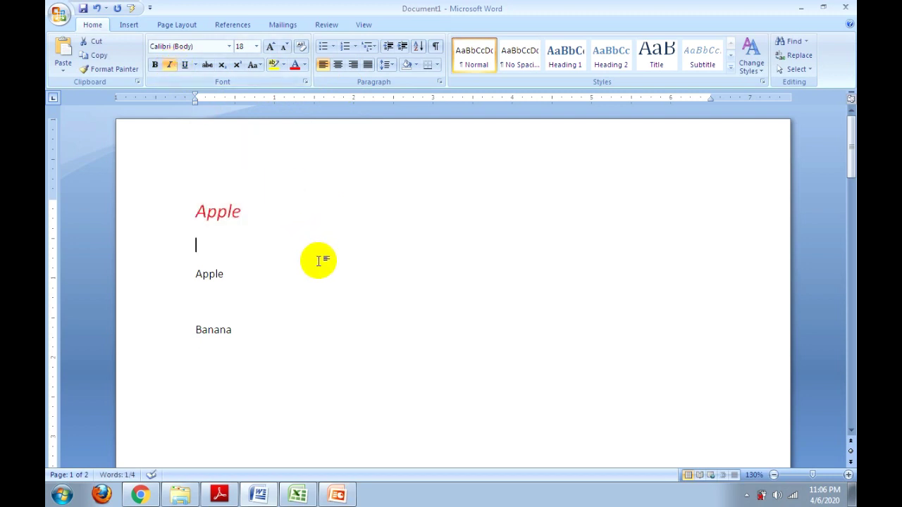
Make the second Apple blue, 16 pt Cambria (Headings) and underlined
left_click_drag(224, 275, 160, 272)
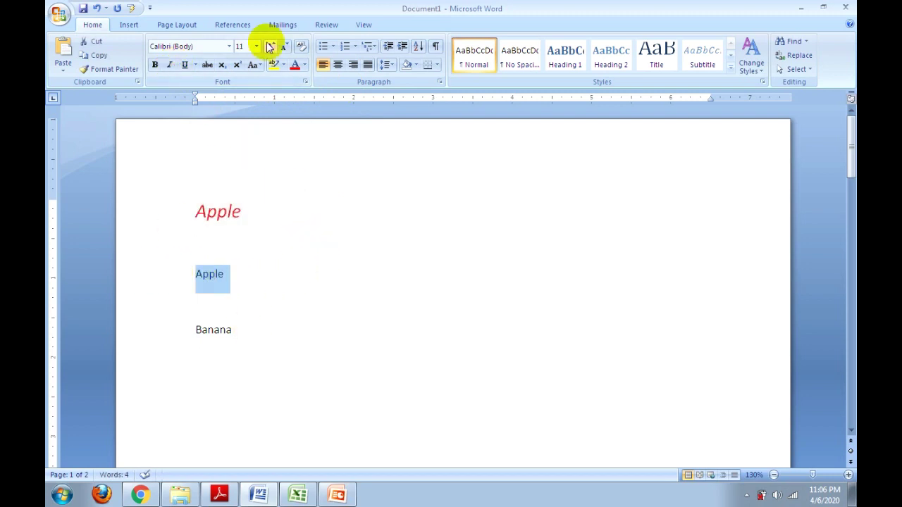
left_click(305, 66)
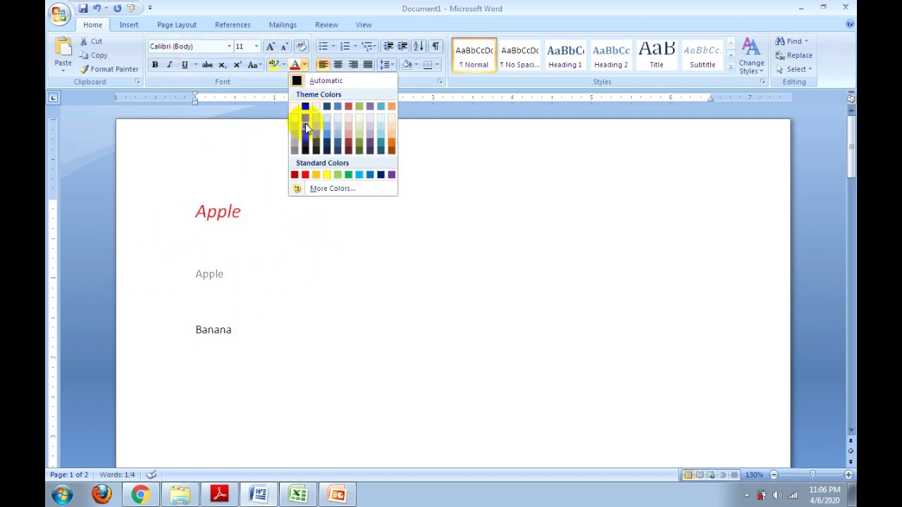
left_click(358, 177)
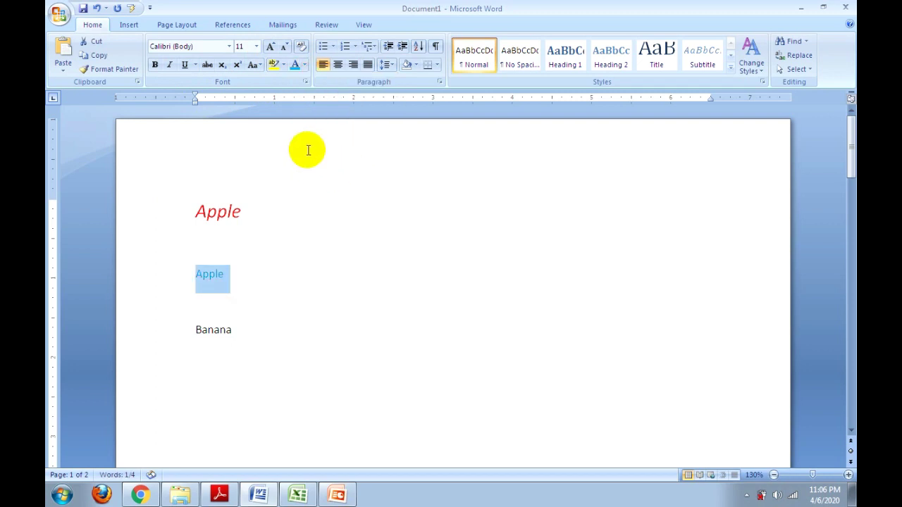
left_click(257, 47)
left_click(241, 124)
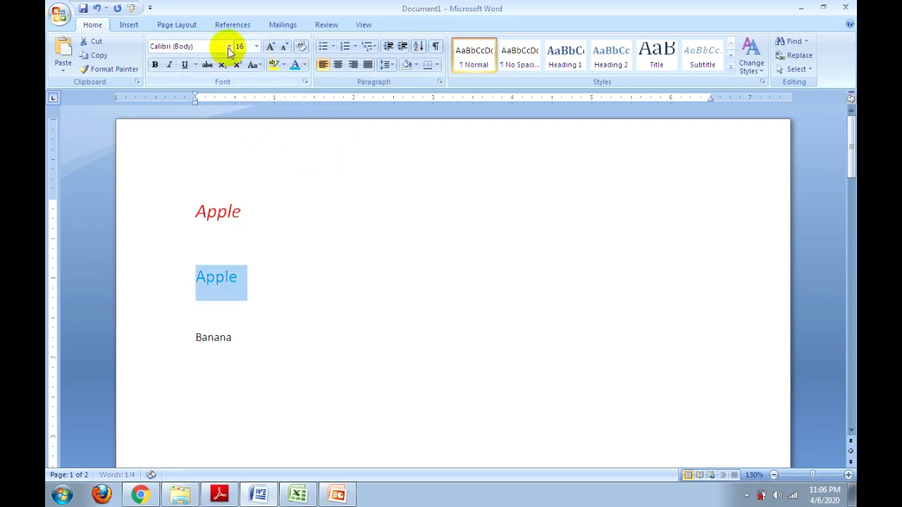
left_click(229, 46)
left_click(211, 83)
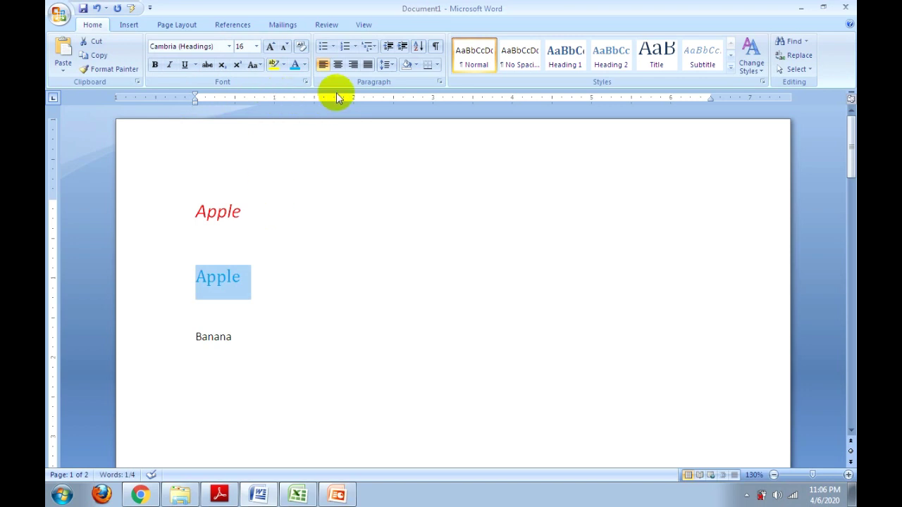
left_click(185, 65)
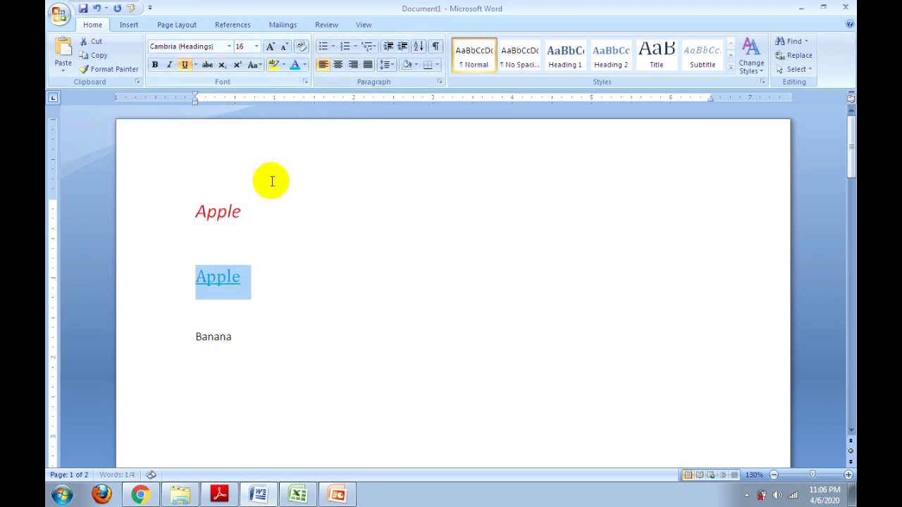
left_click(292, 271)
scroll(292, 271, "down", 2)
Copy the first Apple's red italic 18 pt formatting and paste it onto Banana
scroll(279, 274, "up", 1)
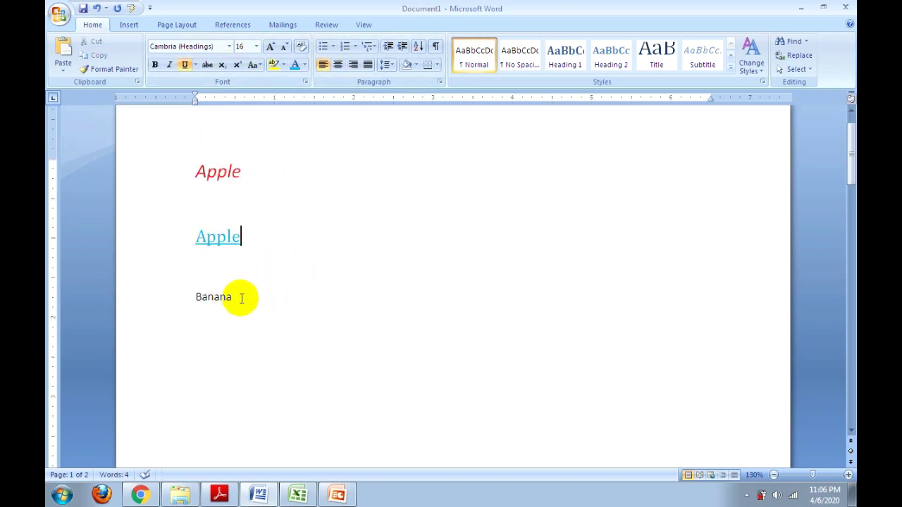
left_click(244, 306)
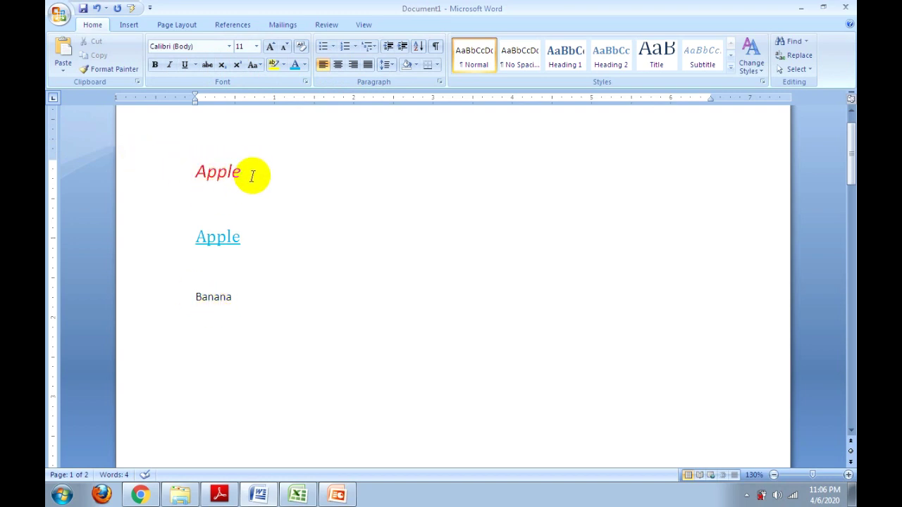
left_click_drag(251, 174, 177, 169)
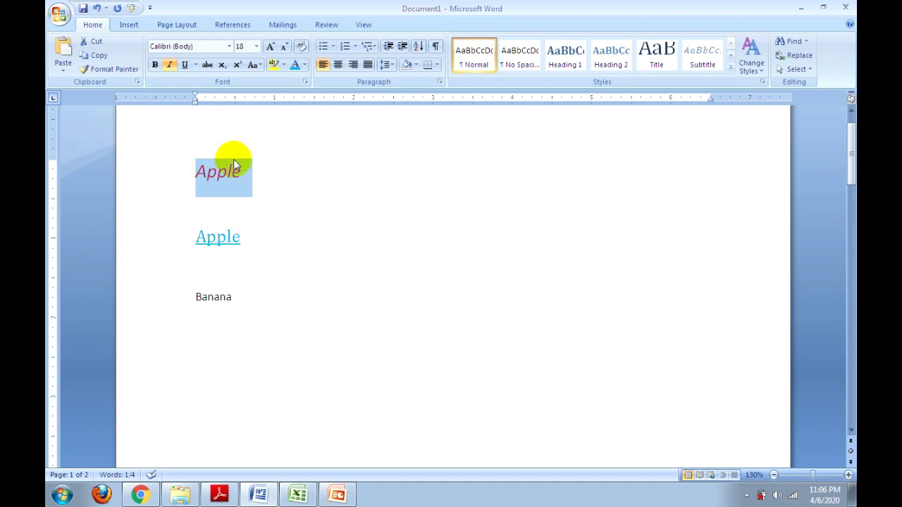
left_click_drag(243, 305, 157, 302)
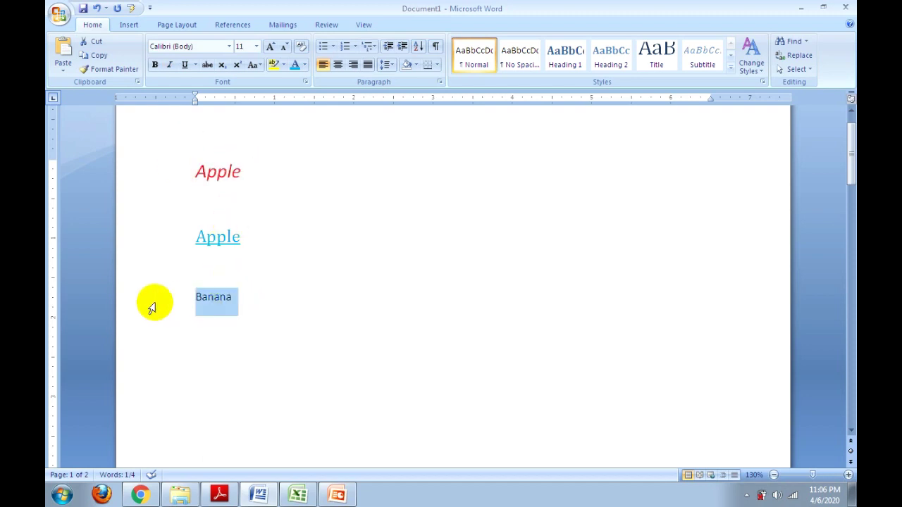
key("ctrl+shift+v")
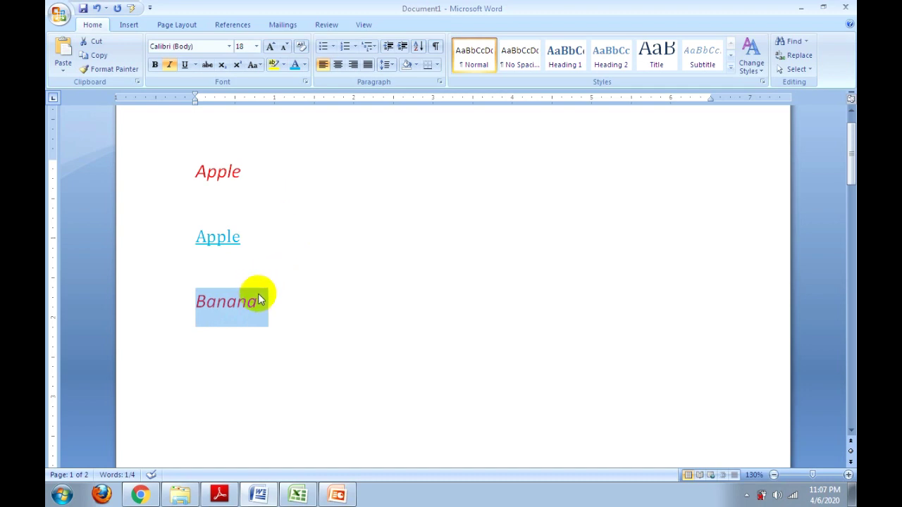
left_click(312, 277)
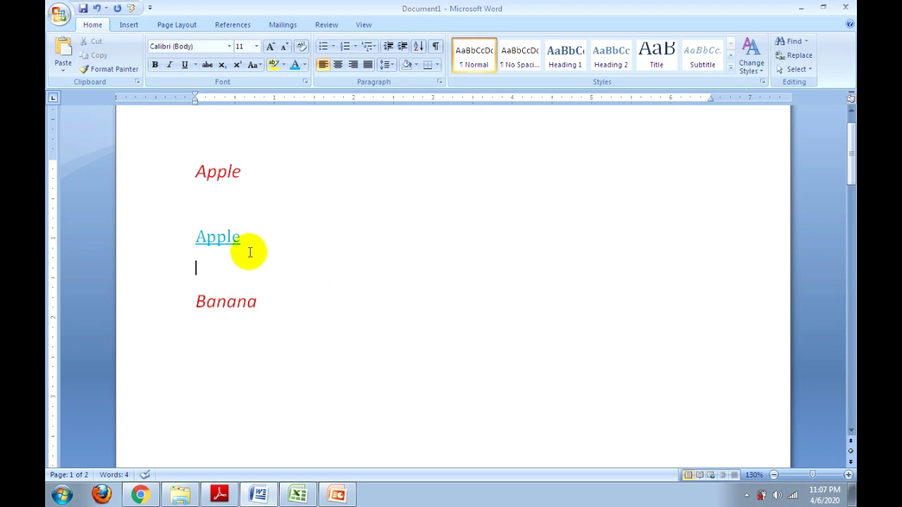
Use Format Painter to give the second Apple the first Apple's red italic style
left_click(312, 208)
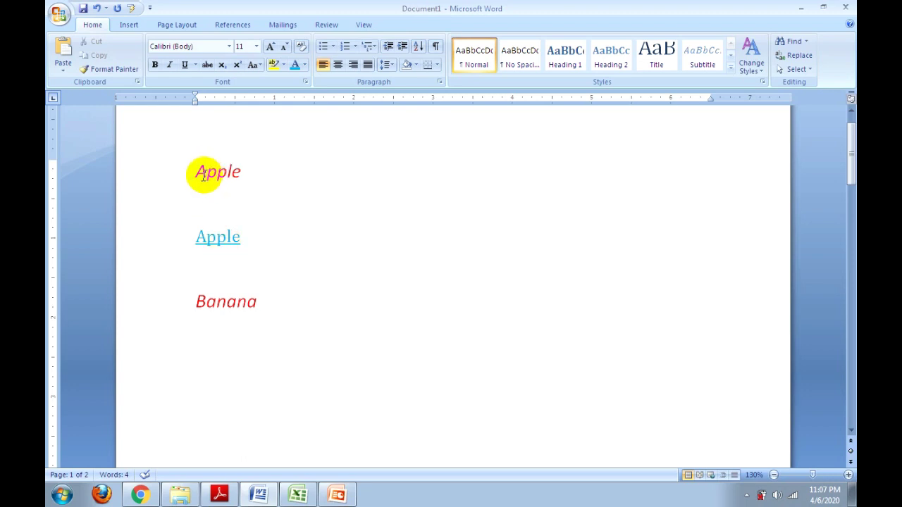
left_click(197, 172)
left_click(109, 69)
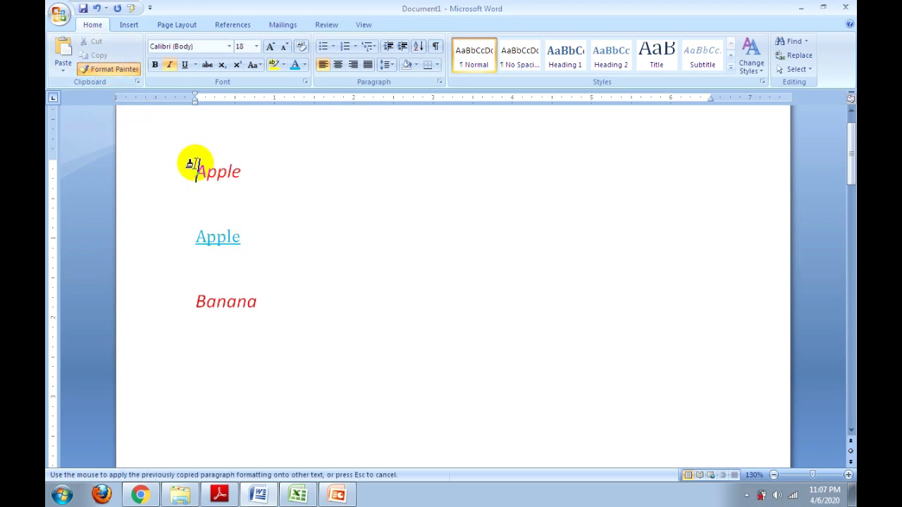
left_click_drag(194, 168, 243, 246)
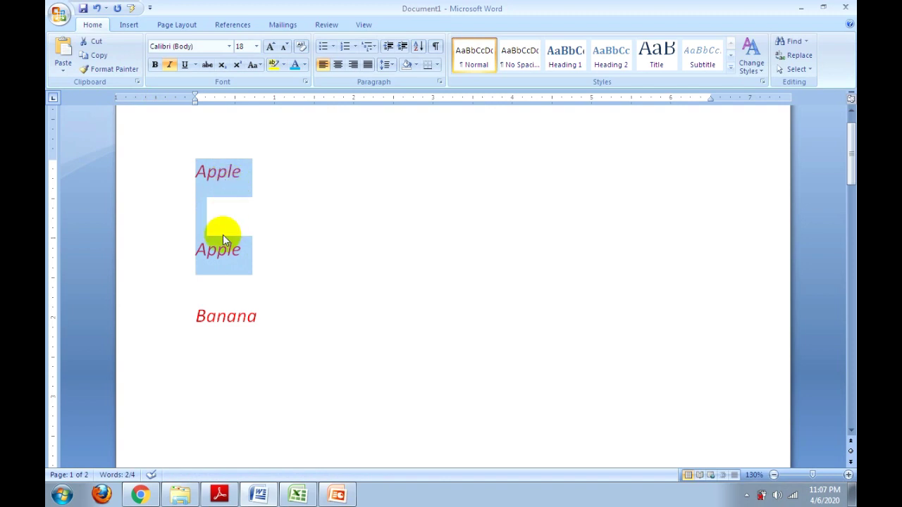
left_click(346, 308)
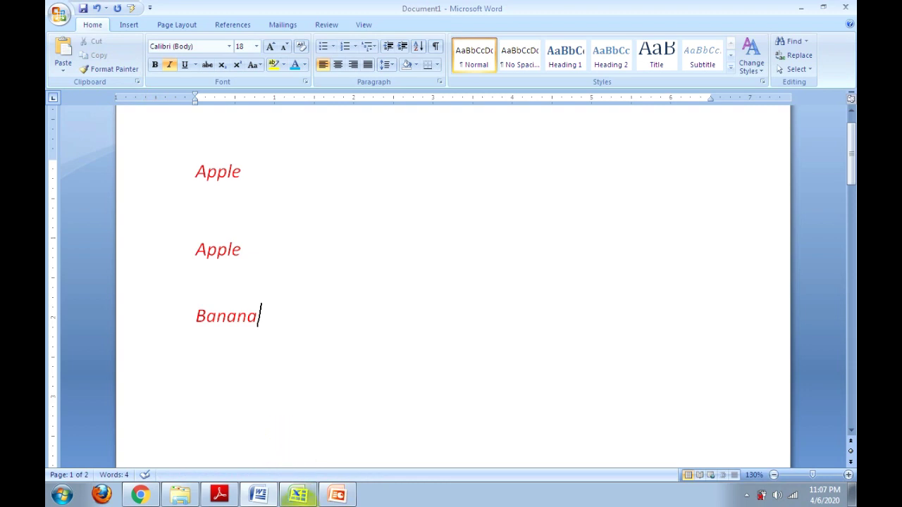
left_click(298, 495)
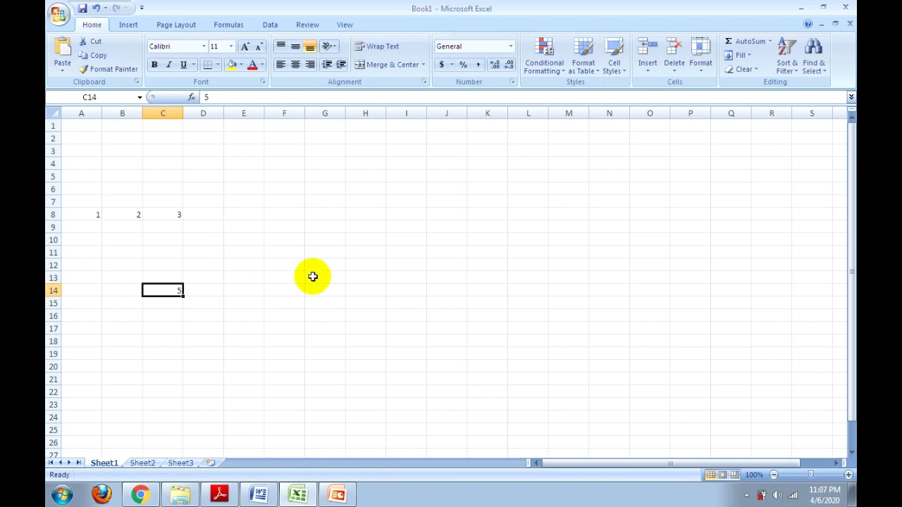
Check the shortcuts PDF in Adobe Reader, then go back to the Word document
left_click(222, 491)
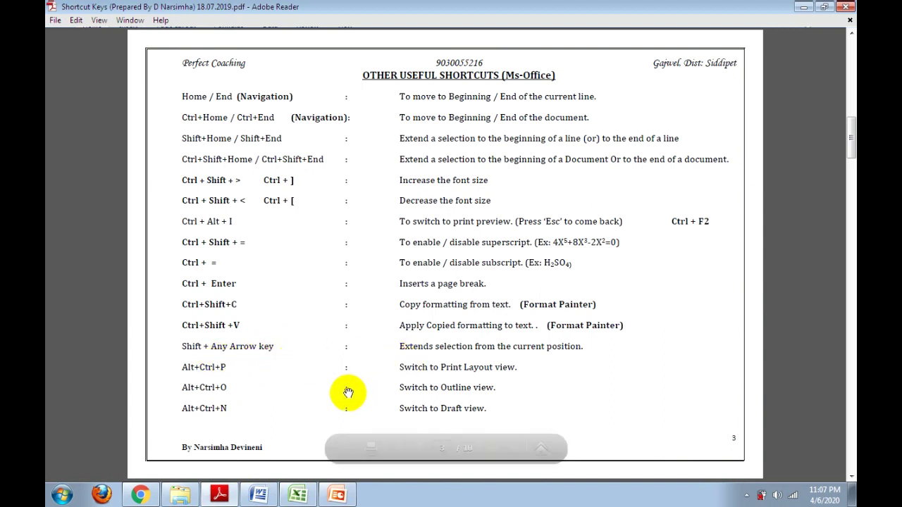
left_click(259, 495)
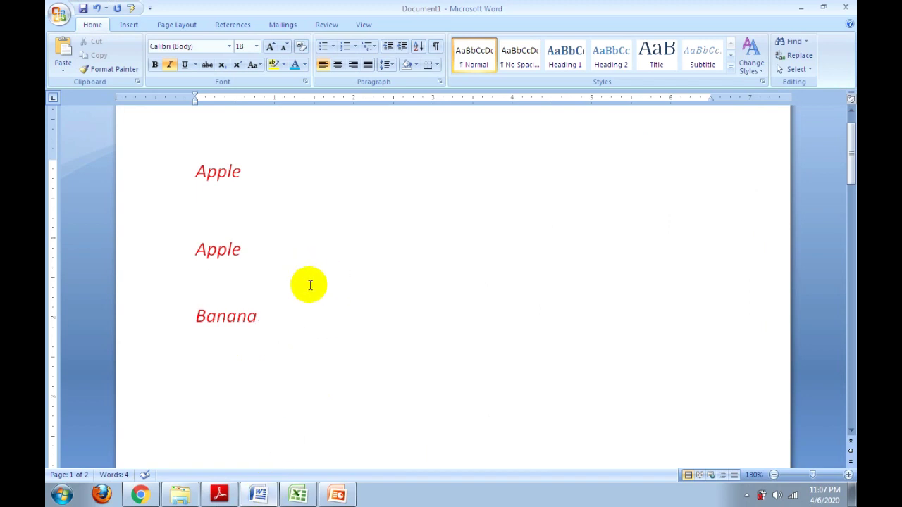
left_click(220, 172)
key("shift+Left")
key("shift+Left")
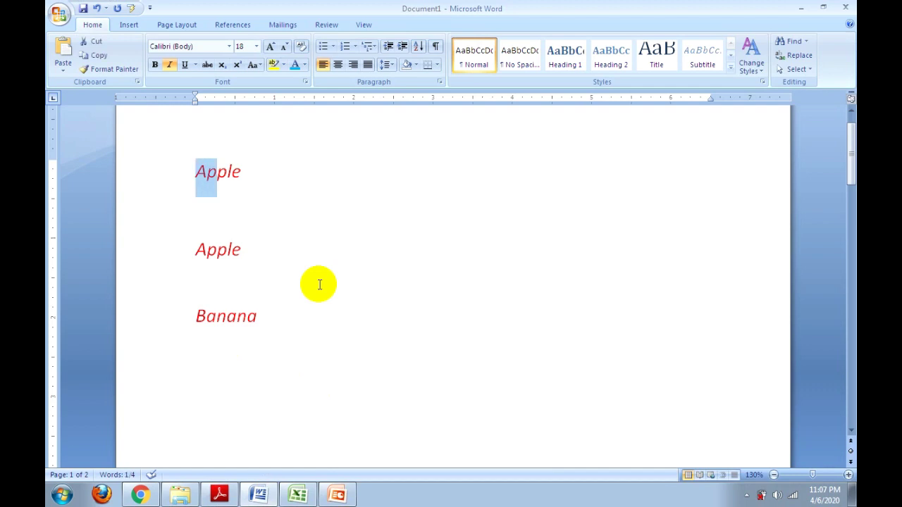
key("Right")
key("shift+Right")
key("shift+Right")
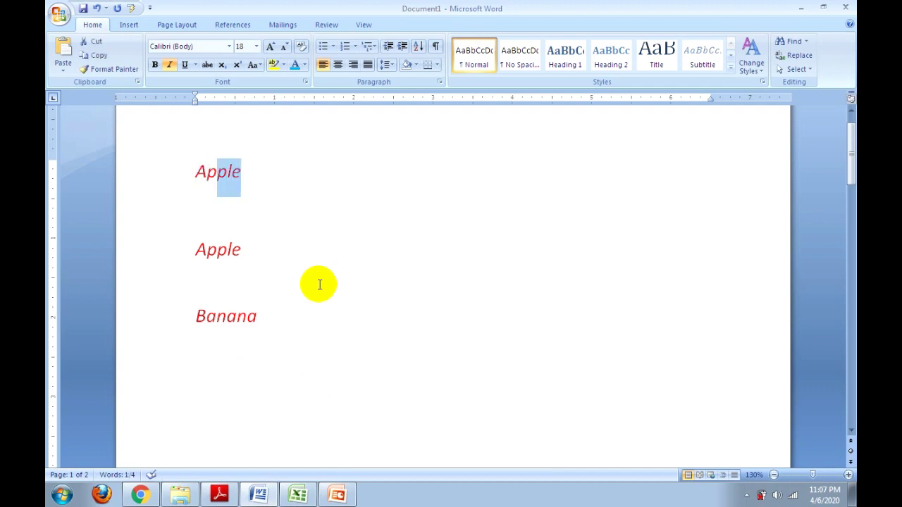
key("Left")
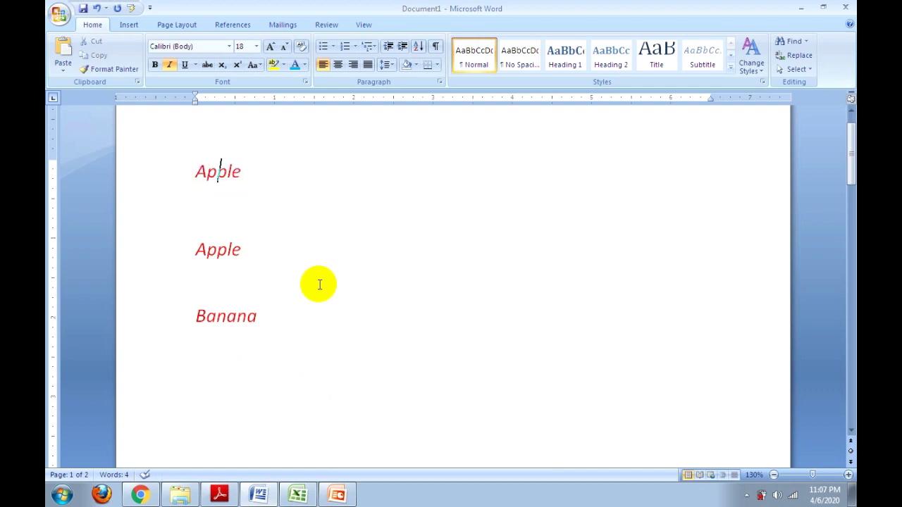
key("shift+Left")
key("shift+Left")
key("Right")
key("shift+Down")
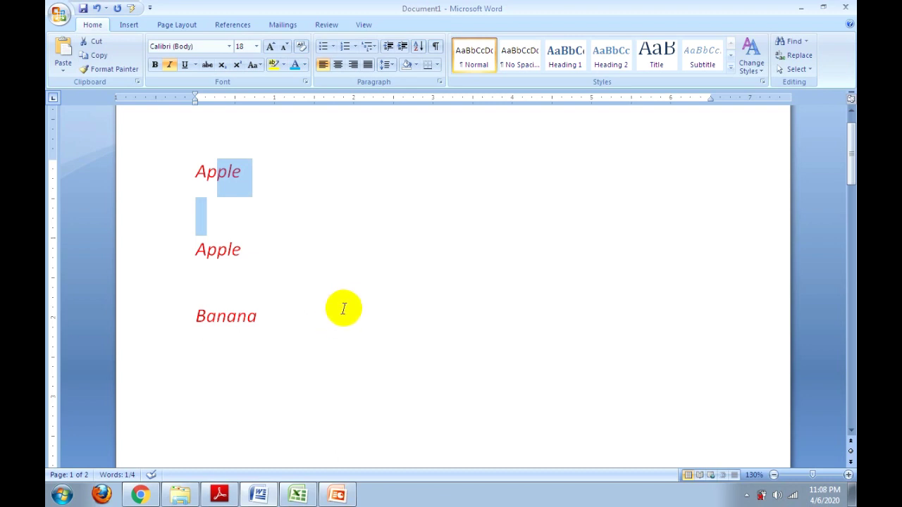
left_click(255, 172)
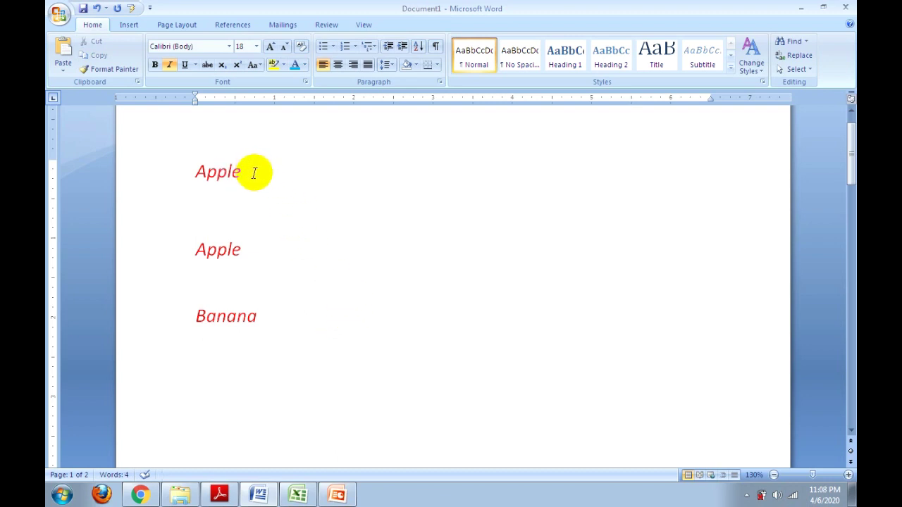
Practise selecting the Apple lines with Shift+Home and Shift+End
scroll(211, 190, "up", 1)
left_click_drag(191, 210, 267, 304)
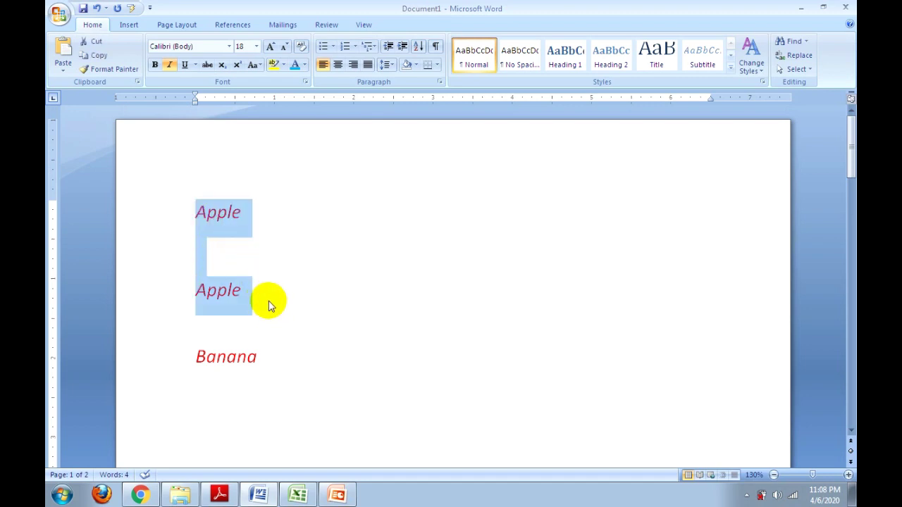
left_click(250, 246)
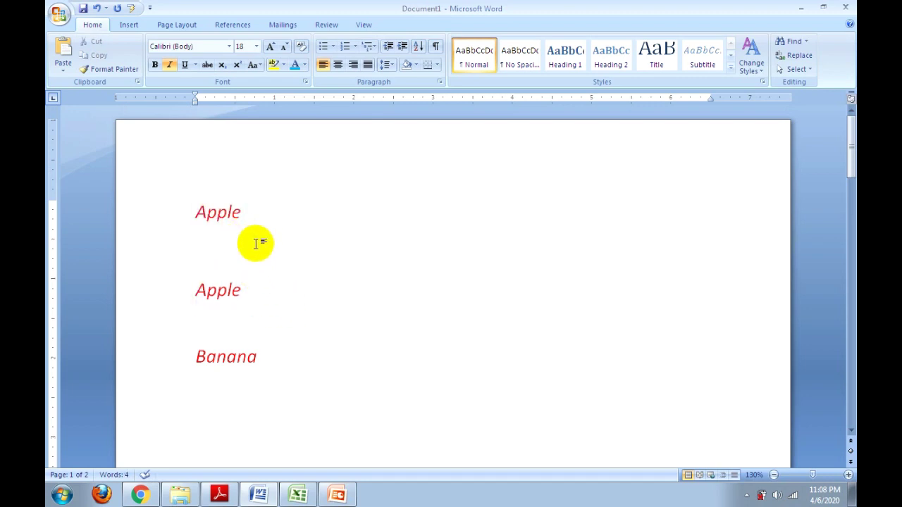
left_click(251, 213)
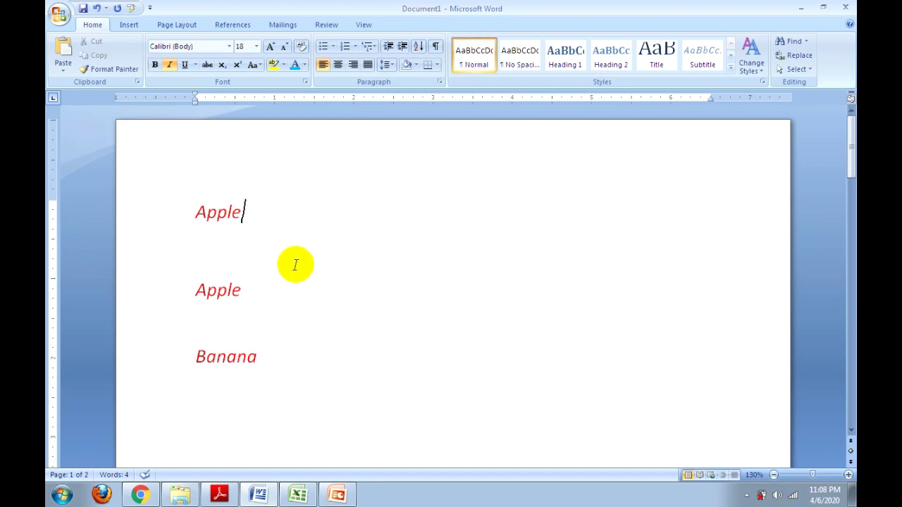
key("shift+Home")
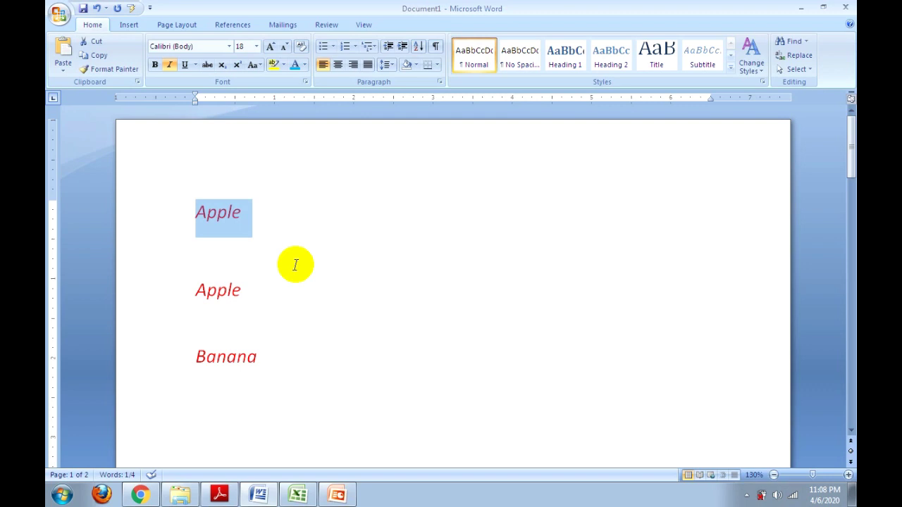
left_click(198, 289)
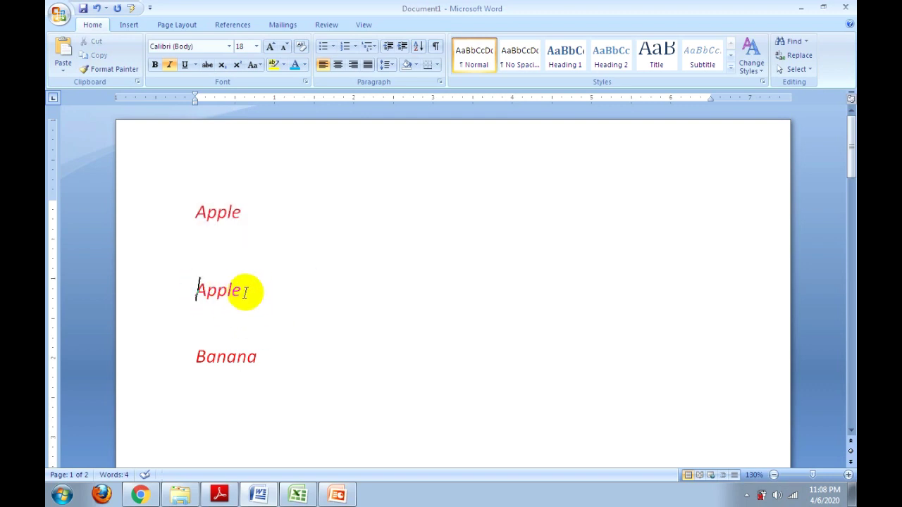
key("shift+End")
left_click(275, 295)
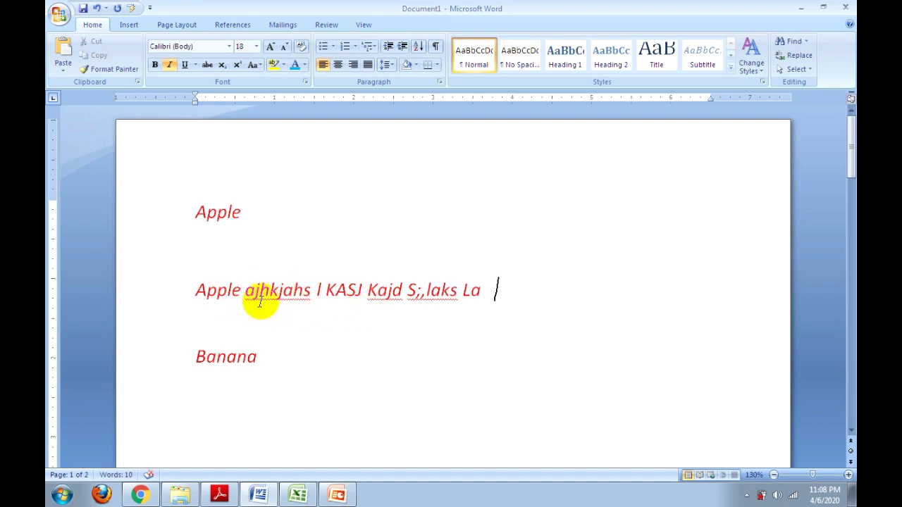
Delete the first filler word following the second Apple
left_click_drag(246, 289, 310, 289)
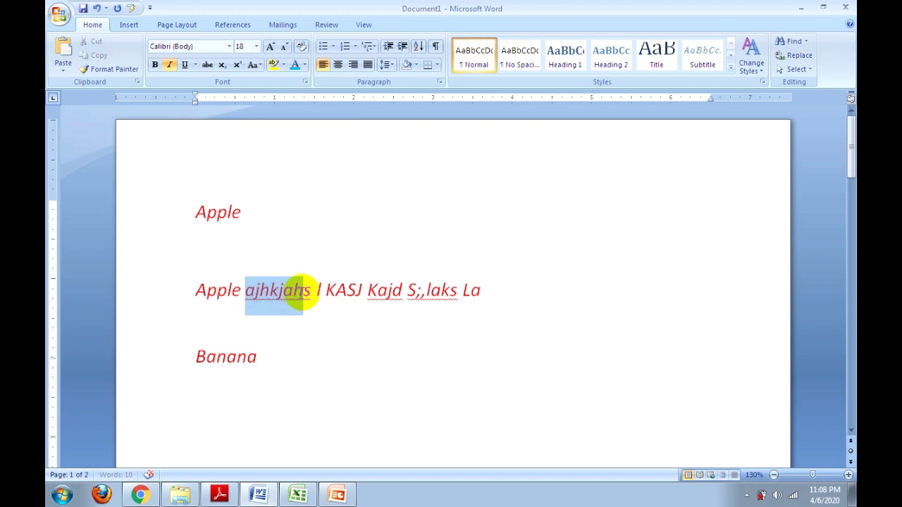
left_click(312, 351)
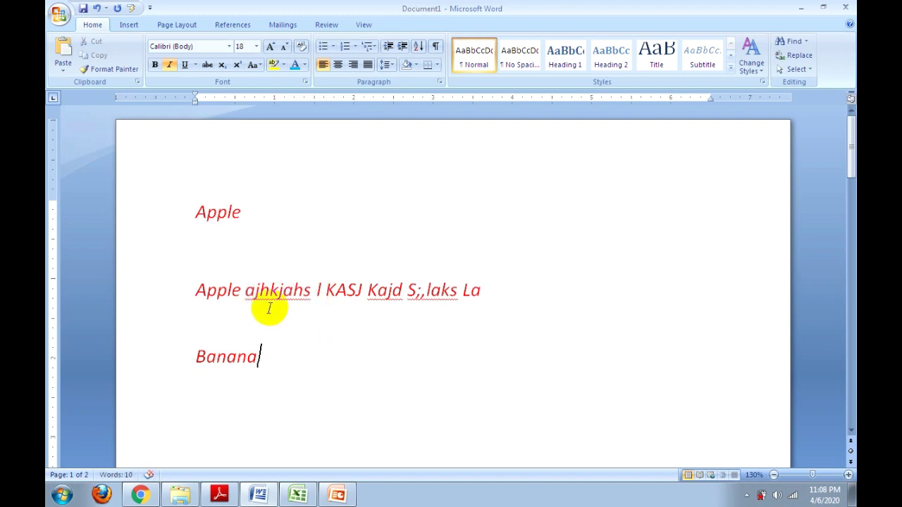
left_click(247, 290)
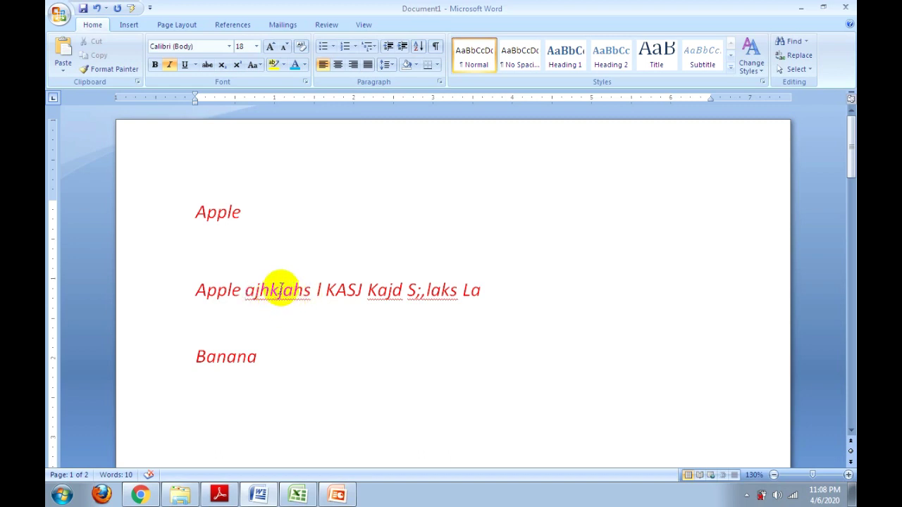
double_click(279, 289)
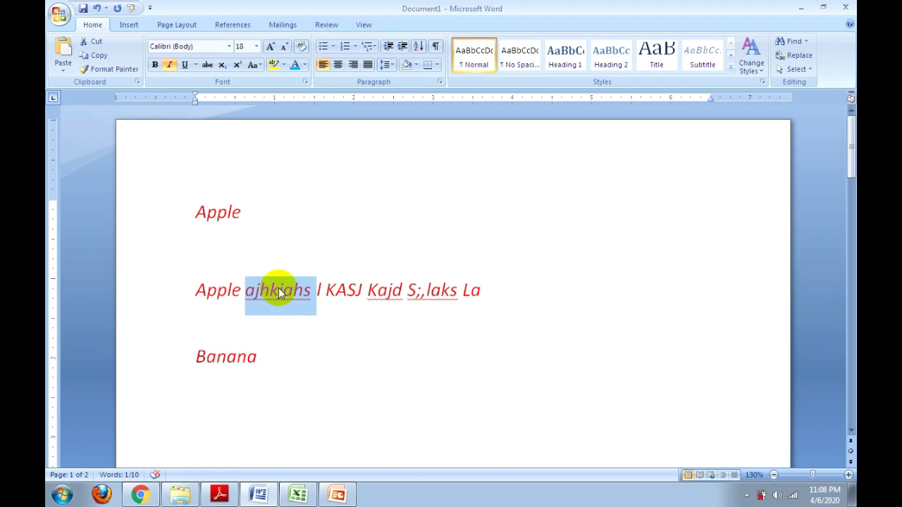
key("Delete")
scroll(237, 308, "down", 1)
scroll(237, 308, "down", 1)
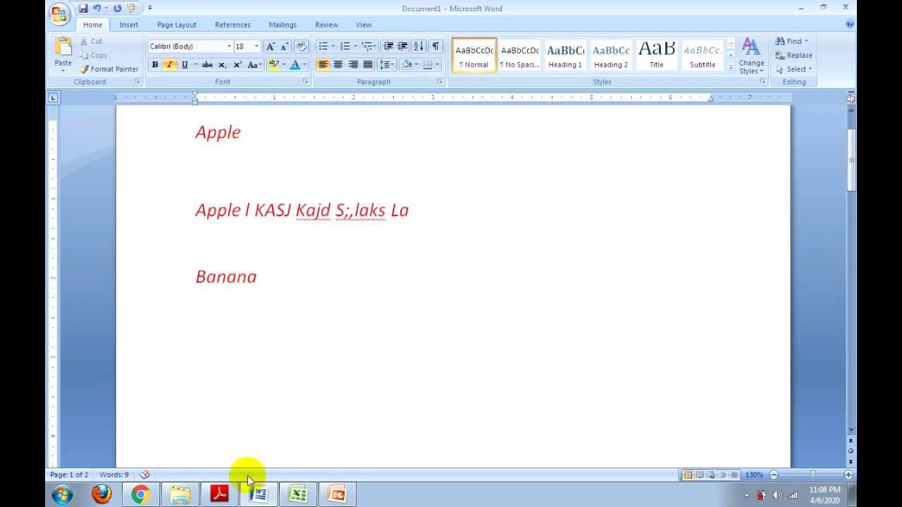
left_click(222, 493)
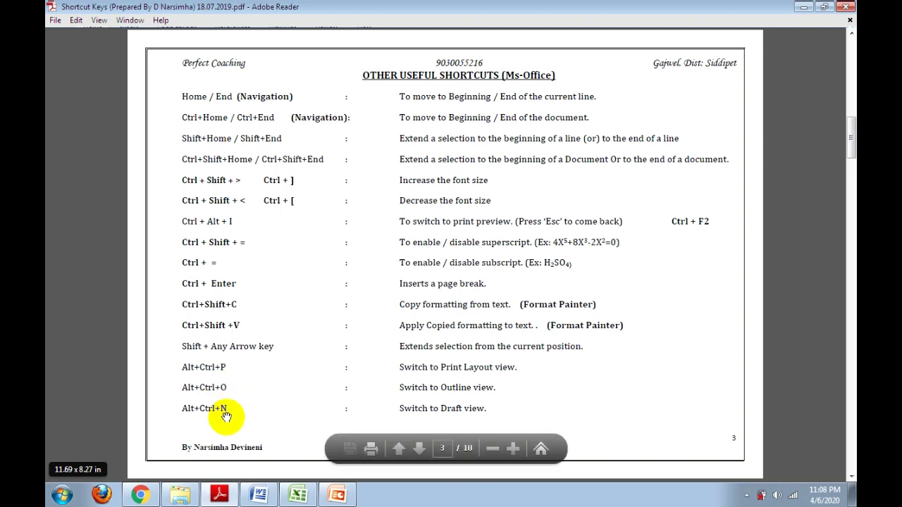
Return from the shortcuts PDF to the Word document
left_click(259, 495)
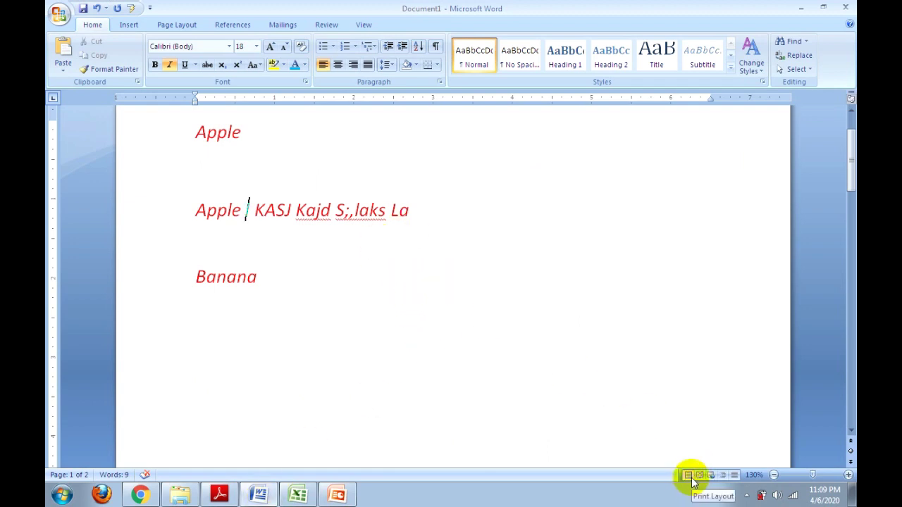
Try Outline, Full Screen Reading, Web Layout and Print Layout views from the status bar
scroll(328, 338, "up", 2)
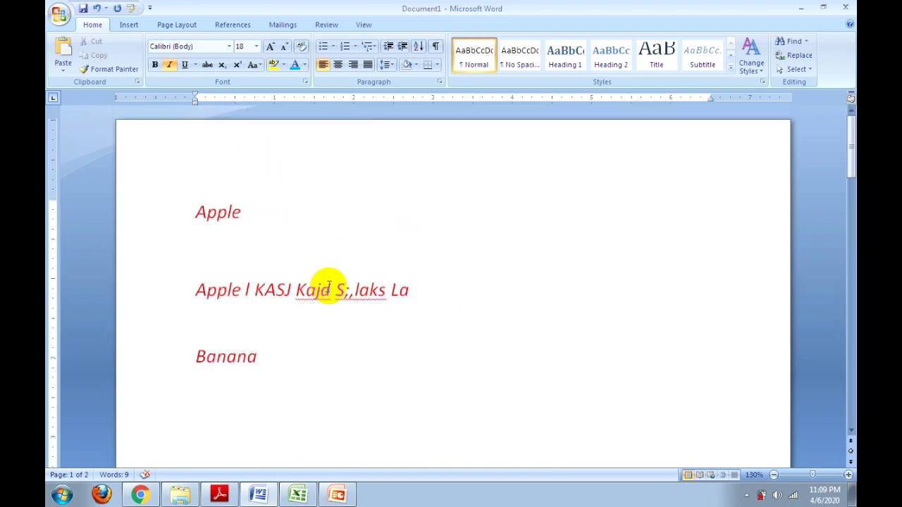
scroll(339, 263, "down", 2)
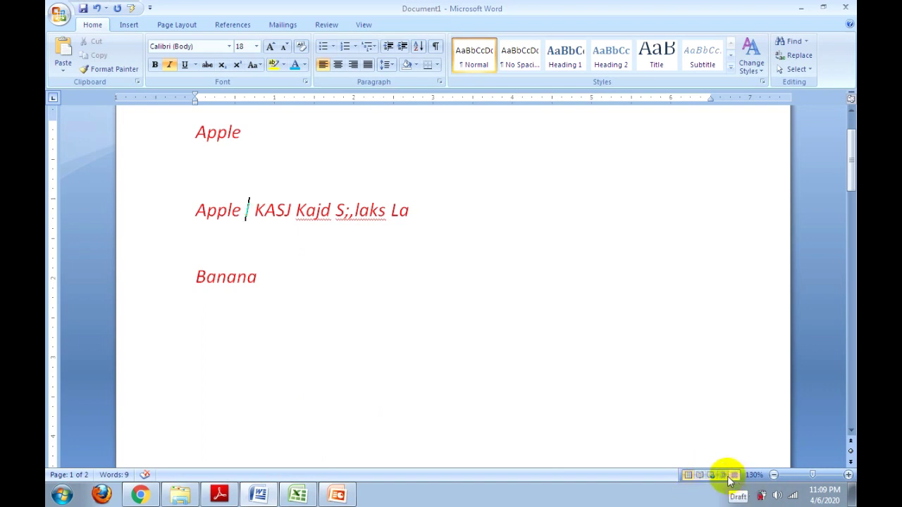
left_click(722, 476)
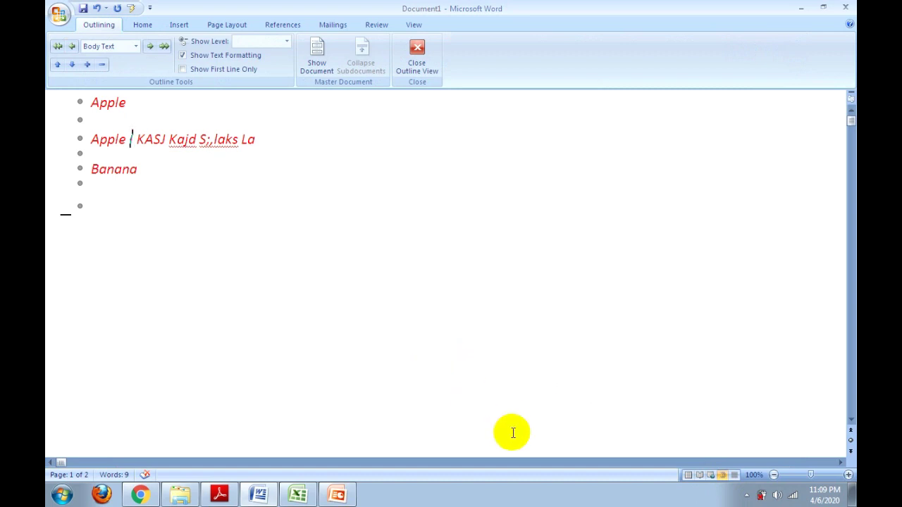
left_click(700, 475)
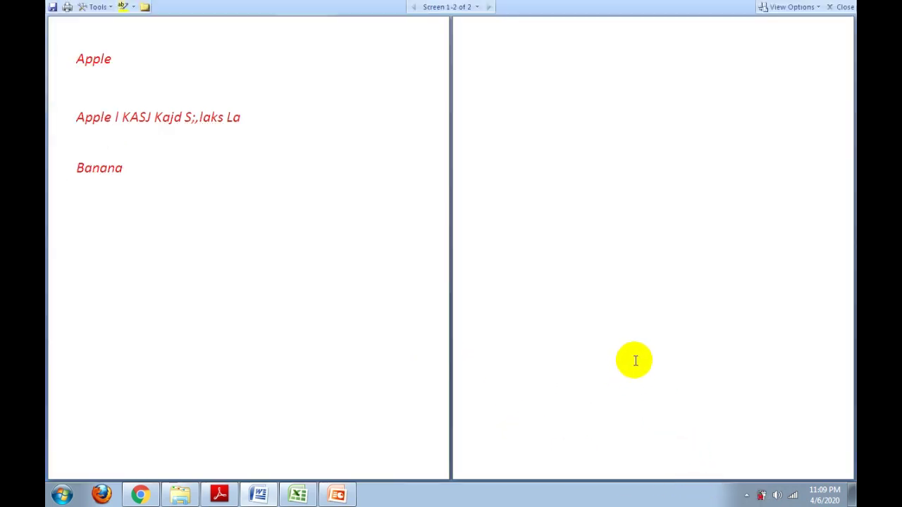
key("Escape")
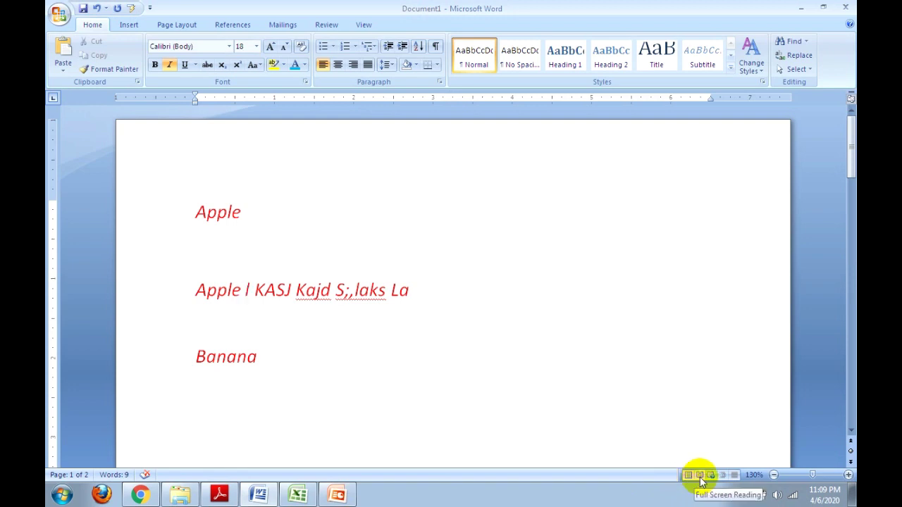
left_click(711, 476)
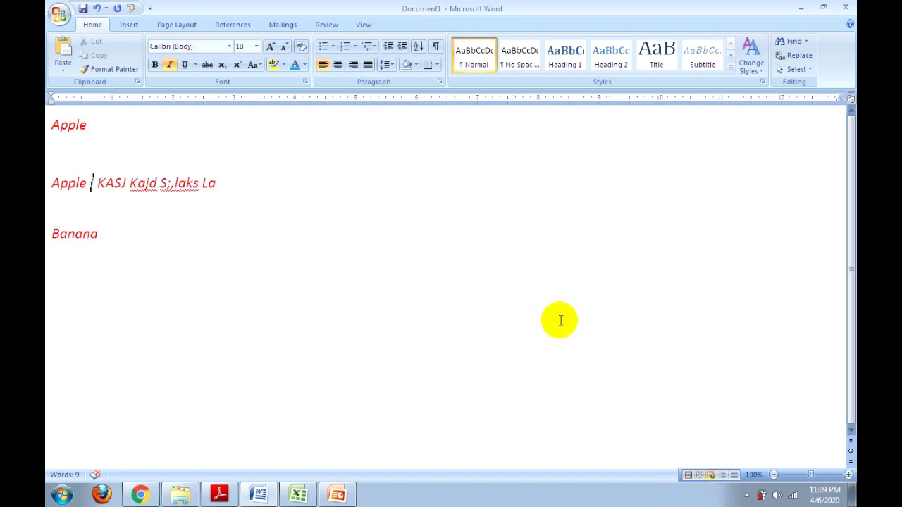
left_click(688, 475)
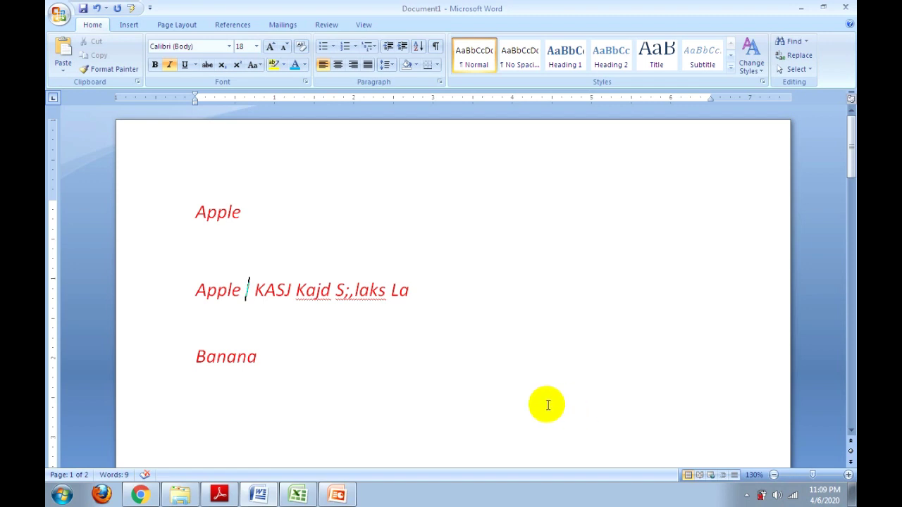
Reopen Outline view, then go back to Print Layout with Ctrl+Alt+P
left_click(722, 475)
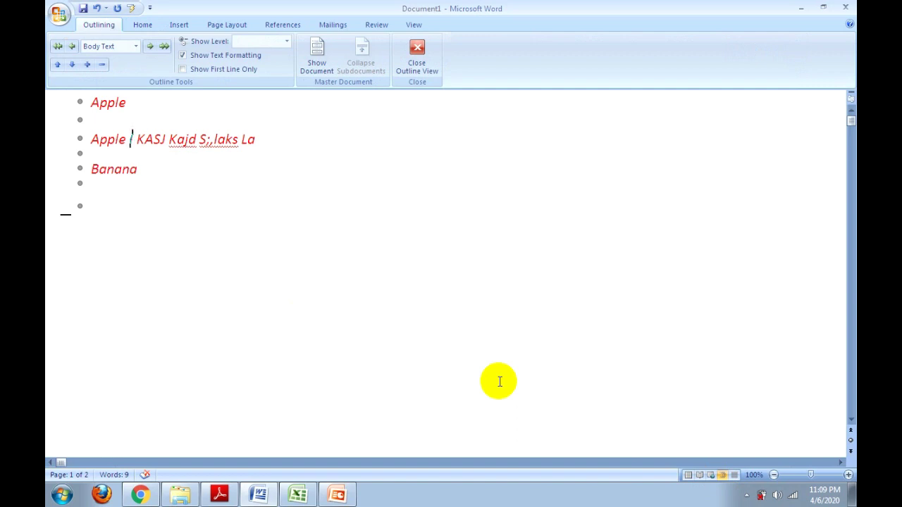
left_click(219, 494)
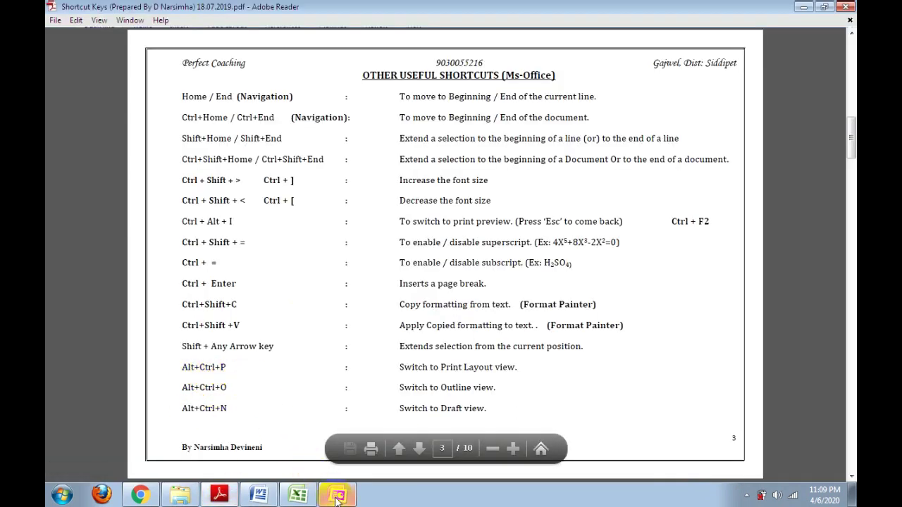
left_click(259, 495)
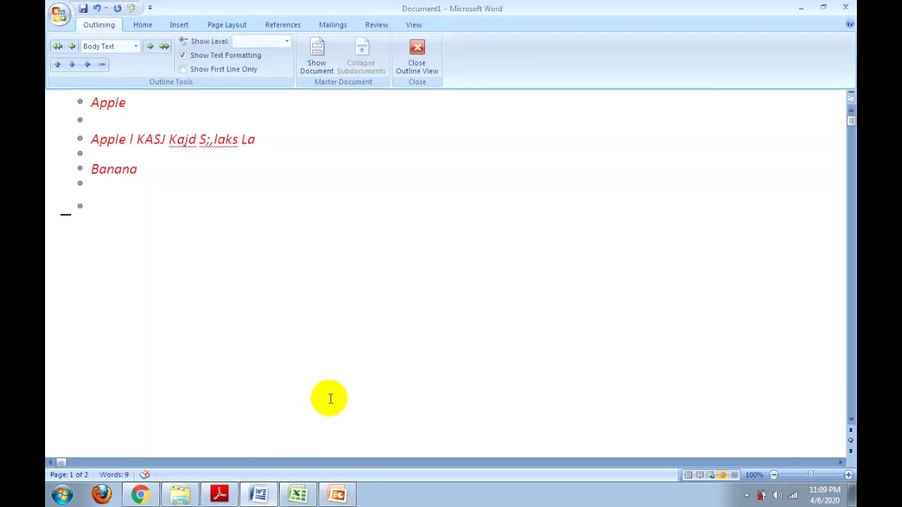
key("ctrl+alt+p")
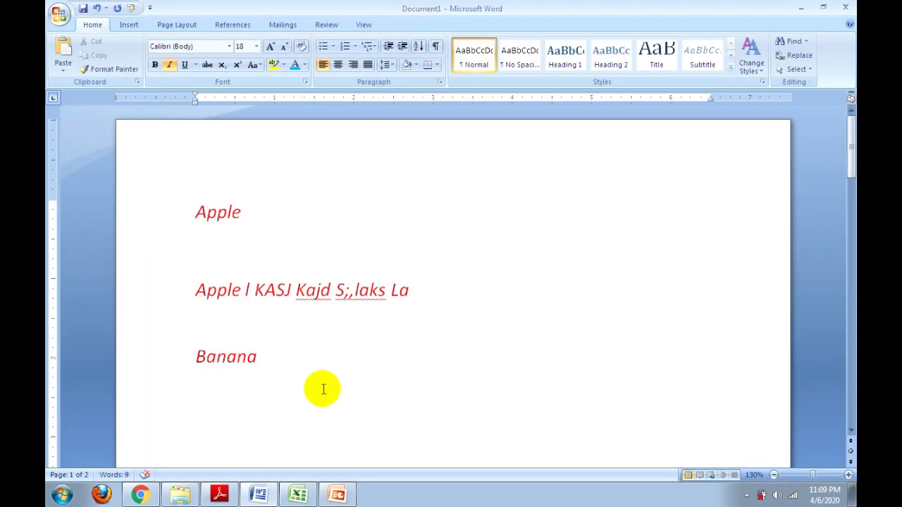
scroll(325, 302, "down", 1)
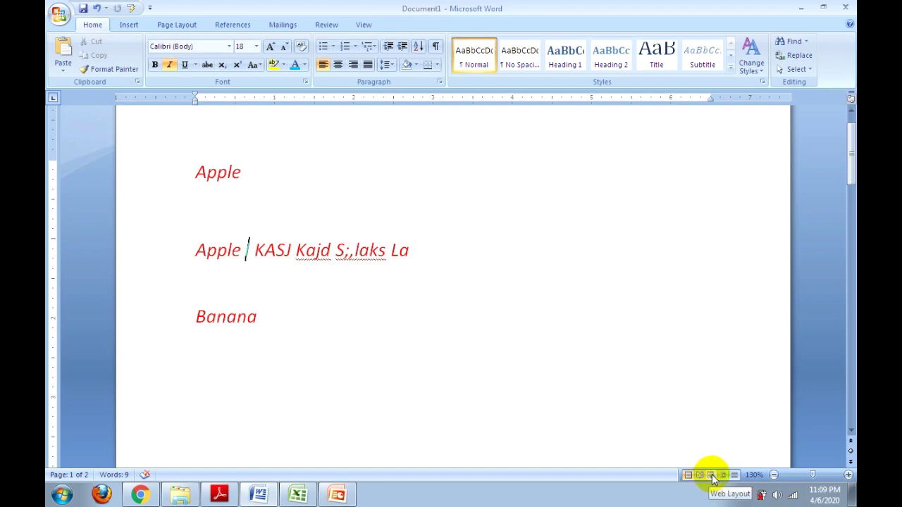
scroll(352, 327, "up", 1)
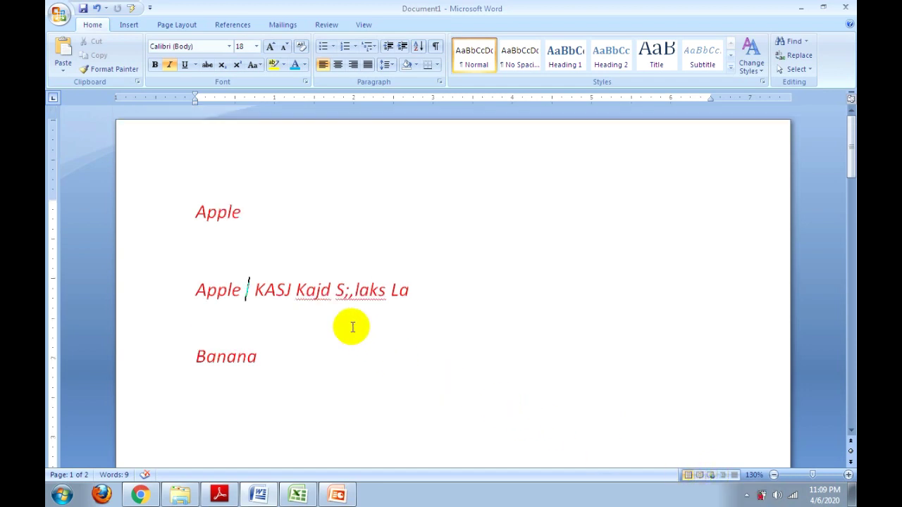
left_click(195, 211)
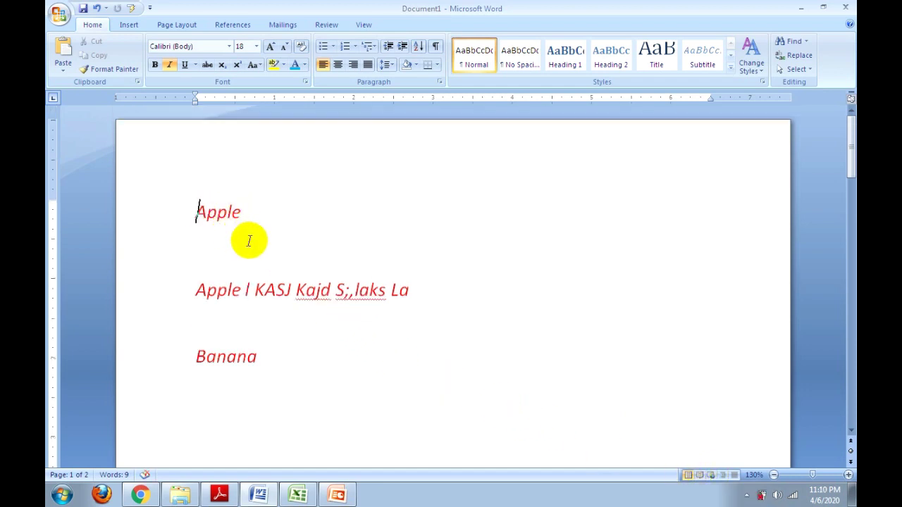
scroll(261, 248, "down", 1)
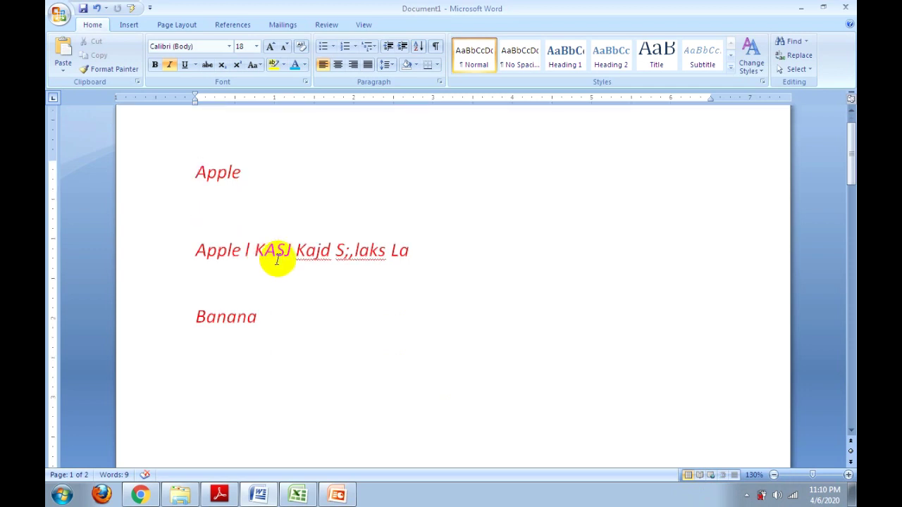
left_click(220, 493)
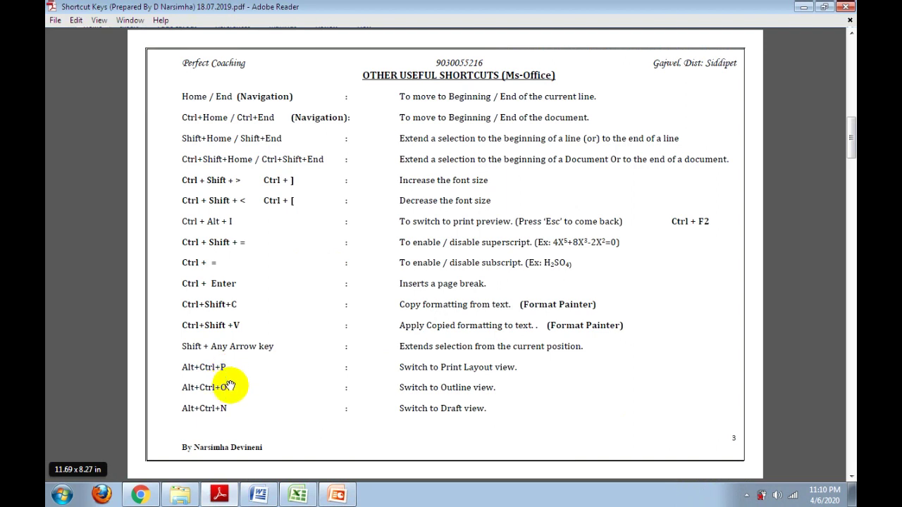
Page through the shortcut-keys PDF to the Chrome shortcuts on page 10, then close Adobe Reader
scroll(223, 411, "down", 3)
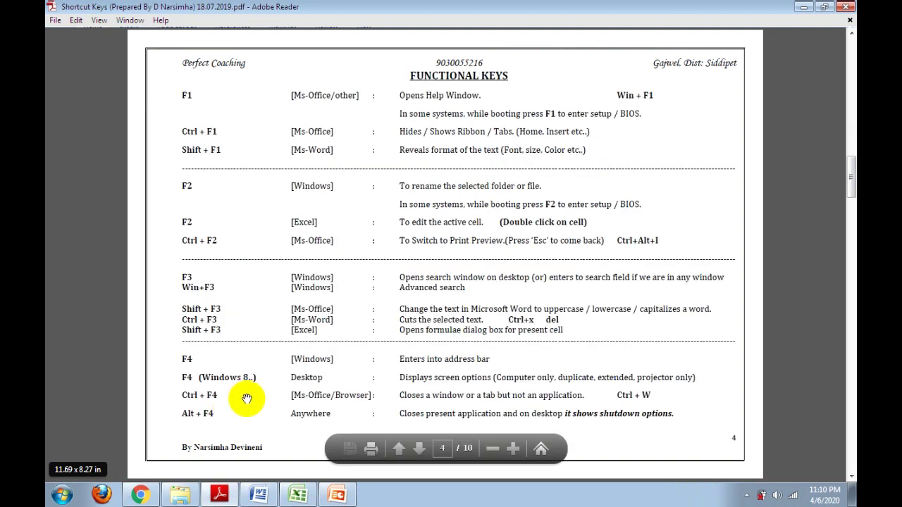
scroll(268, 257, "up", 3)
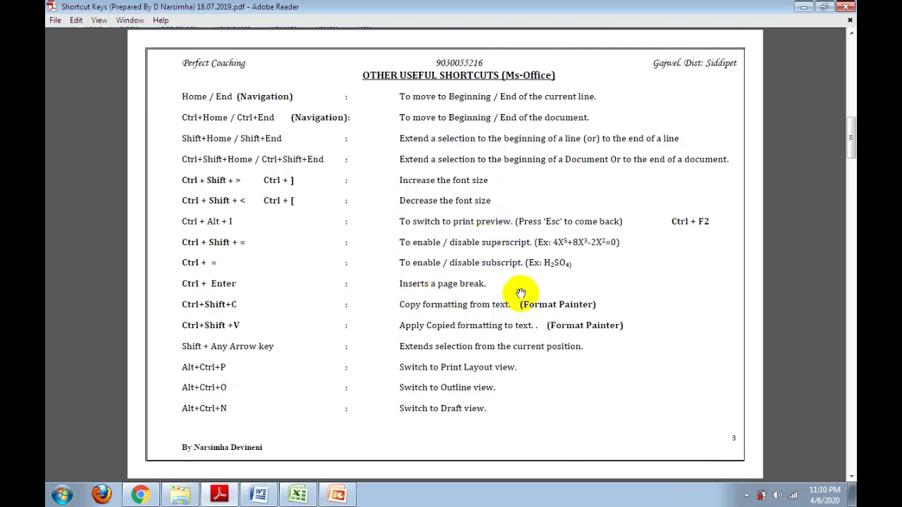
scroll(525, 298, "down", 3)
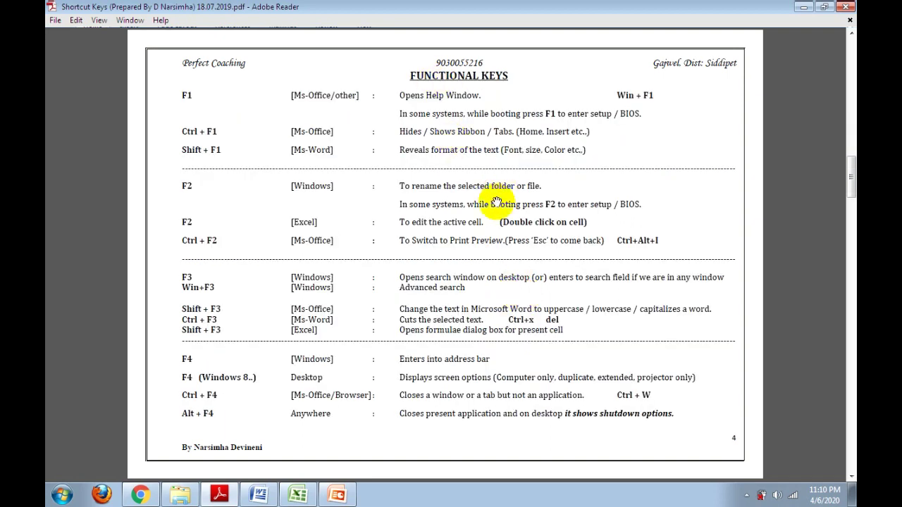
scroll(497, 242, "down", 3)
scroll(500, 242, "down", 3)
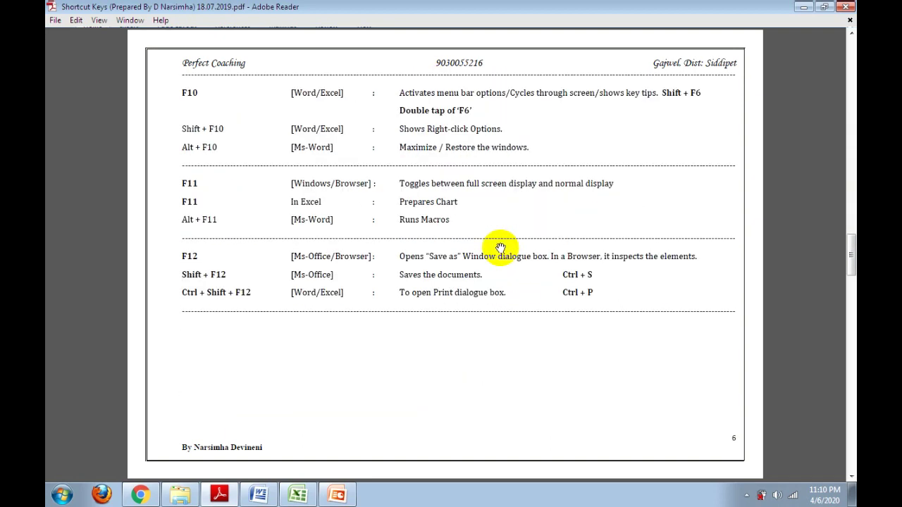
scroll(498, 248, "down", 3)
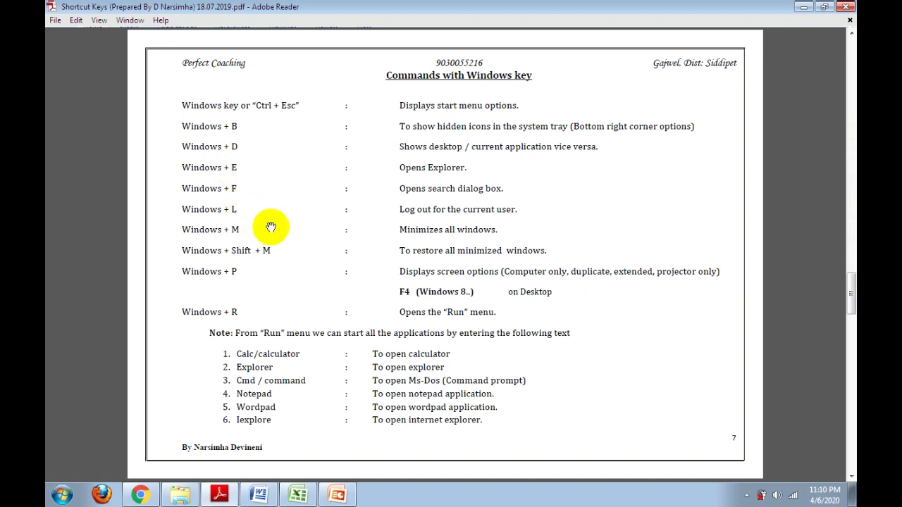
scroll(387, 267, "down", 3)
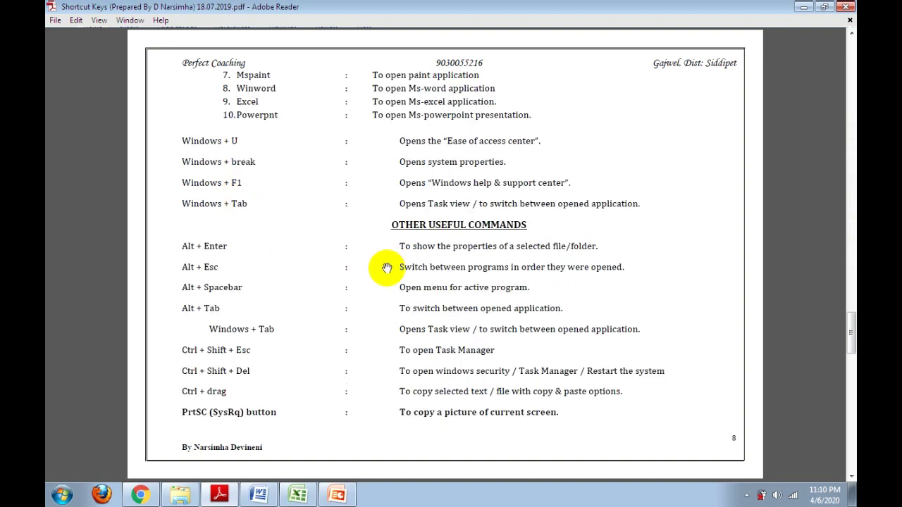
scroll(384, 272, "down", 3)
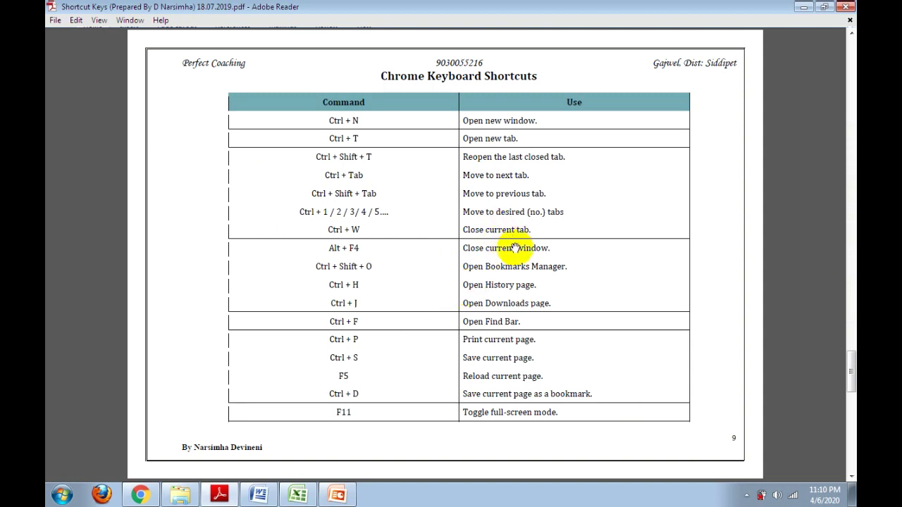
scroll(515, 248, "down", 2)
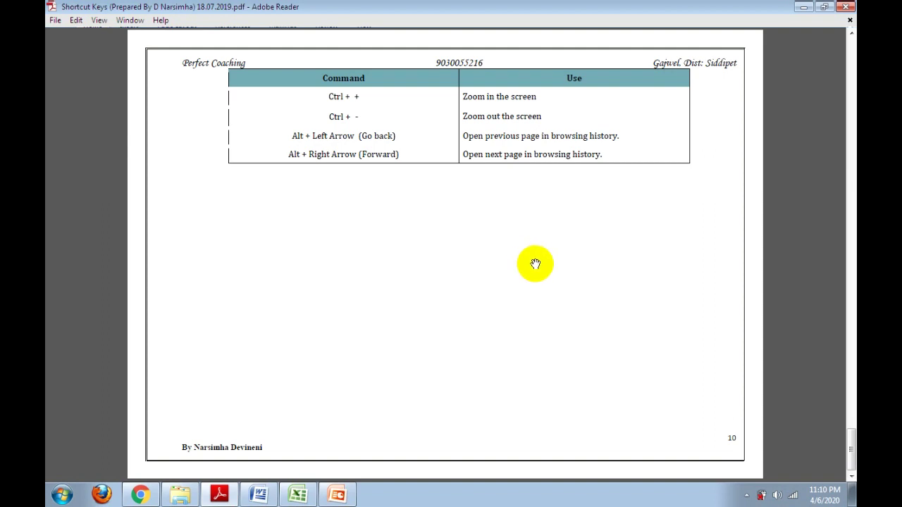
left_click(845, 7)
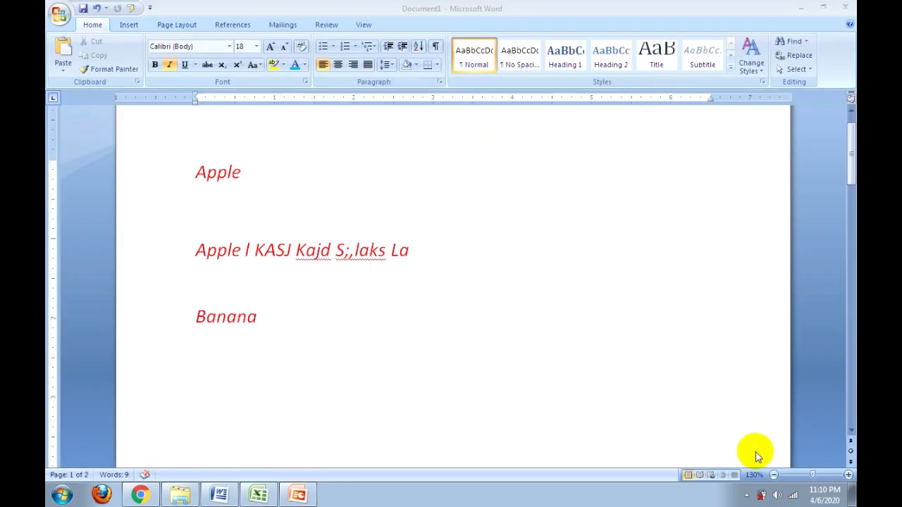
left_click(746, 495)
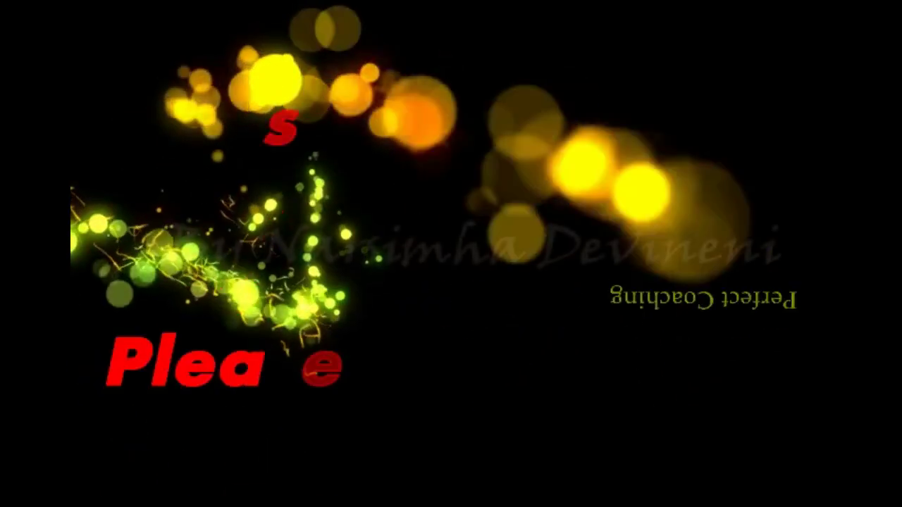